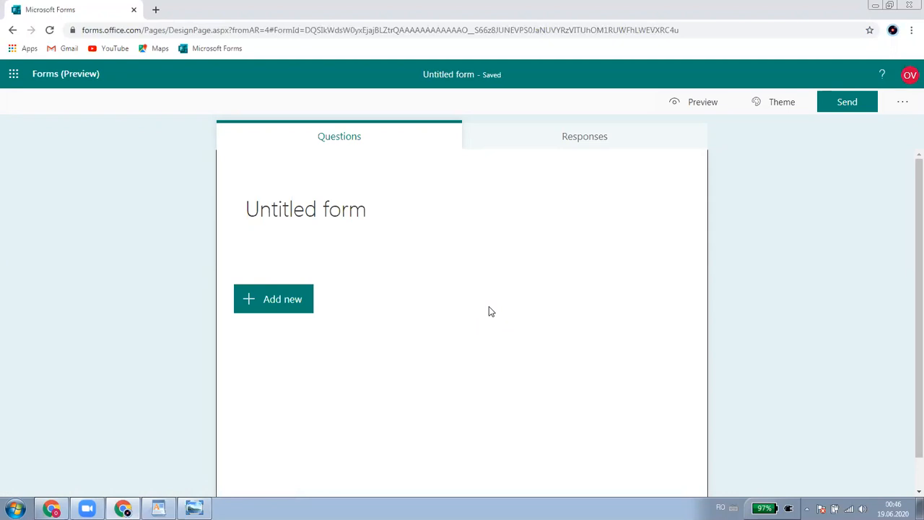
# Replace the untitled form's title with "YOUR FEEDBACK IS IMPORTANT".
pyautogui.click(319, 219)
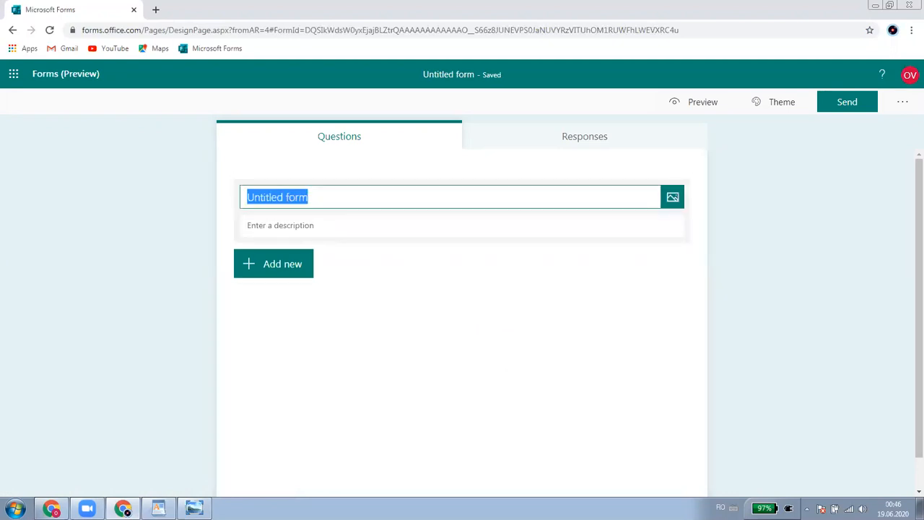
pyautogui.hotkey('alt', 'Tab')
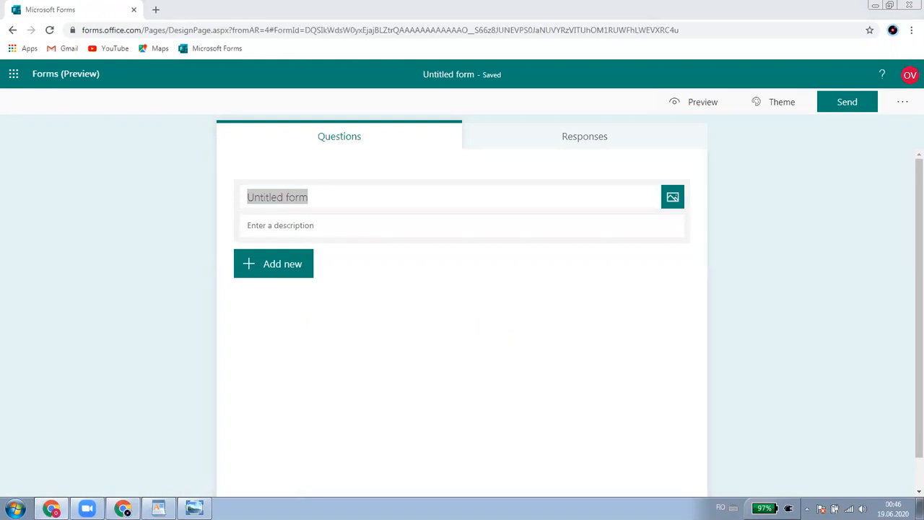
pyautogui.click(372, 202)
pyautogui.hotkey('ctrl', 'a')
pyautogui.write('YOUR FEEDBACK IS IMPORTANT')
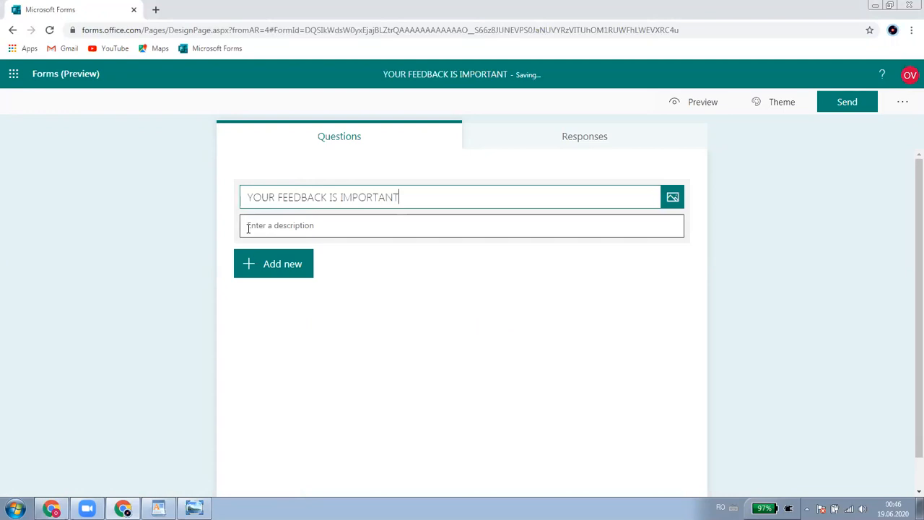
# Enter the form description "Please let us know your feedback regarding the cities you visited across the globe".
pyautogui.click(263, 232)
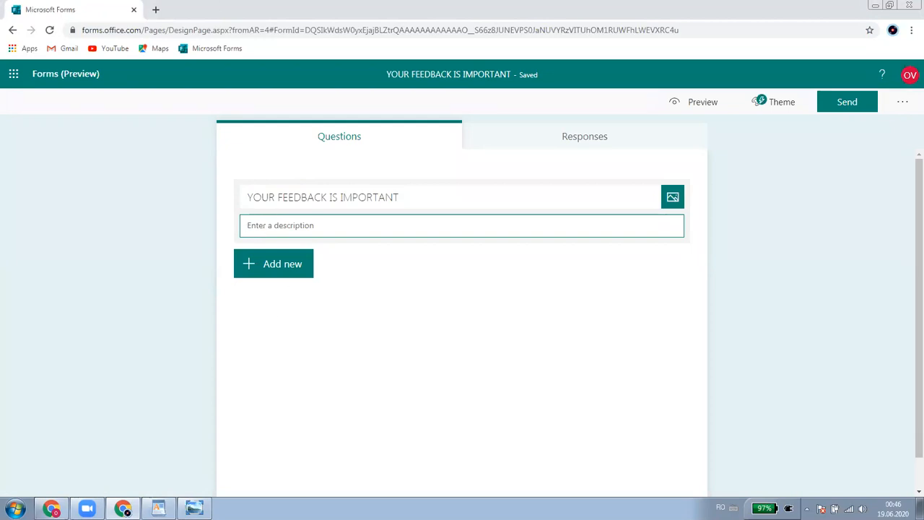
pyautogui.hotkey('alt', 'Tab')
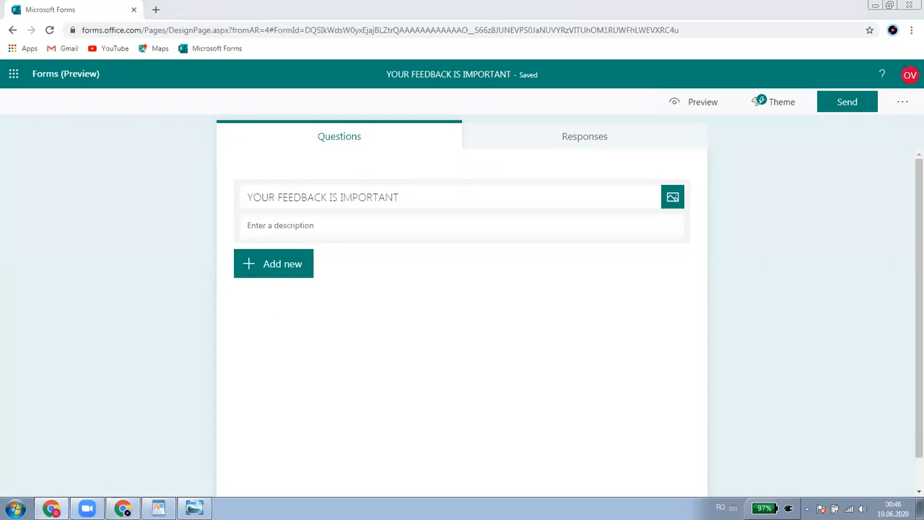
pyautogui.click(320, 230)
pyautogui.write('Please let us know your feedback regarding the cities you visited across the globe')
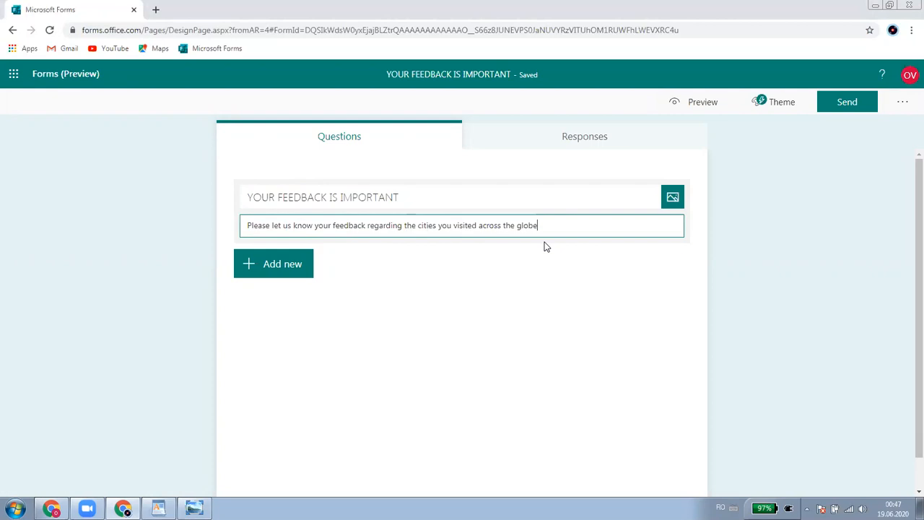
# Search online images for "the world" and add the oval world map picture to the form's title.
pyautogui.click(673, 201)
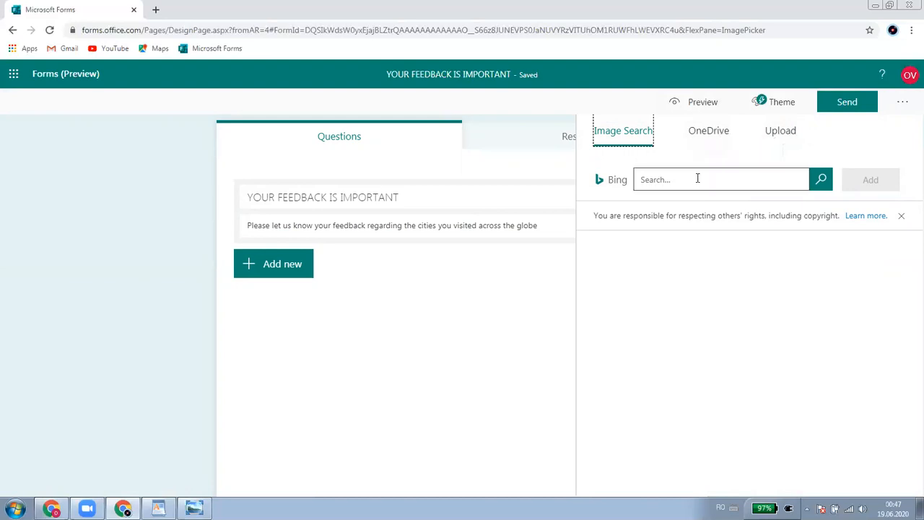
pyautogui.click(659, 179)
pyautogui.write('the world')
pyautogui.click(827, 184)
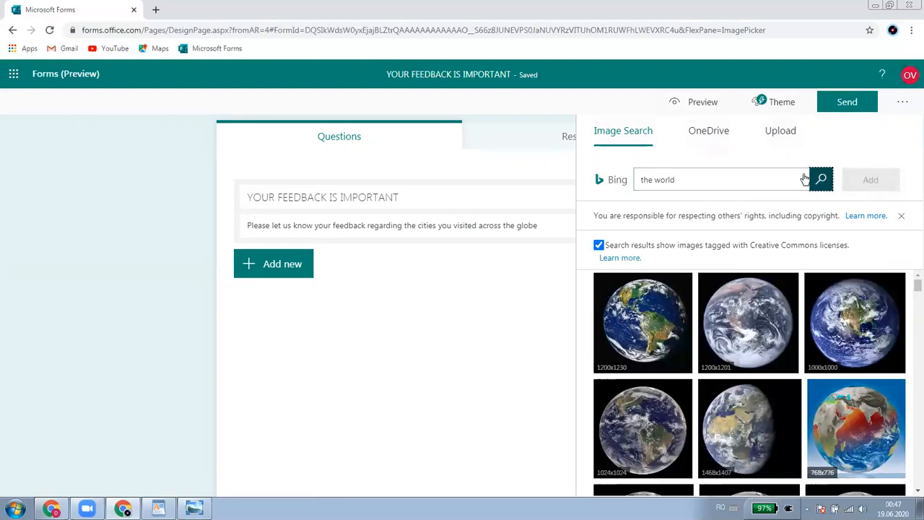
pyautogui.scroll(-5, 653, 365)
pyautogui.scroll(-5, 652, 370)
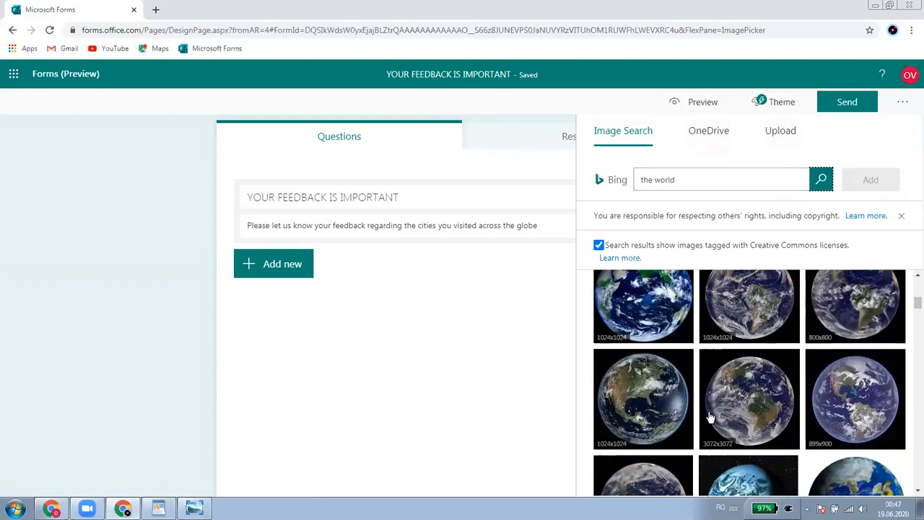
pyautogui.click(697, 392)
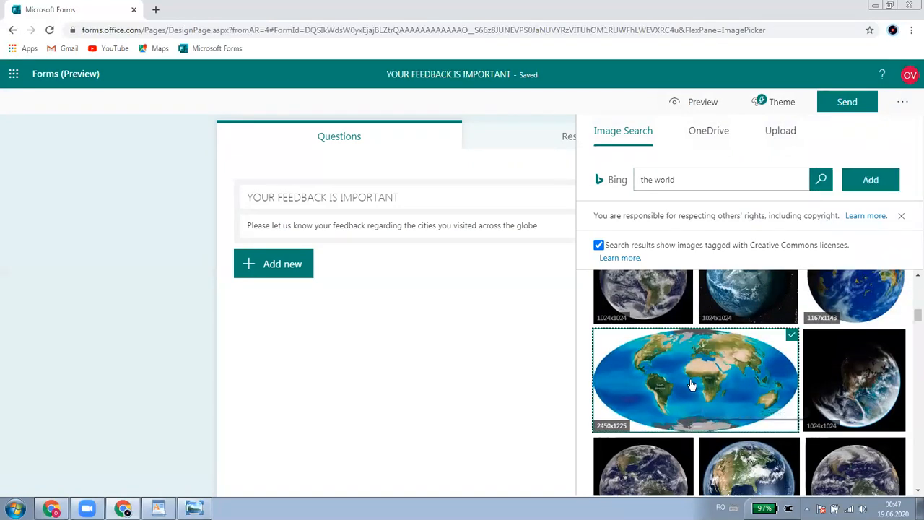
pyautogui.click(872, 182)
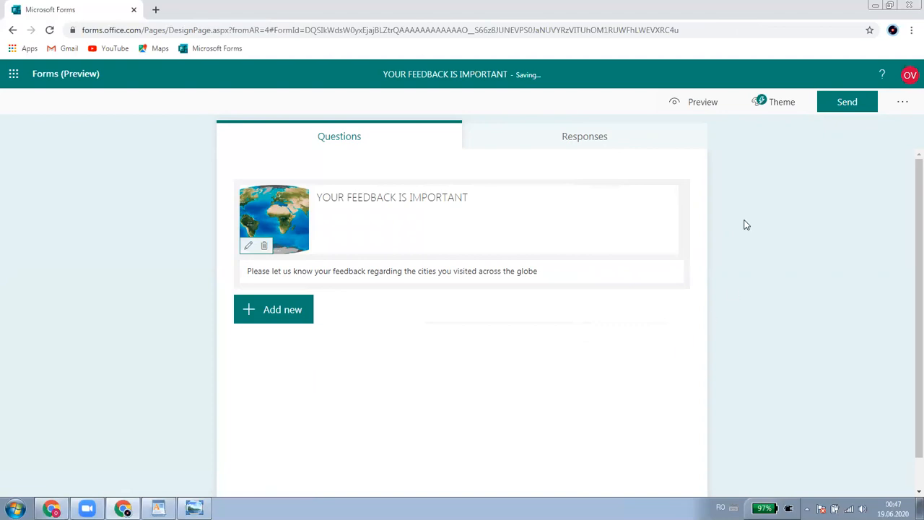
# Apply the suggested theme with hot-air balloons over mountains to the form.
pyautogui.click(780, 106)
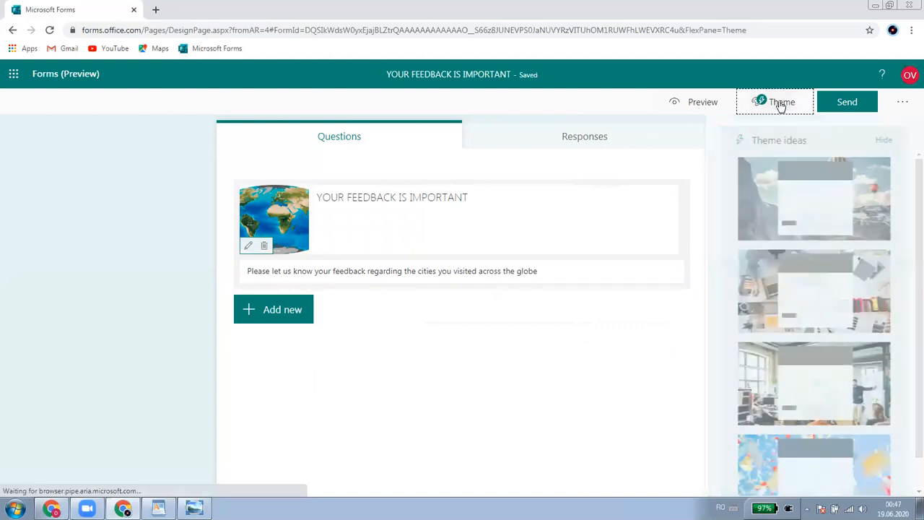
pyautogui.scroll(-4, 779, 412)
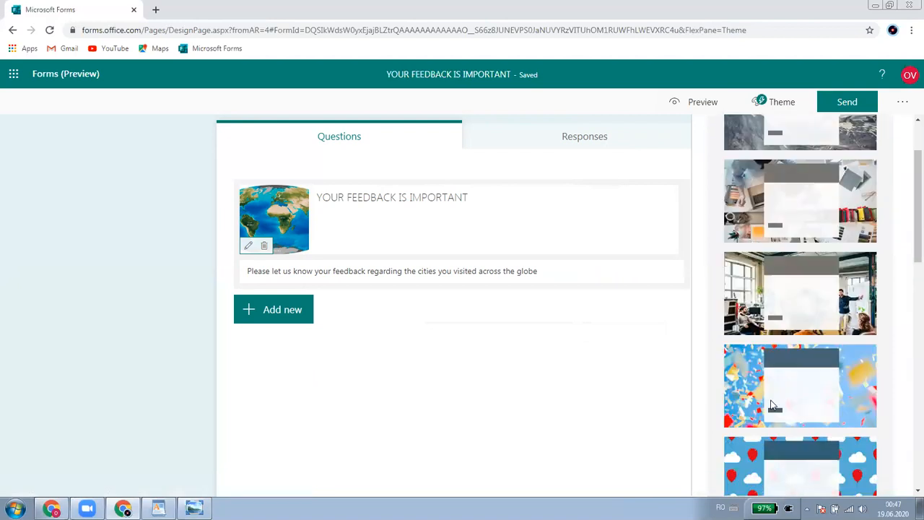
pyautogui.scroll(-6, 779, 412)
pyautogui.scroll(4, 778, 415)
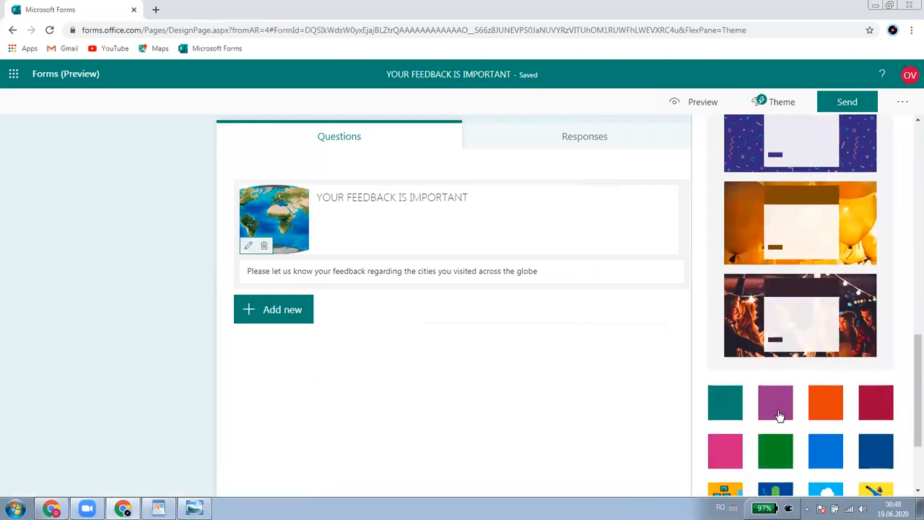
pyautogui.scroll(6, 779, 418)
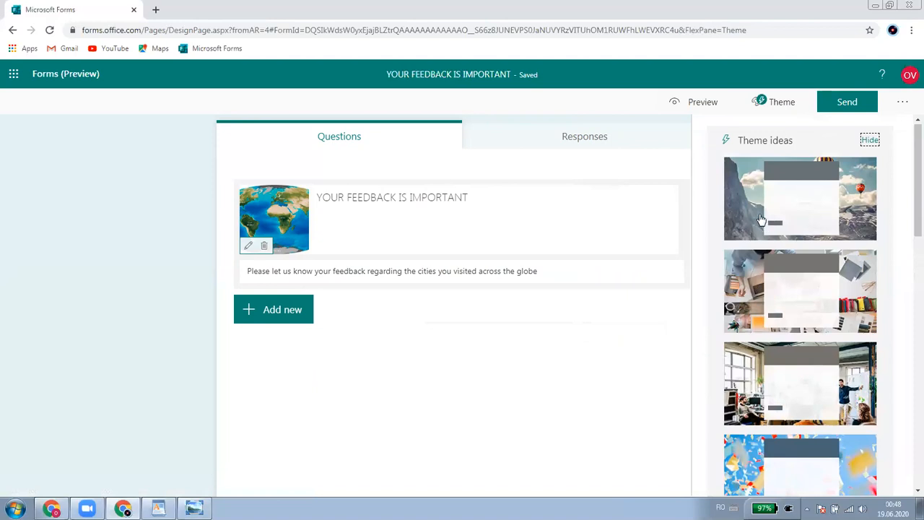
pyautogui.click(740, 199)
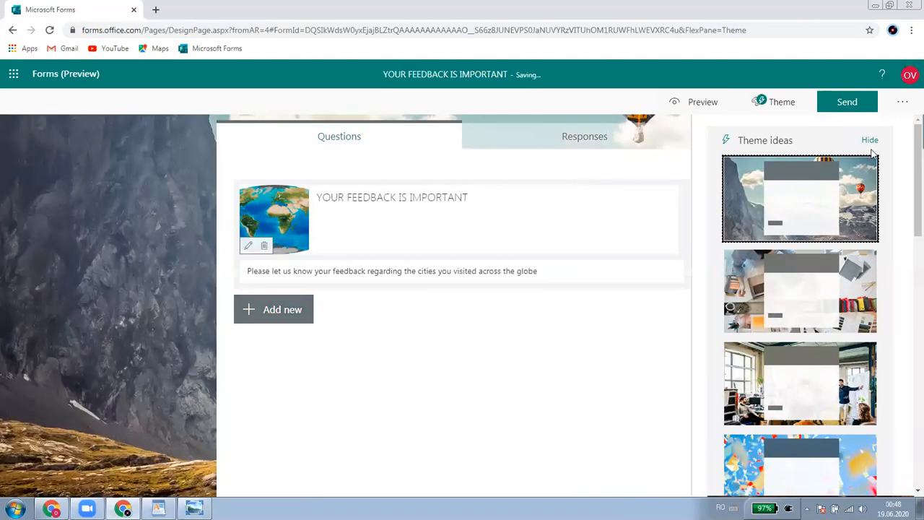
pyautogui.click(125, 256)
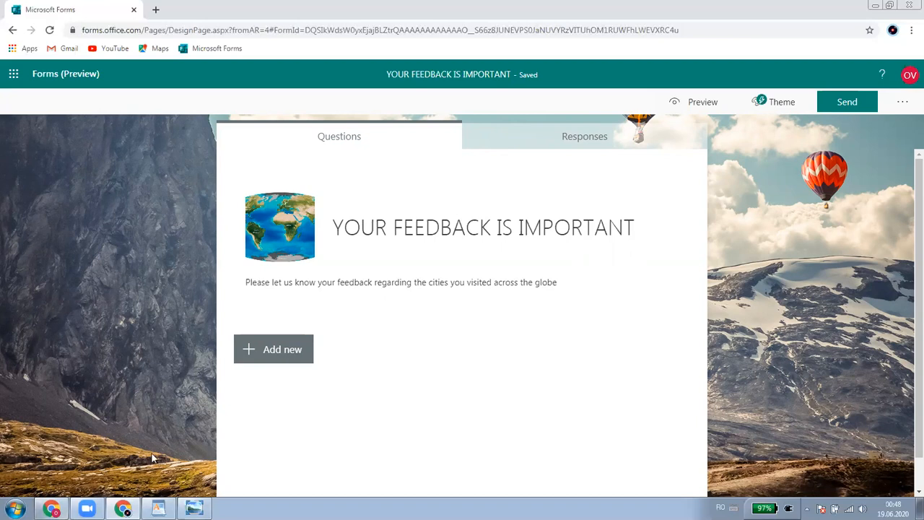
# Add a Choice question with the text "Select the continent:".
pyautogui.click(288, 353)
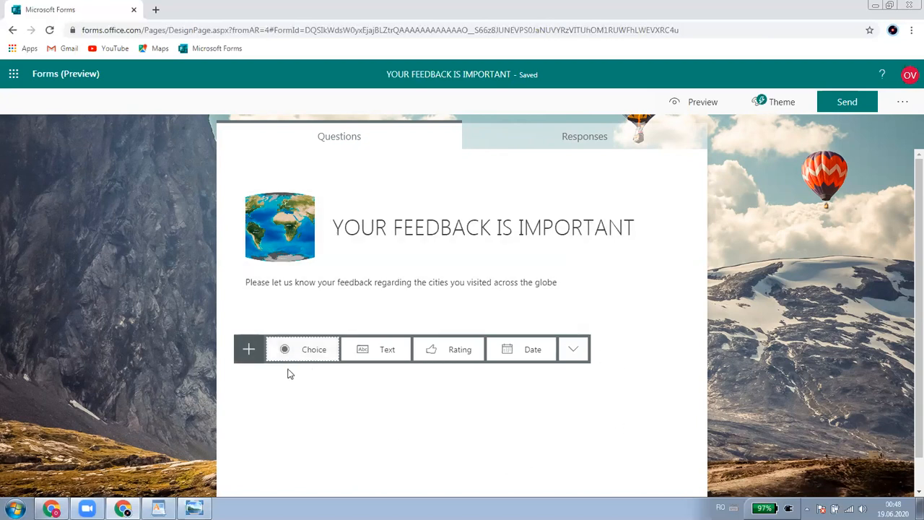
pyautogui.click(572, 352)
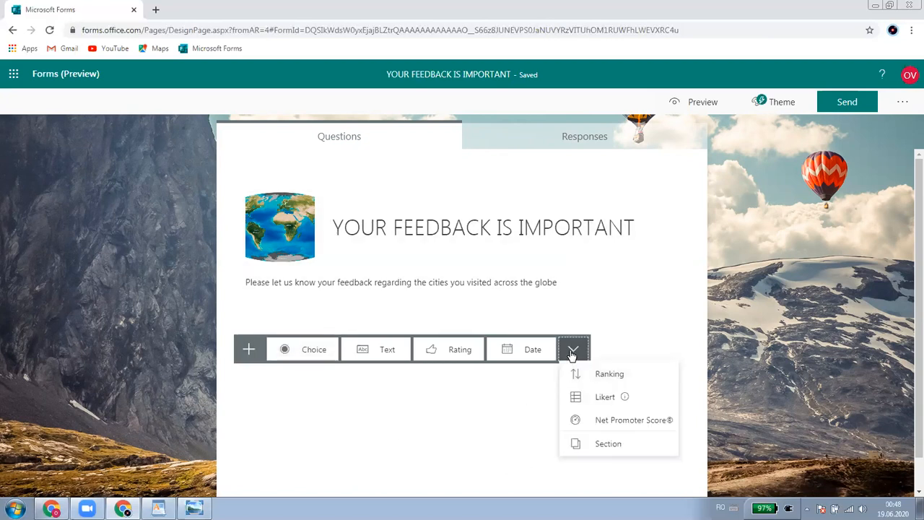
pyautogui.click(572, 352)
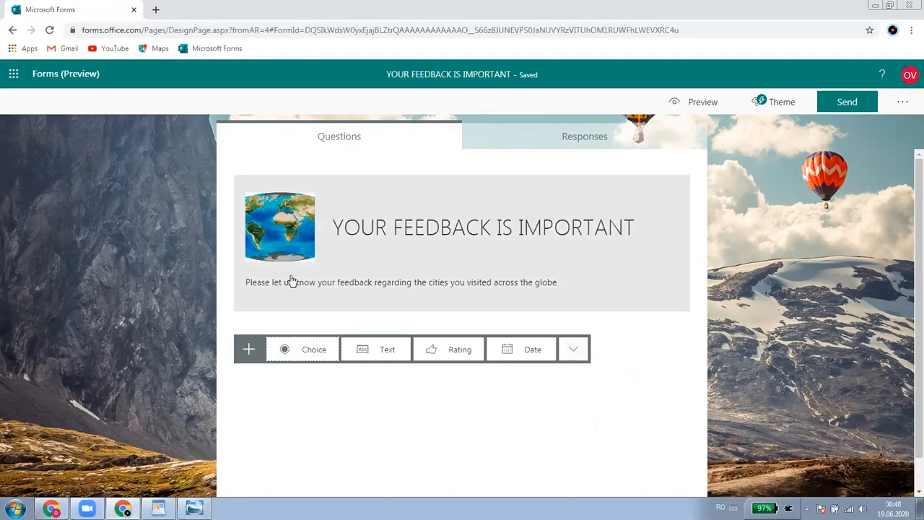
pyautogui.click(299, 353)
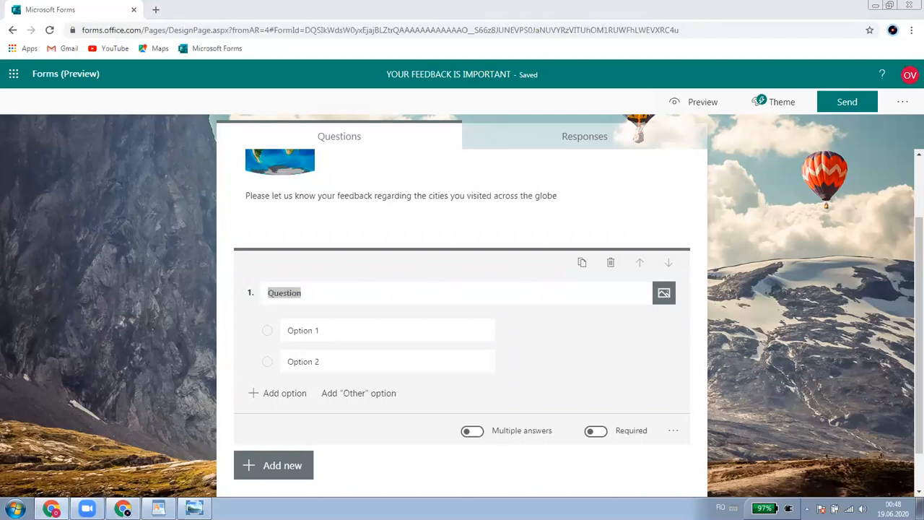
pyautogui.click(383, 294)
pyautogui.moveTo(368, 293); pyautogui.dragTo(326, 290)
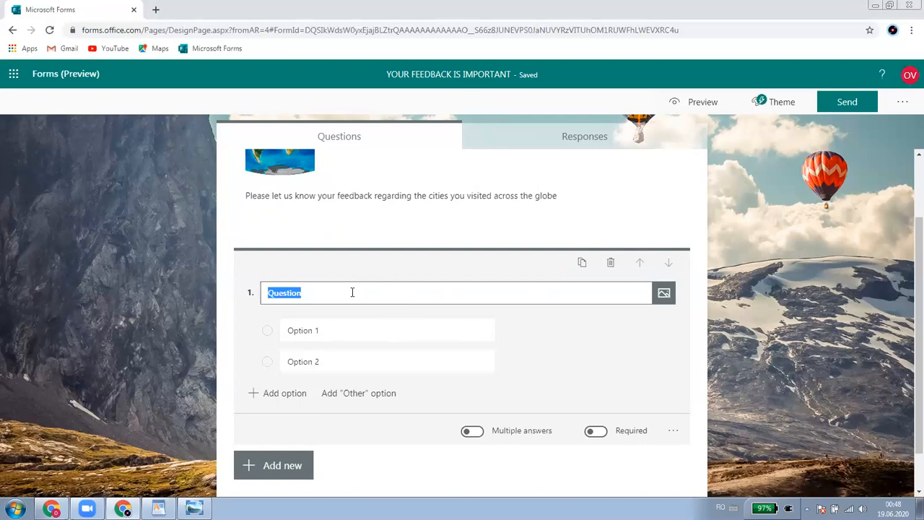
pyautogui.write('Select the continent:')
# Fill in the two answer options of the continent question as "Europe" and "Asia".
pyautogui.click(382, 333)
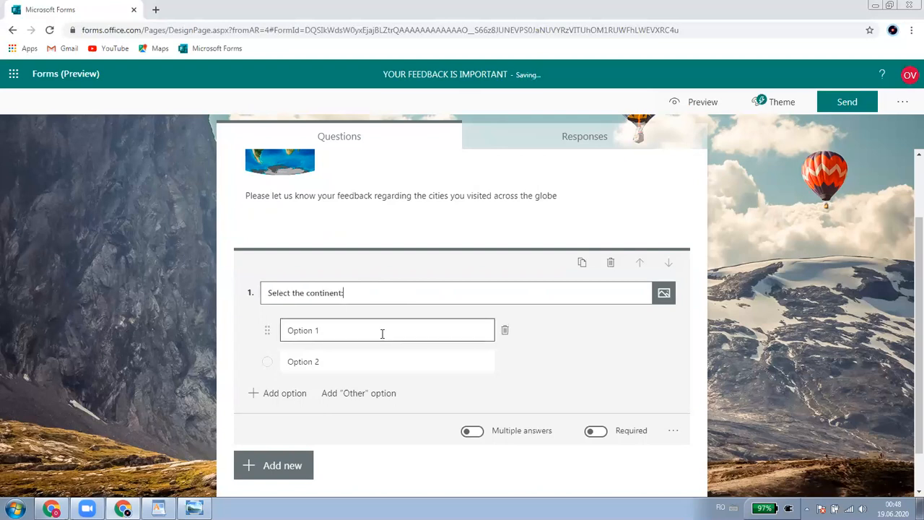
pyautogui.click(382, 333)
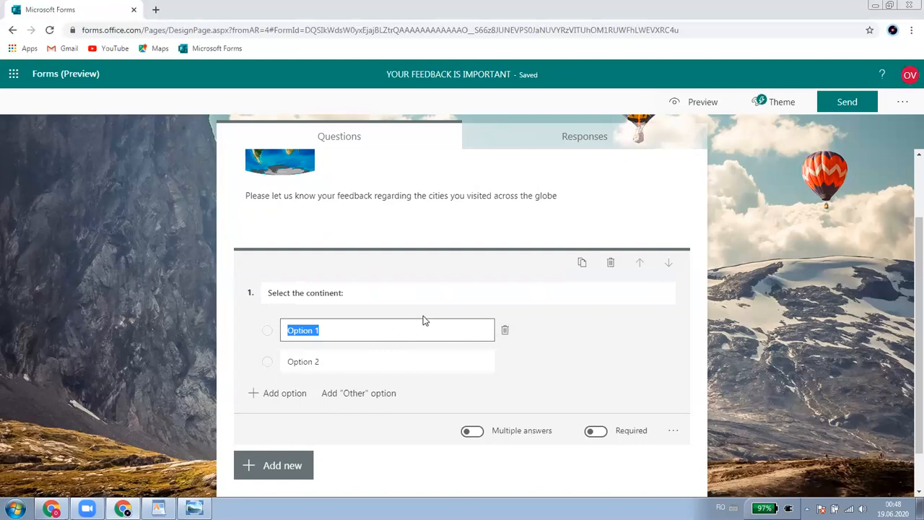
pyautogui.write('Europe')
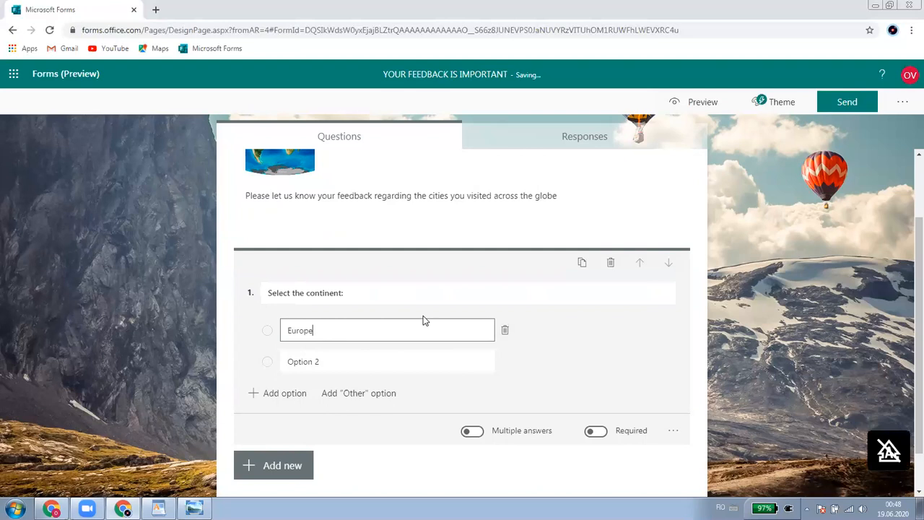
pyautogui.click(333, 361)
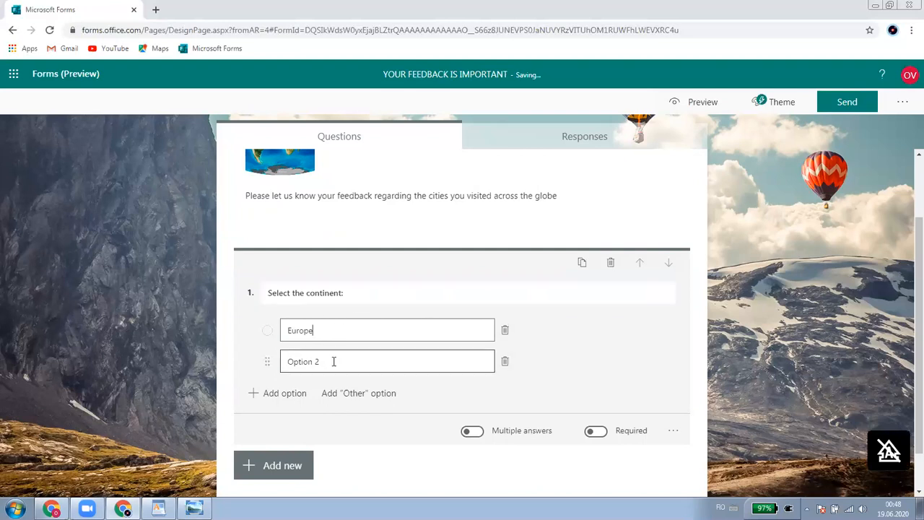
pyautogui.write('Asia')
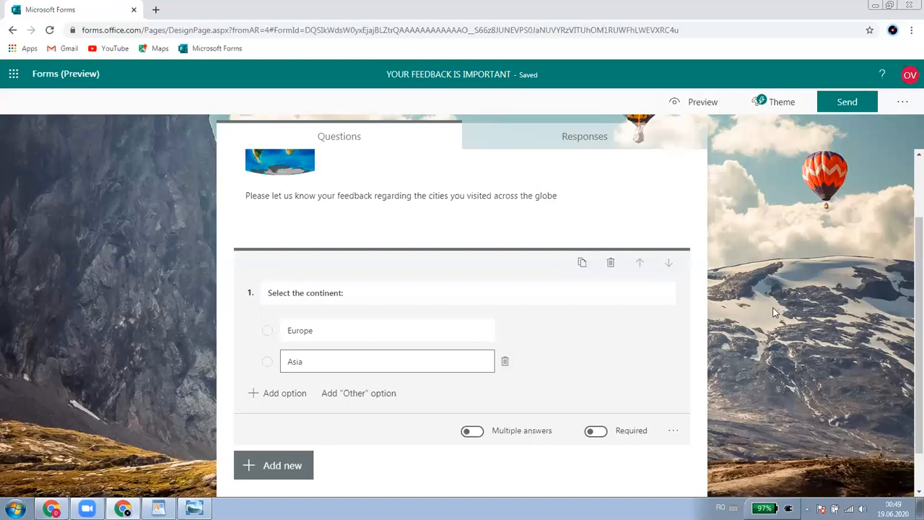
# Add a third answer option to the continent question, delete it again and leave the question's editing.
pyautogui.click(285, 399)
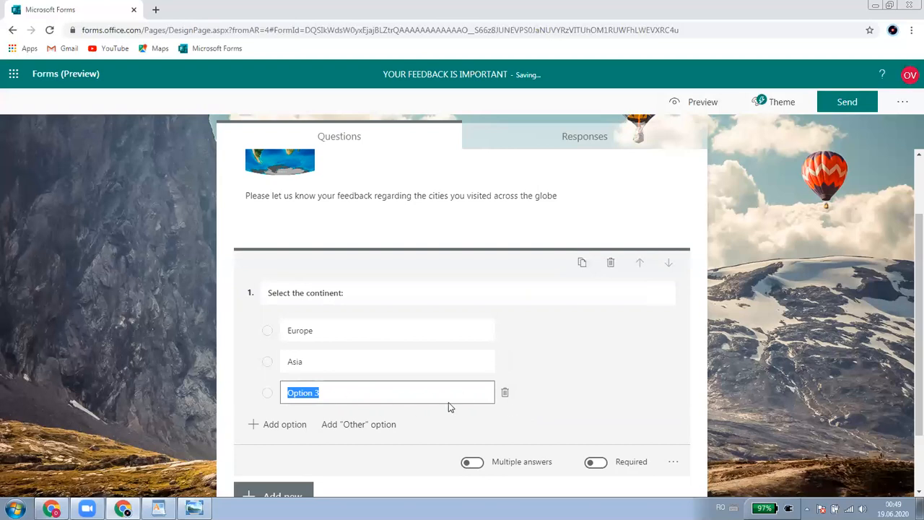
pyautogui.click(505, 394)
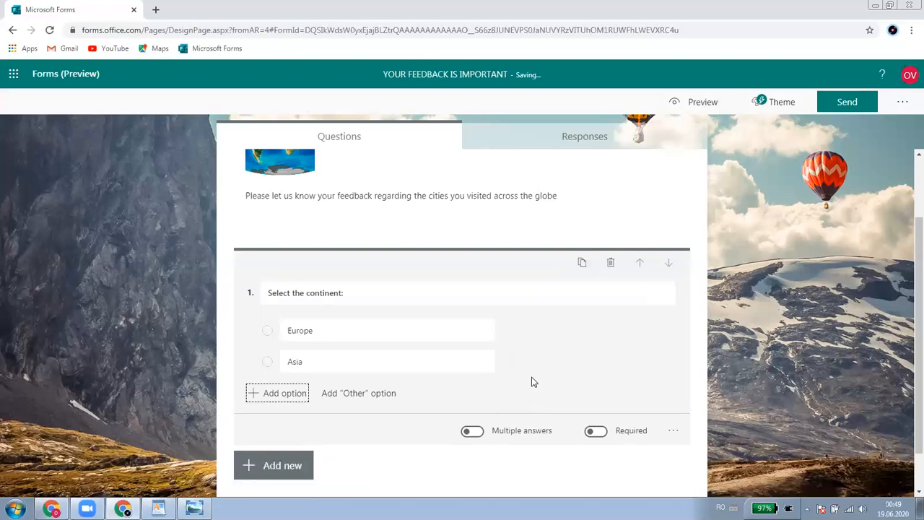
pyautogui.click(755, 327)
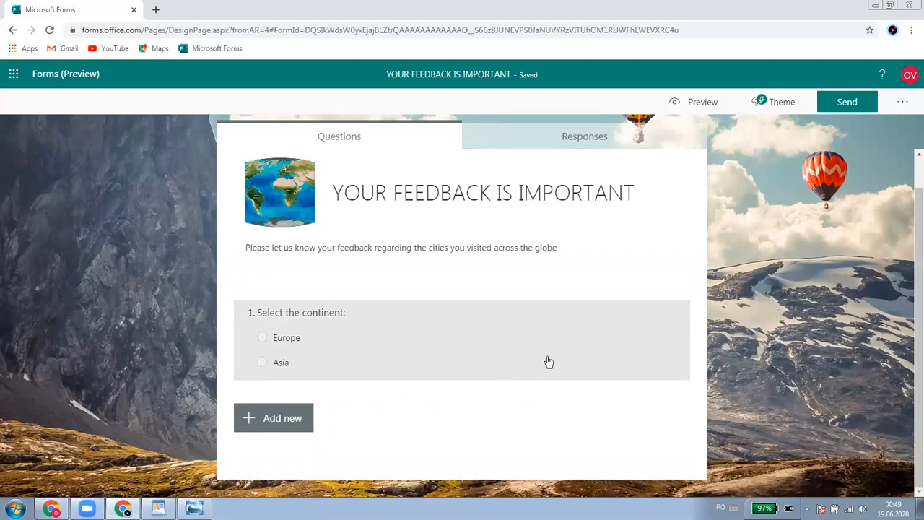
# Make the "Select the continent:" question required and show its answers as a drop-down.
pyautogui.click(571, 350)
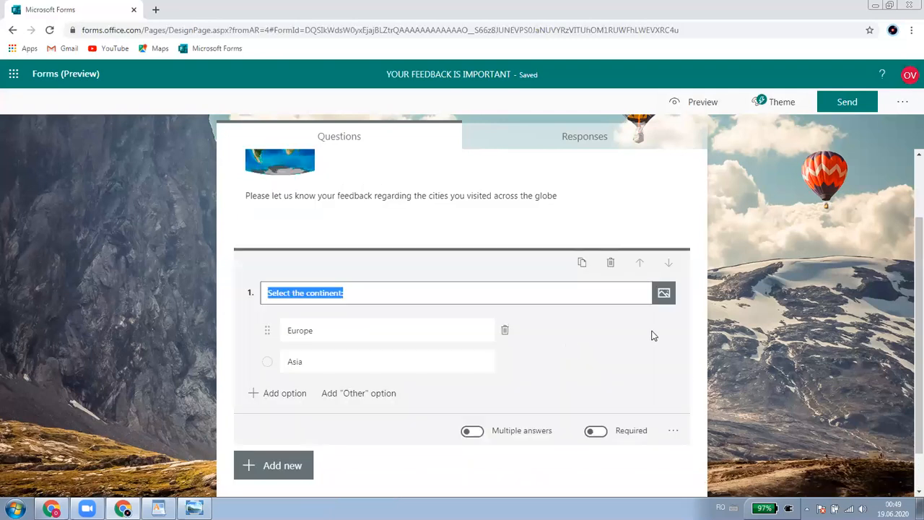
pyautogui.click(598, 433)
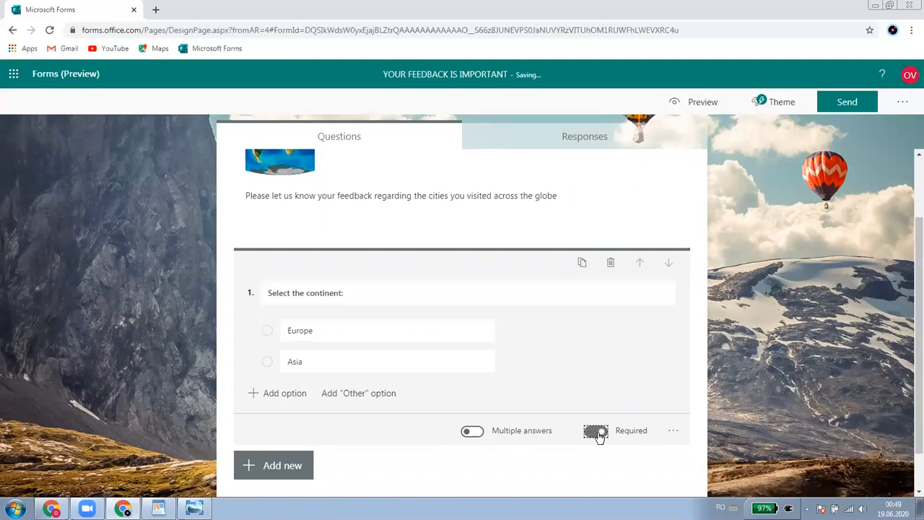
pyautogui.click(673, 434)
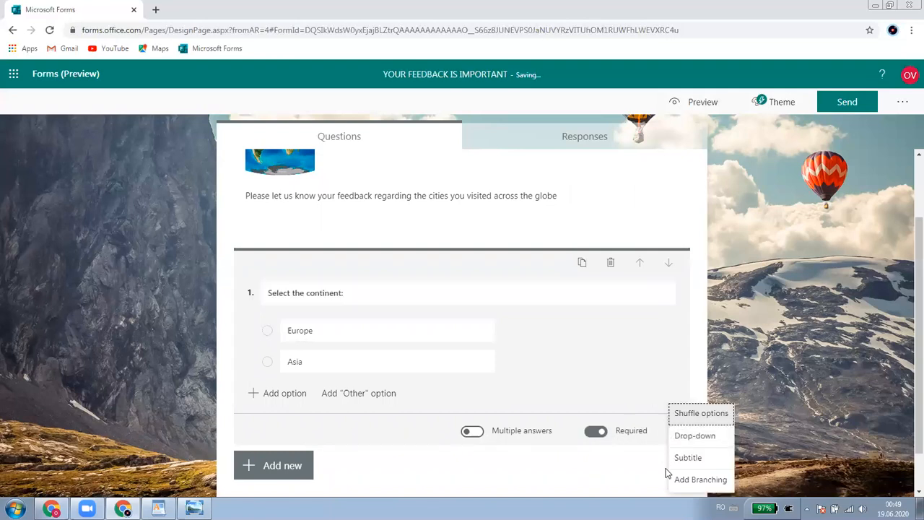
pyautogui.click(695, 439)
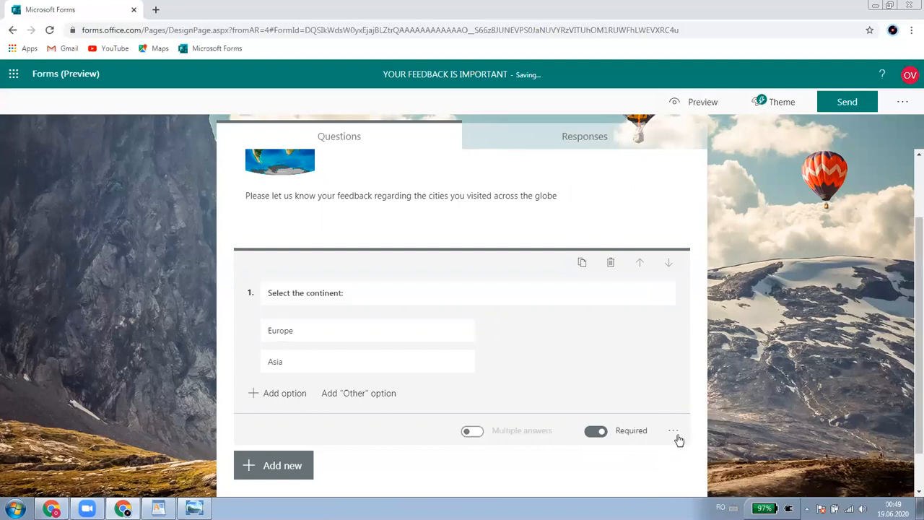
# Add the subtitle "Please select your continent from below" to the continent question and leave its editing.
pyautogui.click(673, 434)
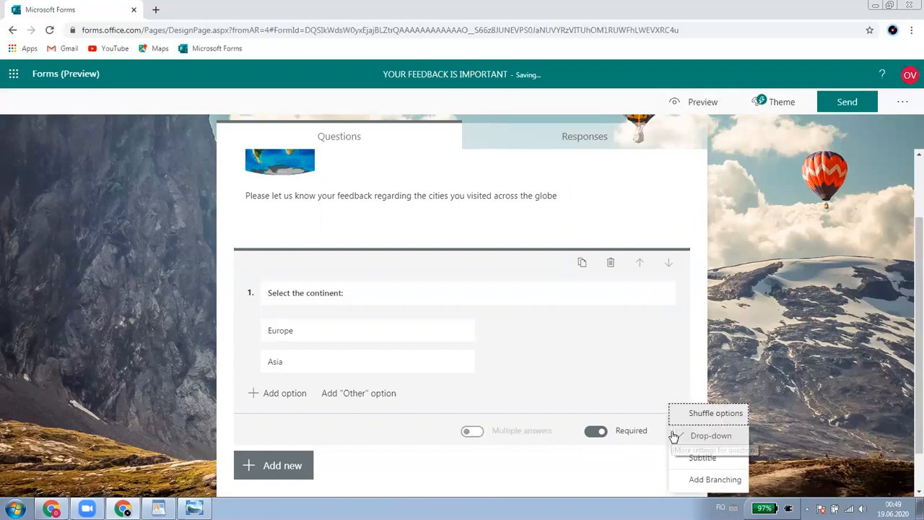
pyautogui.click(705, 458)
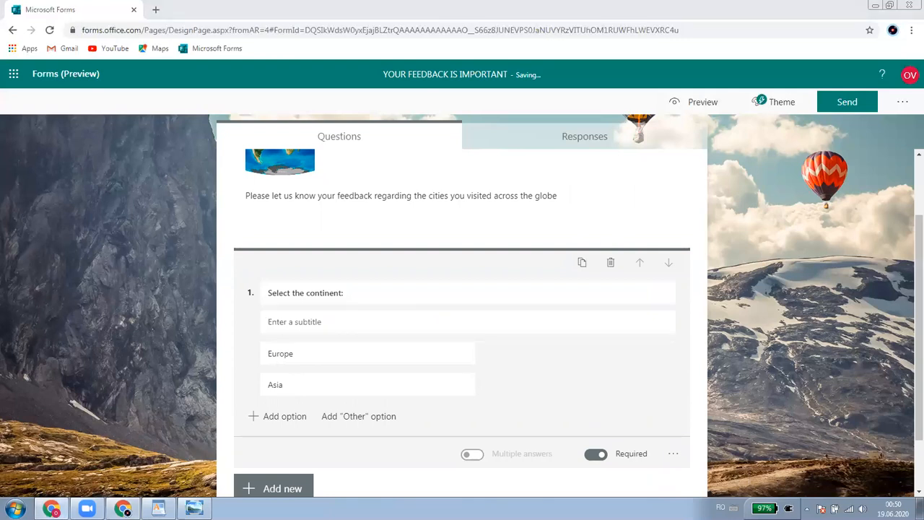
pyautogui.click(293, 329)
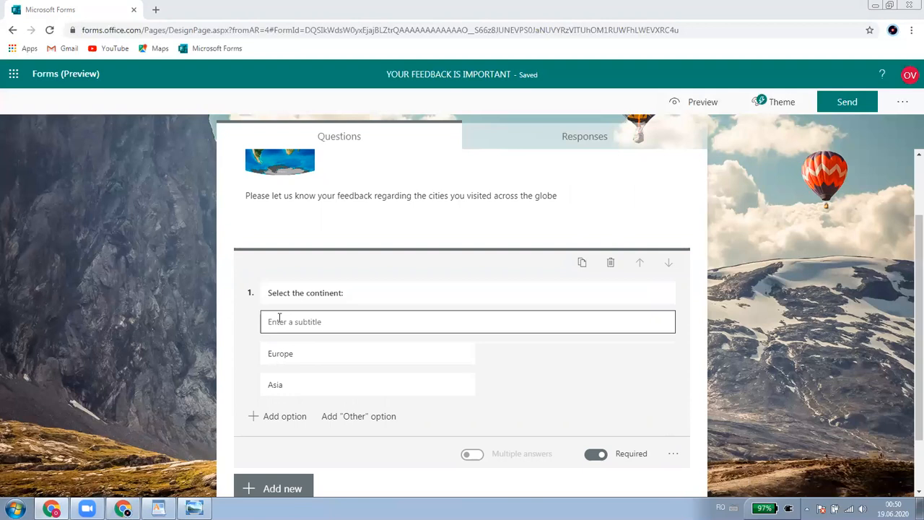
pyautogui.write('Please select your continent from below')
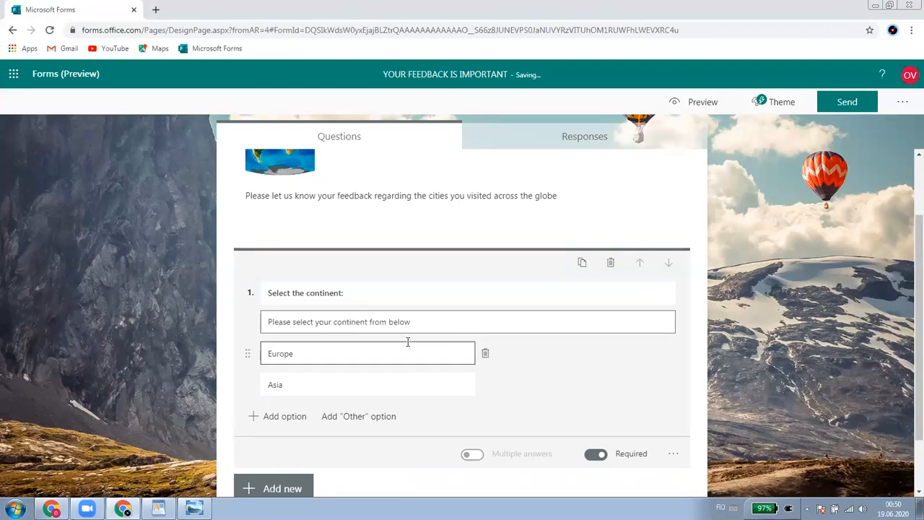
pyautogui.click(762, 343)
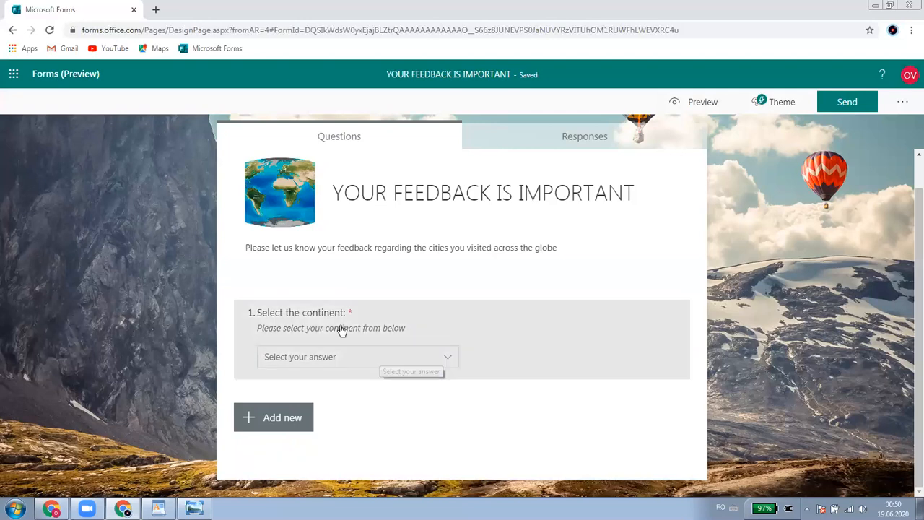
# Duplicate the "Select the continent:" question as question 2 and leave its editing.
pyautogui.click(495, 339)
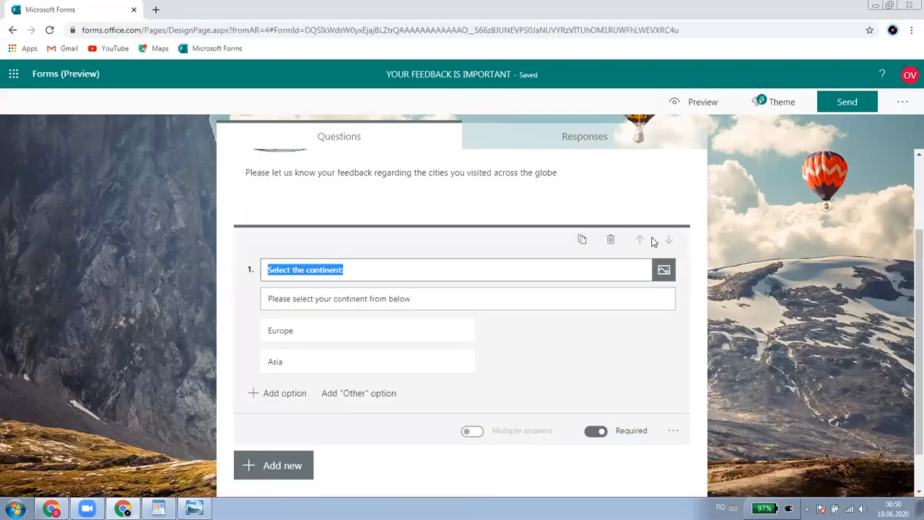
pyautogui.click(582, 240)
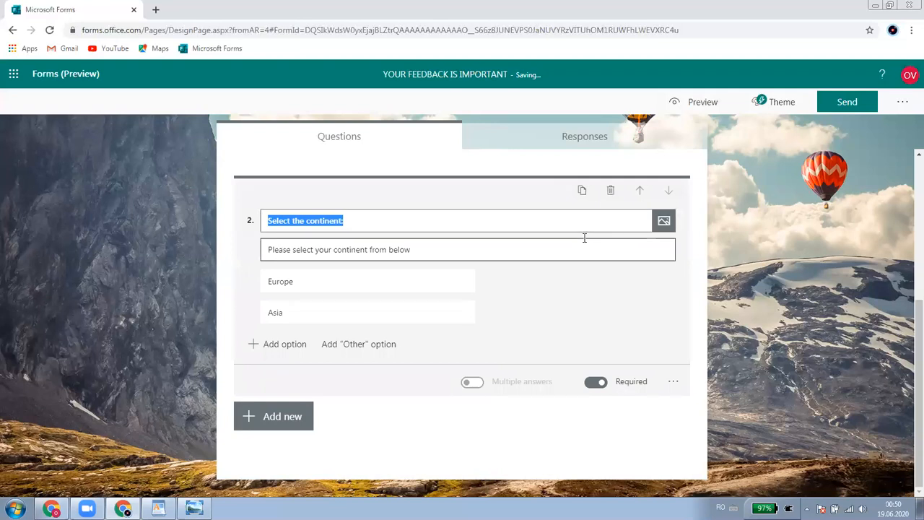
pyautogui.click(736, 262)
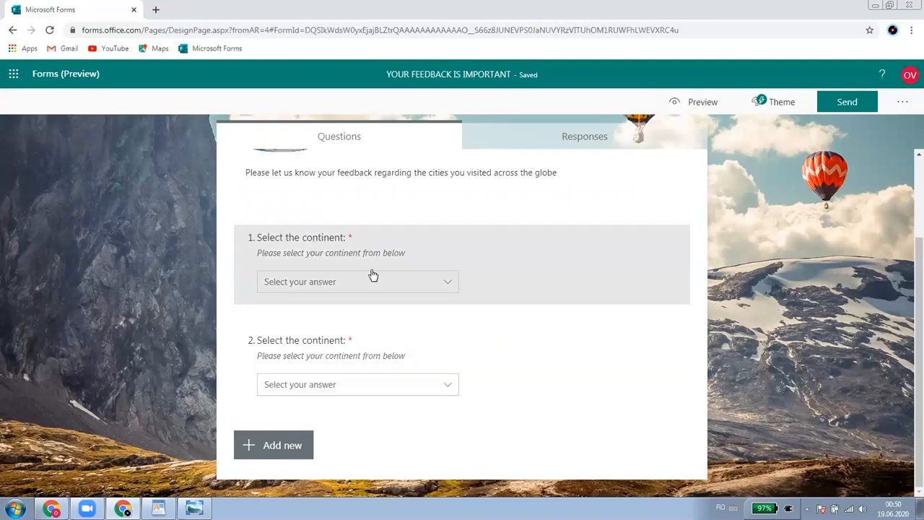
# Change the text of question 2, the copy of the continent question, to "Europe:".
pyautogui.click(423, 352)
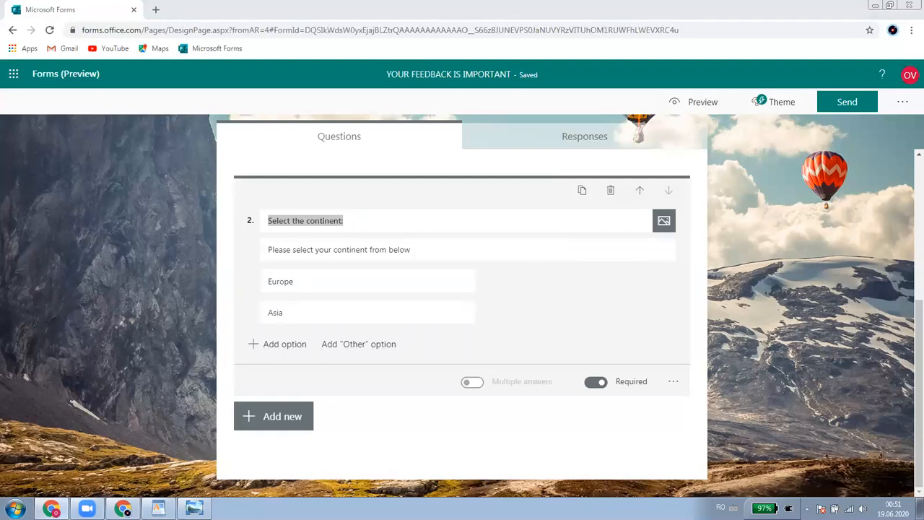
pyautogui.click(398, 229)
pyautogui.moveTo(358, 230); pyautogui.dragTo(269, 223)
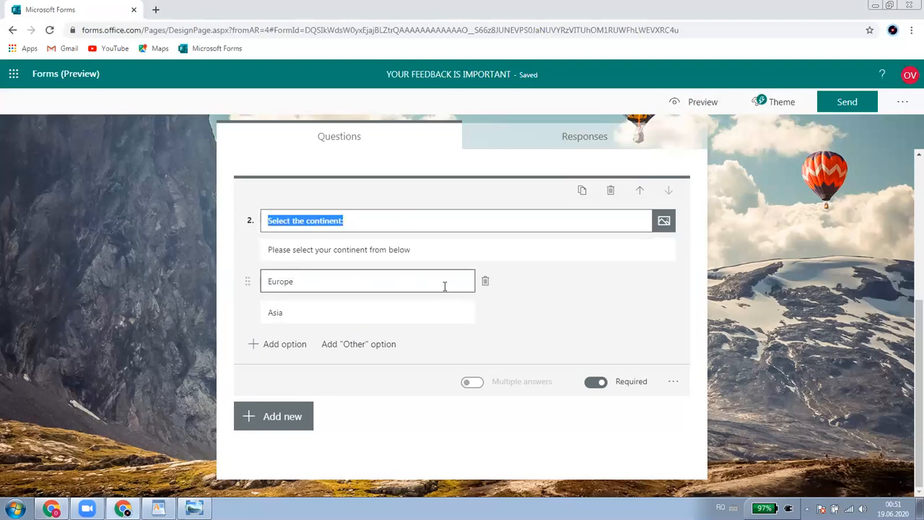
pyautogui.write('Europe')
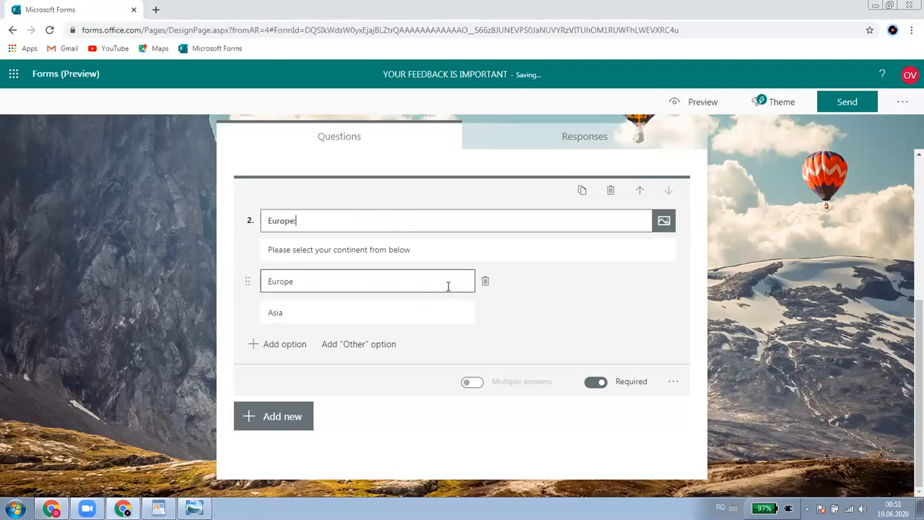
# Edit the subtitle of the Europe question to read "Please select the country from below".
pyautogui.click(366, 251)
pyautogui.click(369, 250)
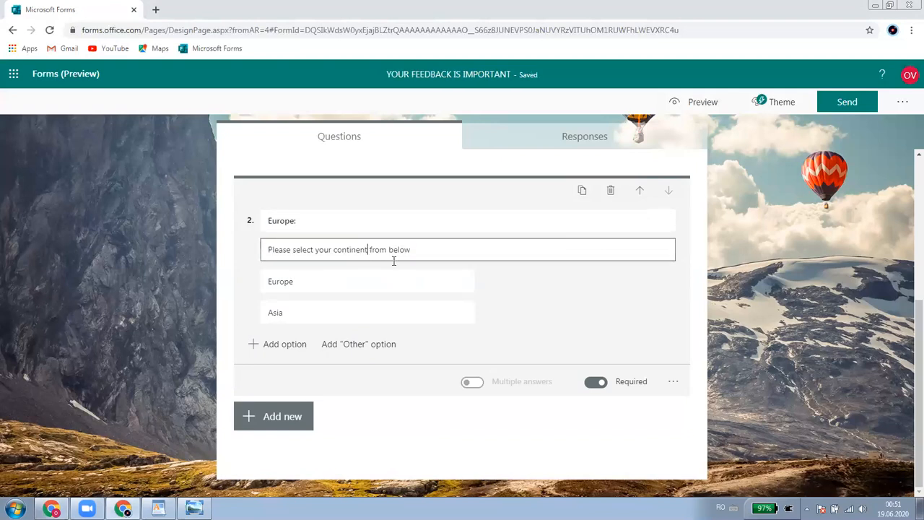
pyautogui.press('BackSpace')
pyautogui.press('BackSpace')
pyautogui.press('BackSpace')
pyautogui.press('BackSpace')
pyautogui.press('BackSpace')
pyautogui.press('BackSpace')
pyautogui.press('BackSpace')
pyautogui.press('BackSpace')
pyautogui.press('BackSpace')
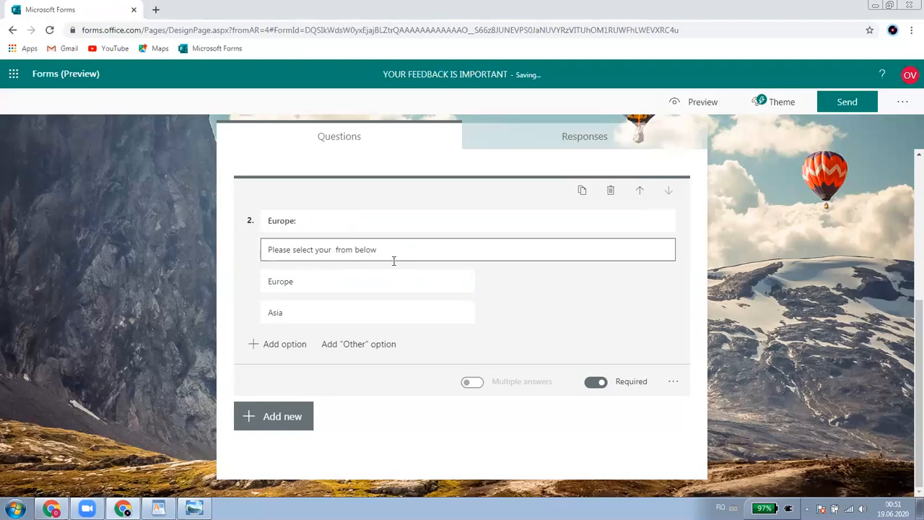
pyautogui.press('BackSpace')
pyautogui.press('BackSpace')
pyautogui.press('BackSpace')
pyautogui.press('BackSpace')
pyautogui.press('BackSpace')
pyautogui.write('the country')
pyautogui.click(320, 289)
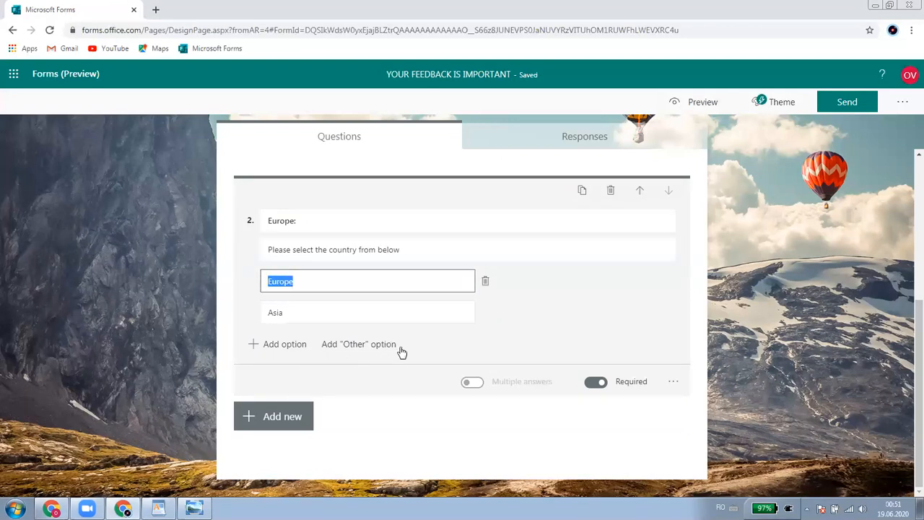
pyautogui.scroll(2, 569, 293)
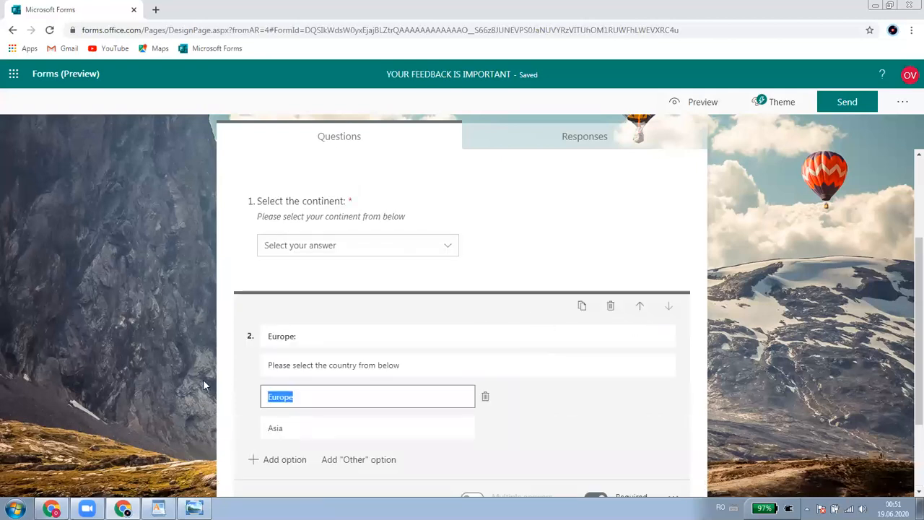
pyautogui.click(343, 318)
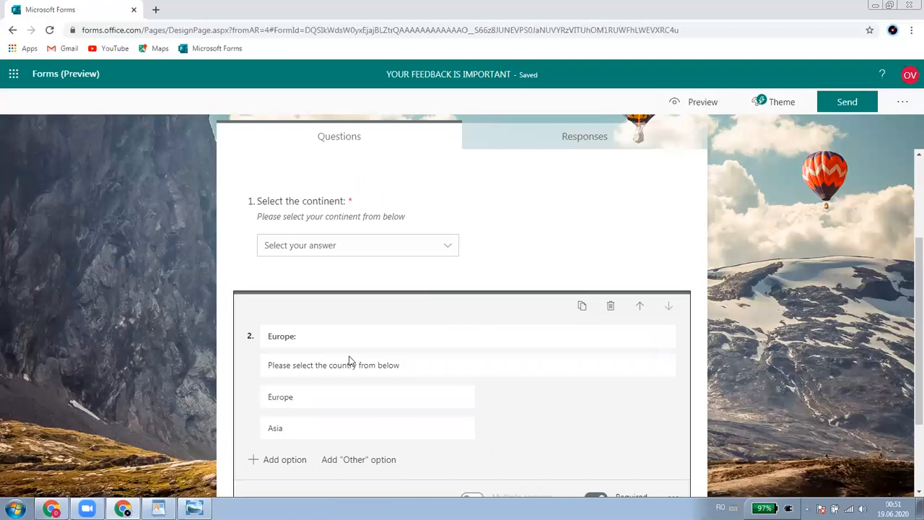
pyautogui.click(321, 340)
pyautogui.tripleClick(321, 340)
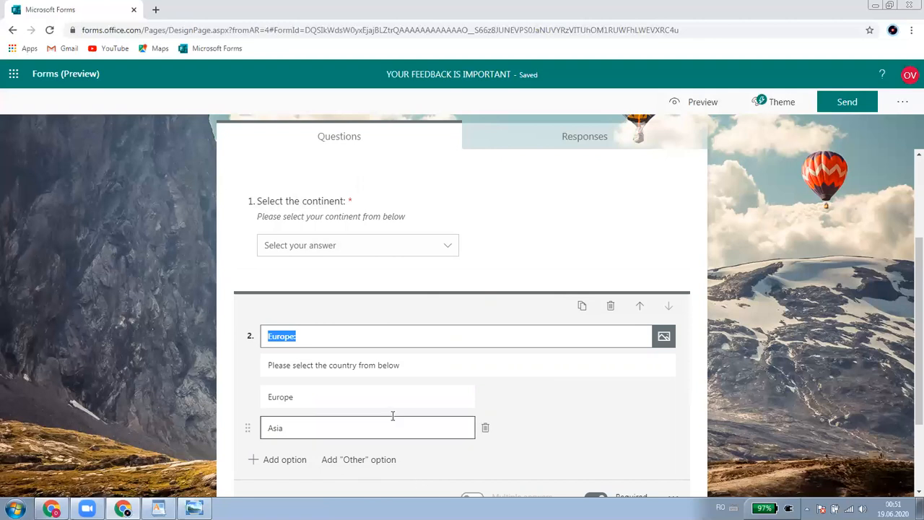
pyautogui.scroll(-1, 392, 416)
pyautogui.scroll(-1, 364, 360)
pyautogui.click(326, 296)
pyautogui.click(324, 282)
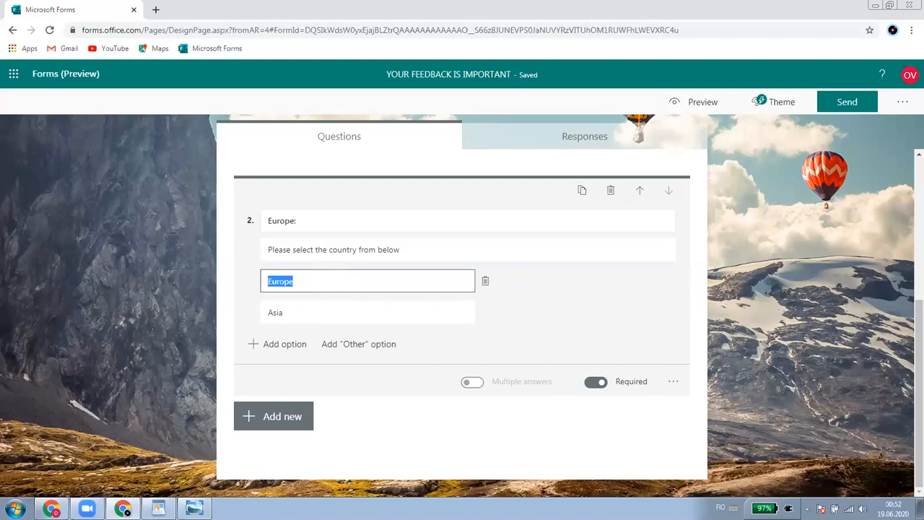
pyautogui.hotkey('alt', 'Tab')
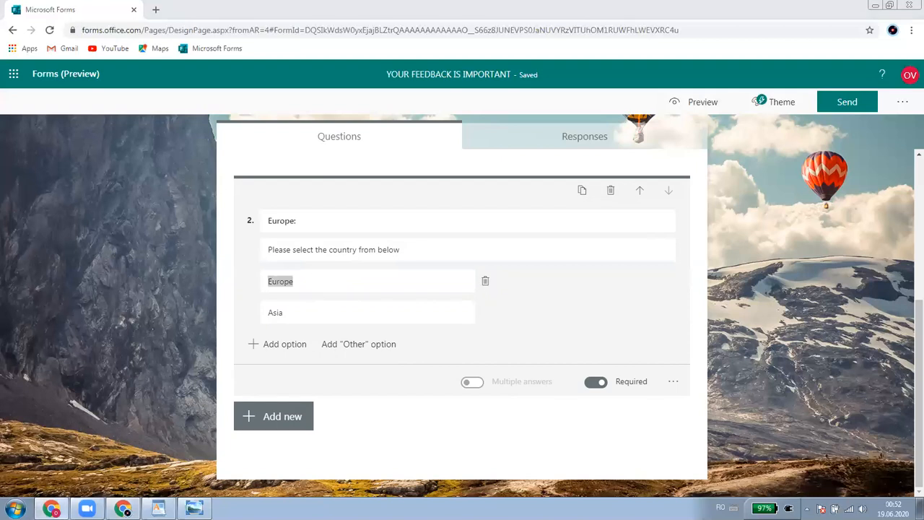
# Replace the two answer options of the Europe question with "Romania" and "Spain" and leave its editing.
pyautogui.click(328, 284)
pyautogui.doubleClick(306, 283)
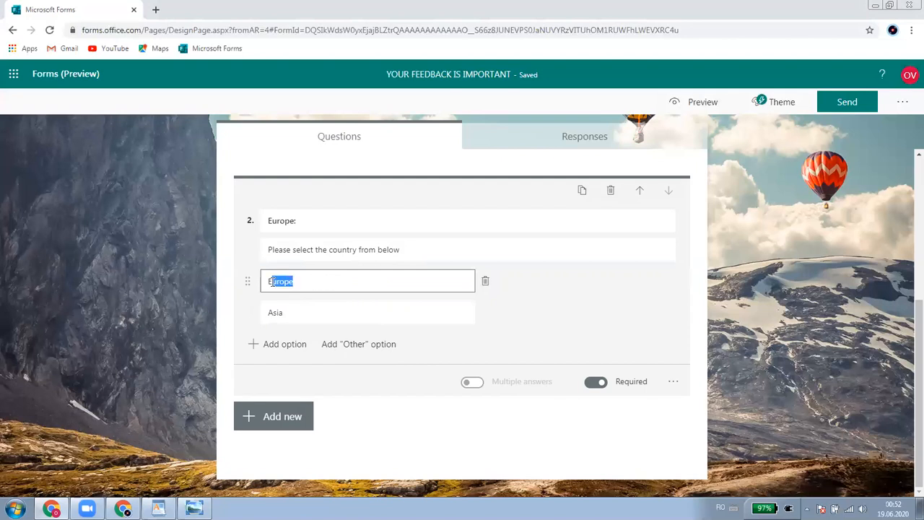
pyautogui.write('Romania')
pyautogui.doubleClick(293, 314)
pyautogui.write('Spain')
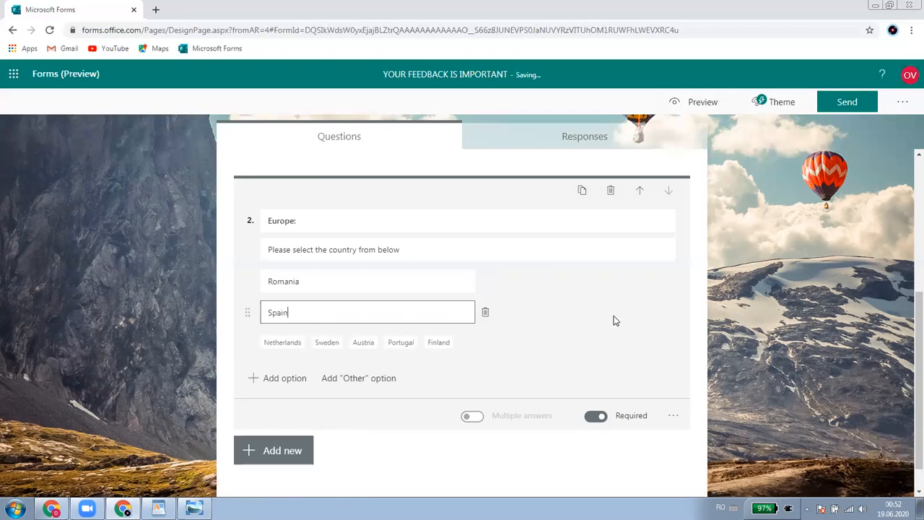
pyautogui.click(775, 306)
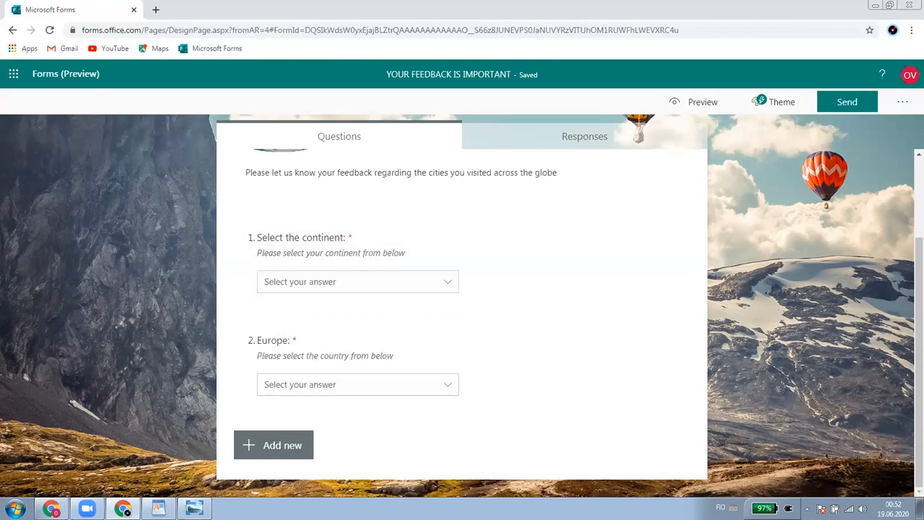
# Duplicate the Europe question and change the text of the copy to "Asia:".
pyautogui.click(360, 352)
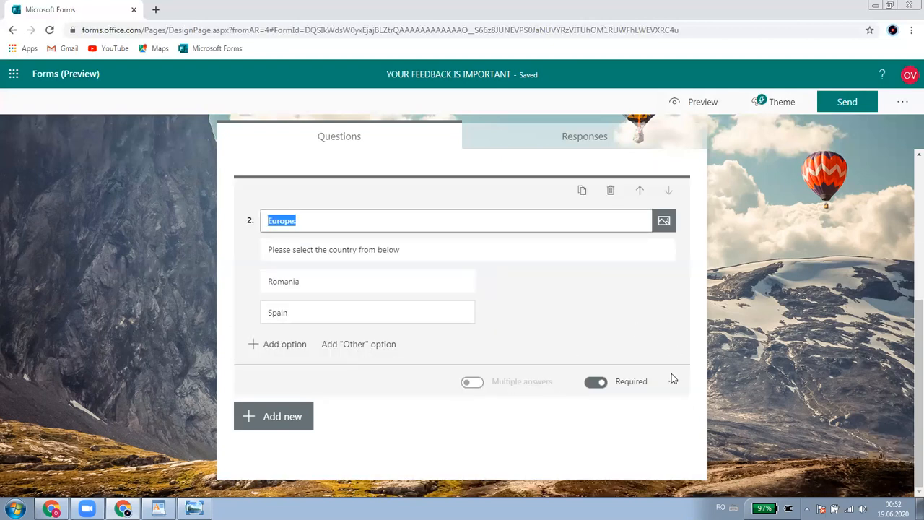
pyautogui.click(582, 190)
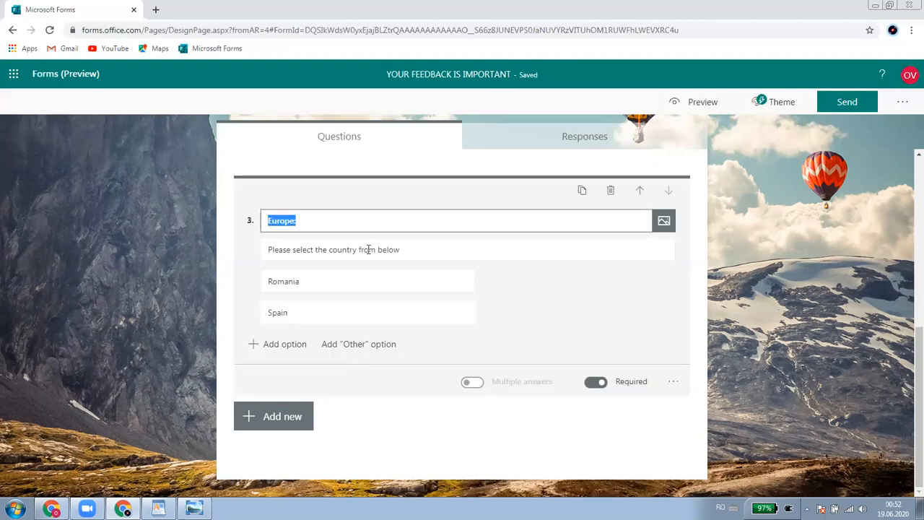
pyautogui.click(296, 222)
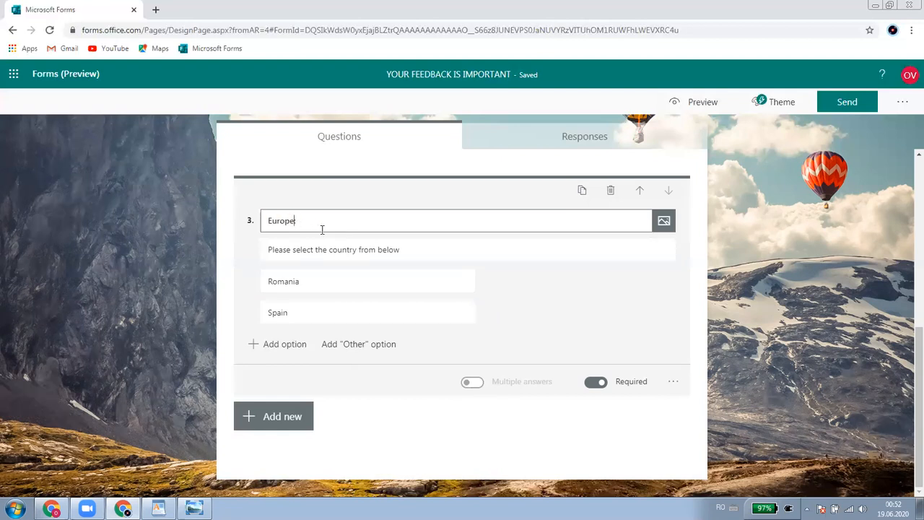
pyautogui.press('BackSpace')
pyautogui.press('BackSpace')
pyautogui.press('BackSpace')
pyautogui.press('BackSpace')
pyautogui.press('BackSpace')
pyautogui.press('BackSpace')
pyautogui.write('Asia:')
# Replace the two answer options of the Asia question with "China" and "Japan" and leave its editing.
pyautogui.click(356, 282)
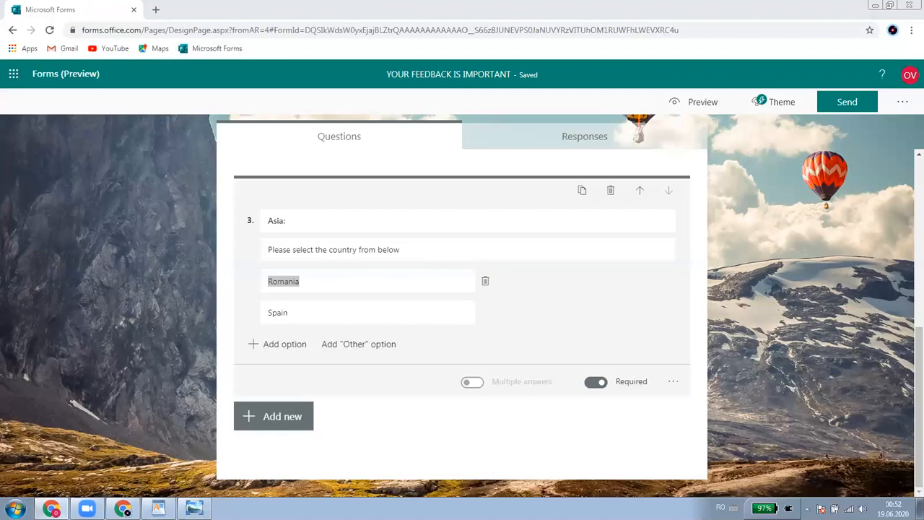
pyautogui.click(329, 283)
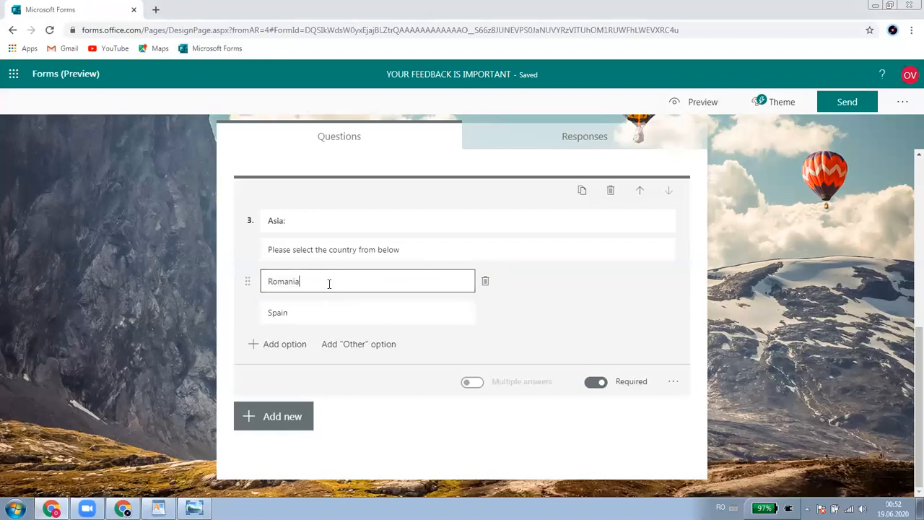
pyautogui.moveTo(309, 282); pyautogui.dragTo(256, 285)
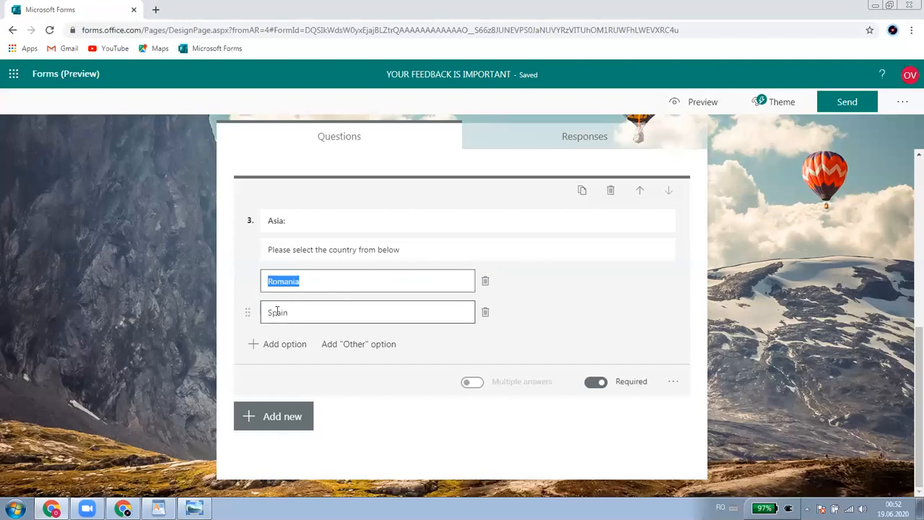
pyautogui.write('China')
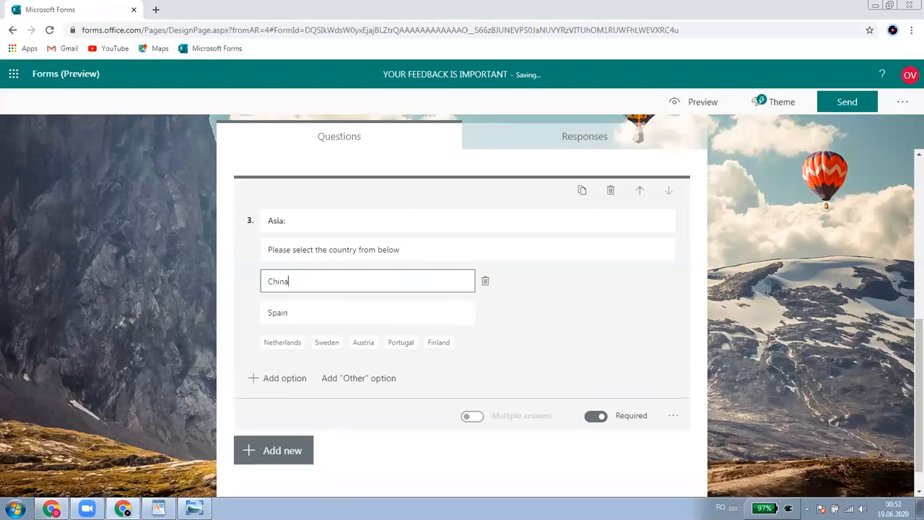
pyautogui.click(301, 310)
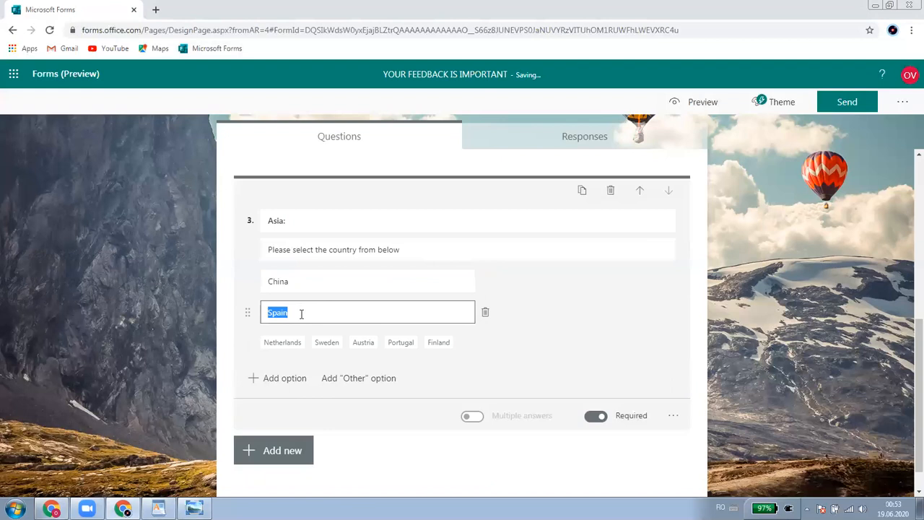
pyautogui.write('Japa')
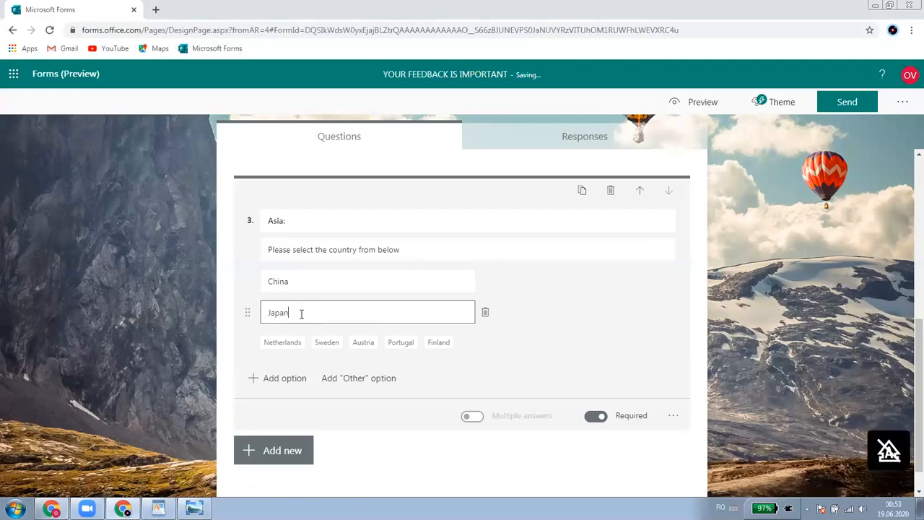
pyautogui.write('n')
pyautogui.click(580, 303)
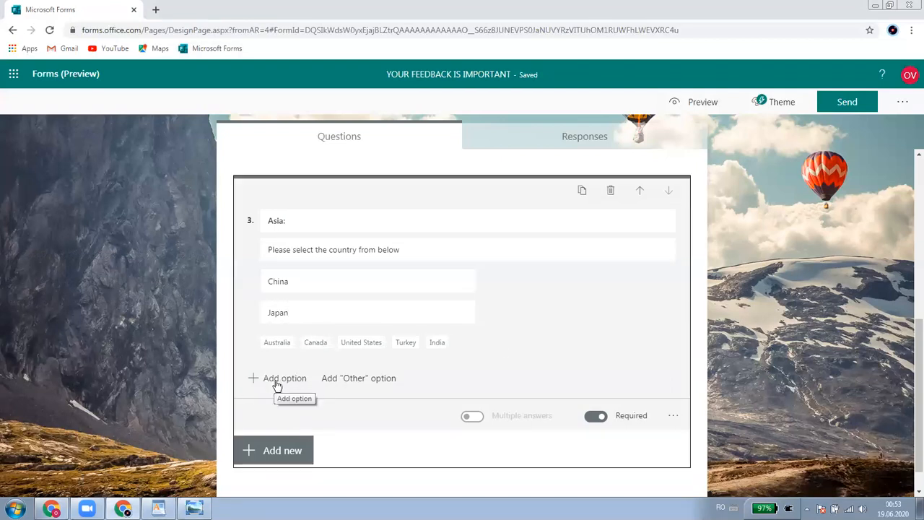
pyautogui.click(790, 307)
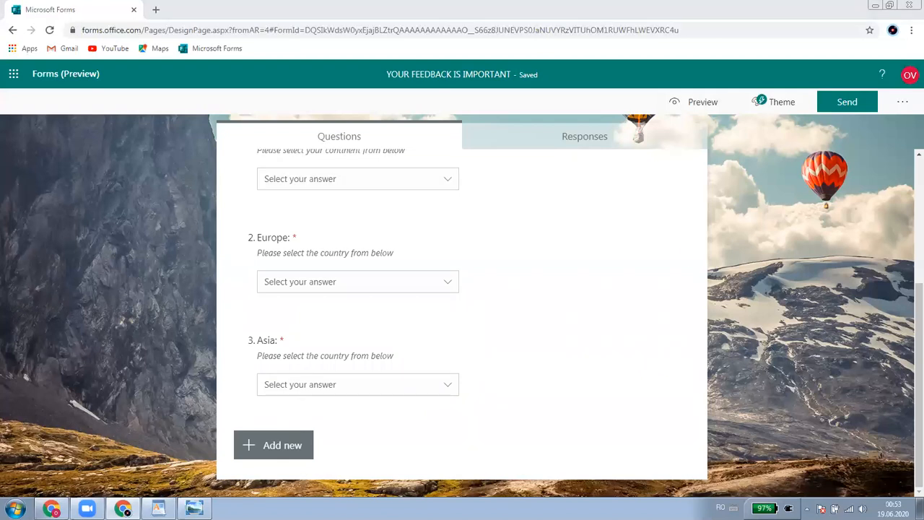
# Duplicate the Asia question as question 4.
pyautogui.click(507, 372)
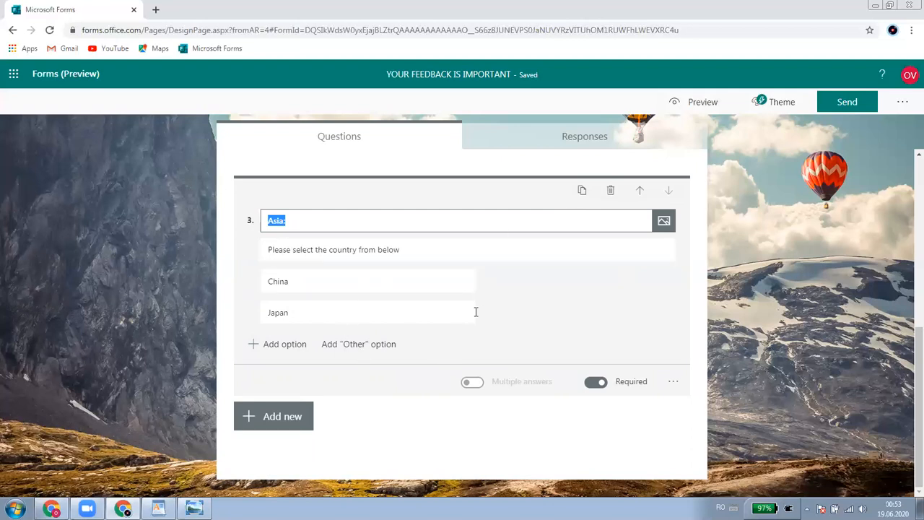
pyautogui.click(583, 192)
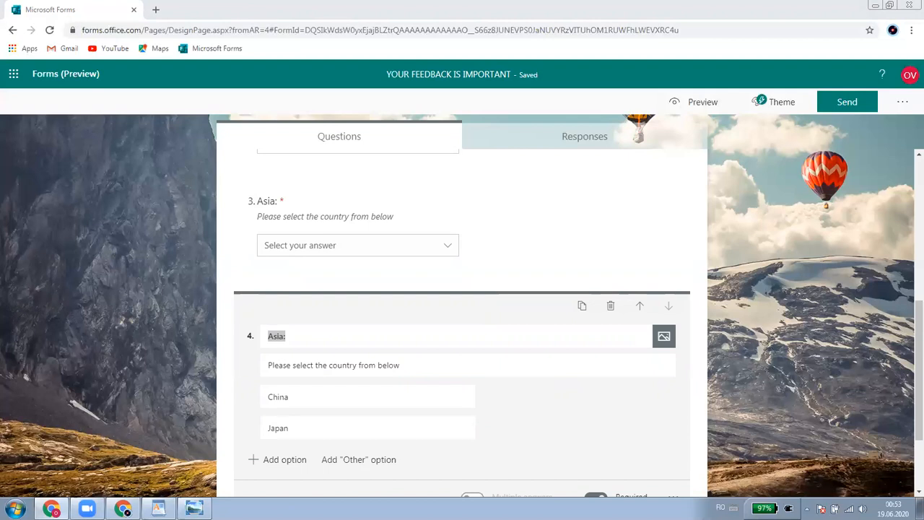
# Change the text of question 4 to "Cities in Romania:".
pyautogui.click(337, 332)
pyautogui.moveTo(332, 332); pyautogui.dragTo(261, 336)
pyautogui.write('Cities in Romania:')
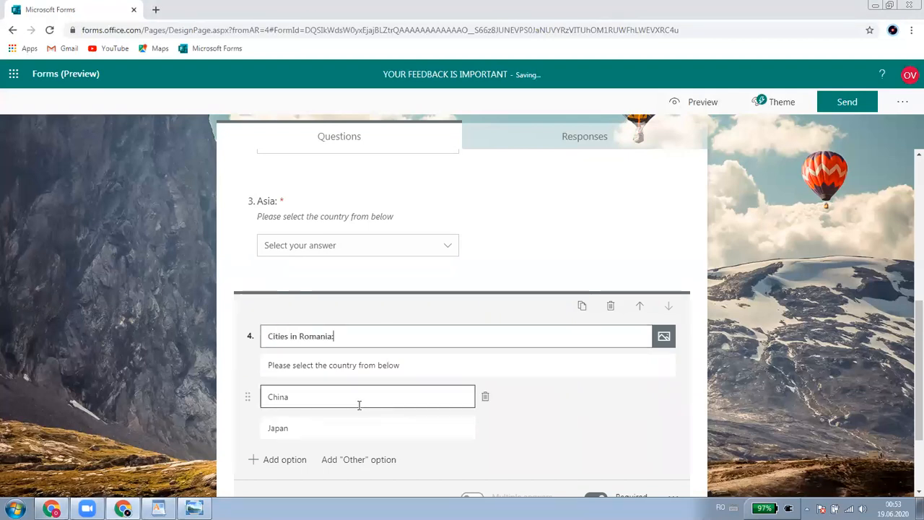
# Replace the two answer options of the Romania cities question with "Bucharest" and "Cluj-Napoca" and leave its editing.
pyautogui.scroll(-1, 359, 407)
pyautogui.click(320, 340)
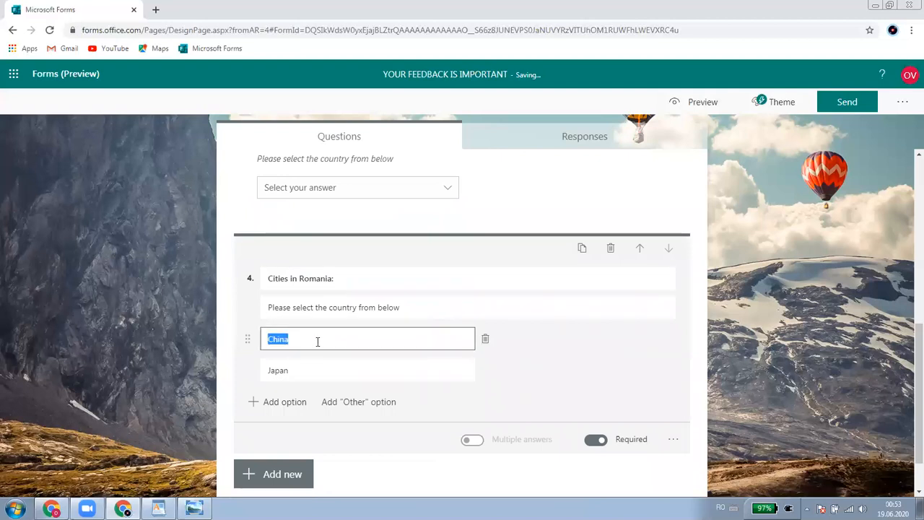
pyautogui.write('Bu')
pyautogui.write('ca')
pyautogui.write('harest')
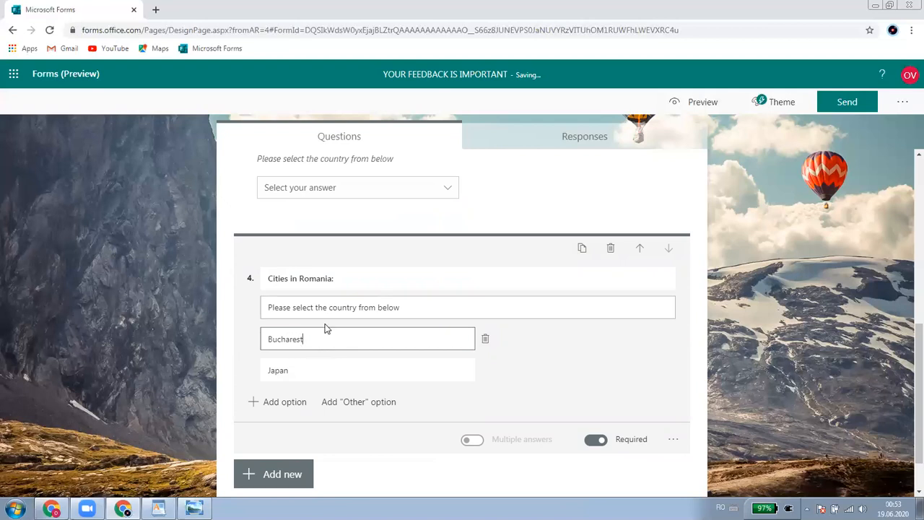
pyautogui.click(318, 375)
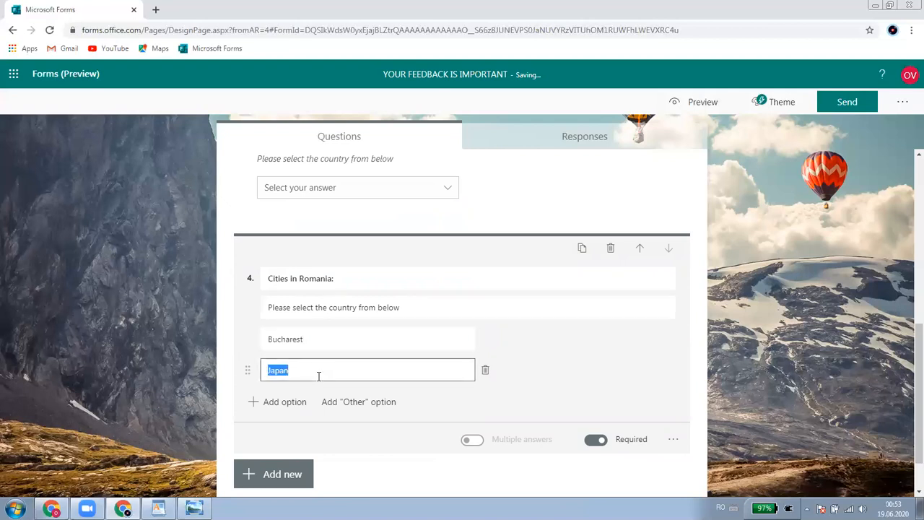
pyautogui.write('Cluj-napoc')
pyautogui.click(293, 371)
pyautogui.press('BackSpace')
pyautogui.write('N')
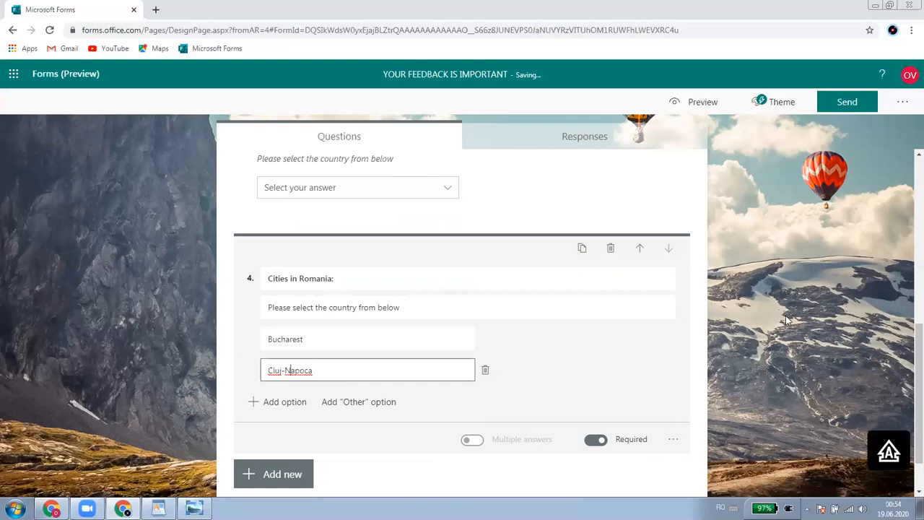
pyautogui.click(725, 334)
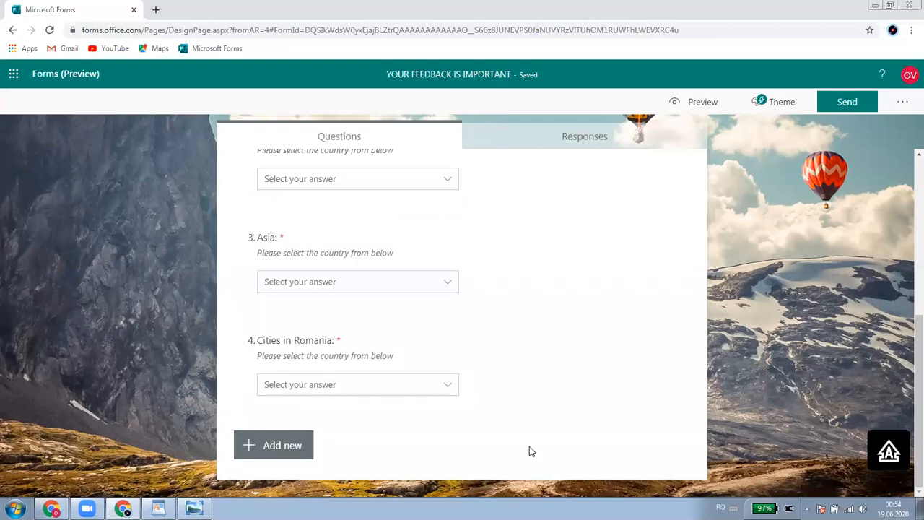
# Duplicate the Romania cities question and change the text of the copy to "Cities in Spain:".
pyautogui.click(570, 349)
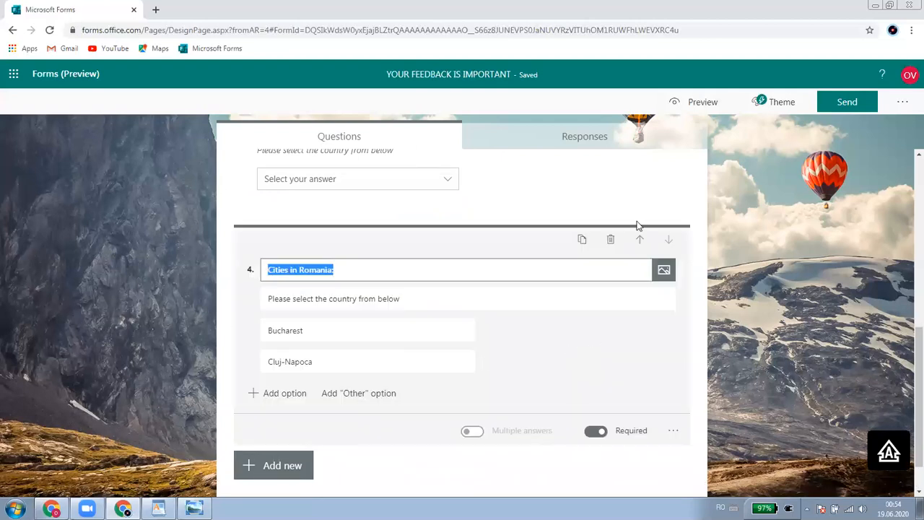
pyautogui.click(583, 241)
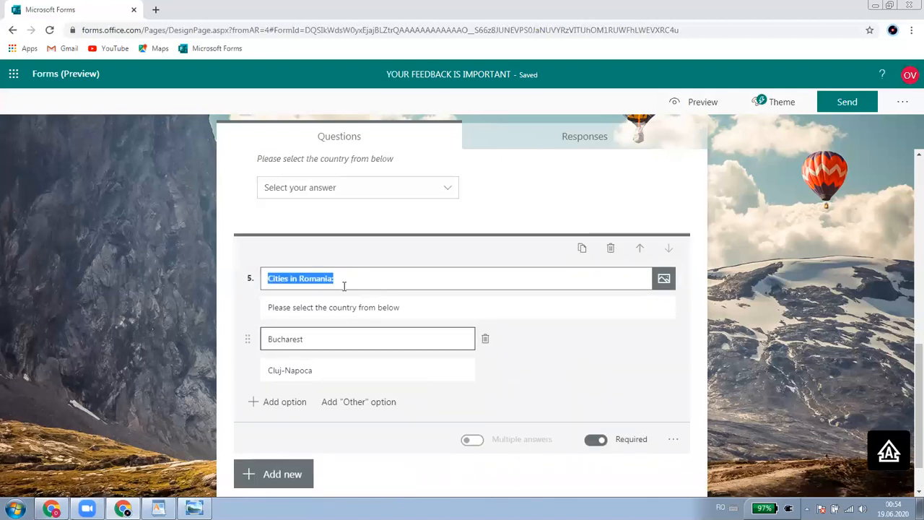
pyautogui.click(335, 280)
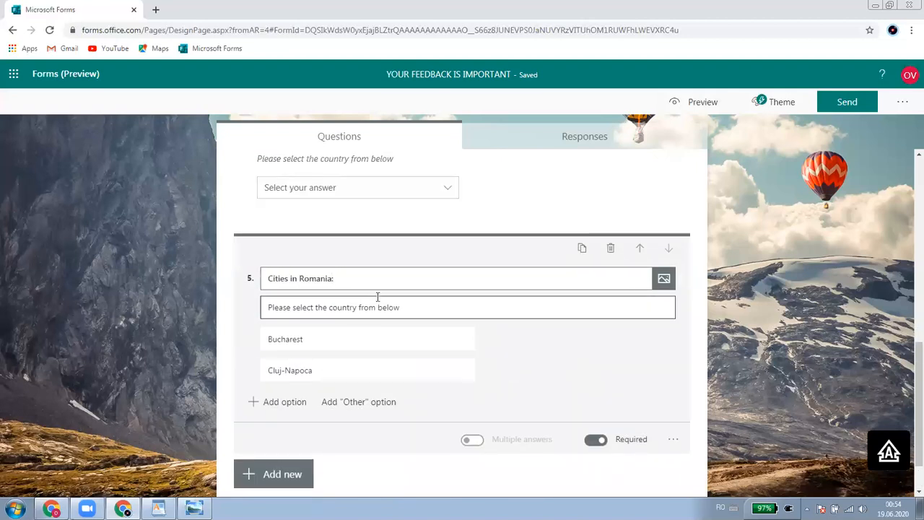
pyautogui.press('BackSpace')
pyautogui.press('BackSpace')
pyautogui.press('BackSpace')
pyautogui.press('BackSpace')
pyautogui.write(':')
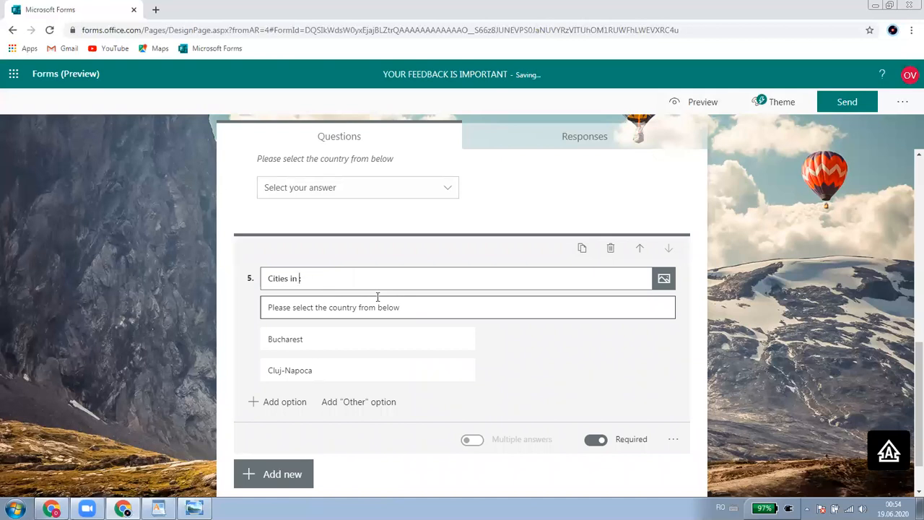
pyautogui.write('sPA')
pyautogui.press('BackSpace')
pyautogui.press('BackSpace')
pyautogui.press('BackSpace')
pyautogui.press('BackSpace')
pyautogui.write('Spain:')
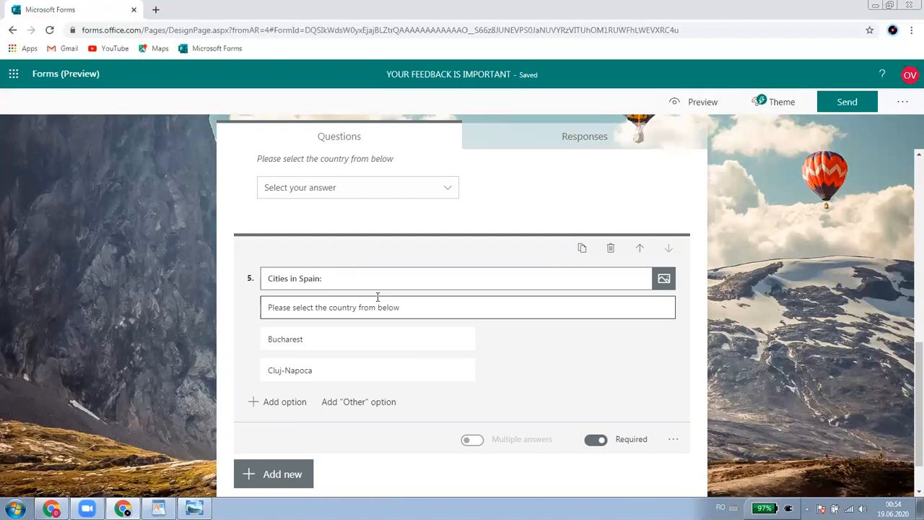
# Replace the two answer options of the Spain cities question with "Madrid" and "Barcelona" and leave its editing.
pyautogui.click(307, 345)
pyautogui.doubleClick(307, 345)
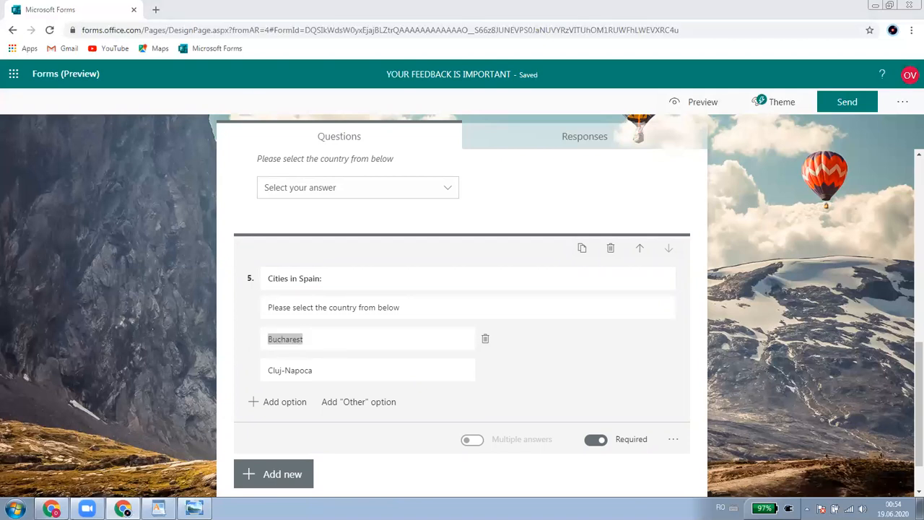
pyautogui.doubleClick(344, 343)
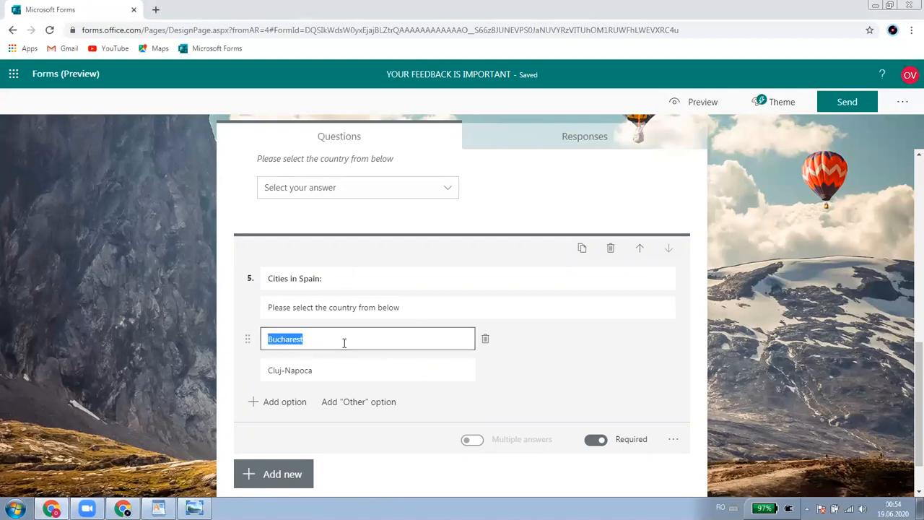
pyautogui.write('Madrid')
pyautogui.click(315, 372)
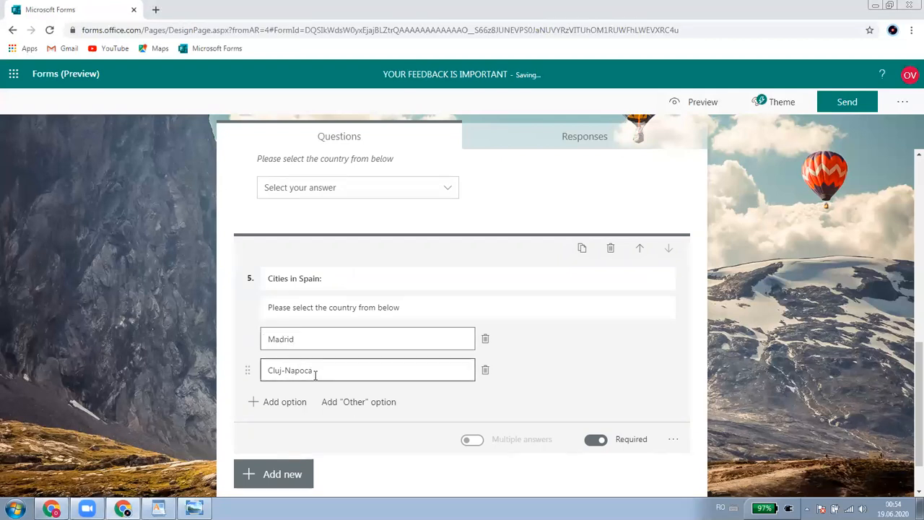
pyautogui.click(51, 508)
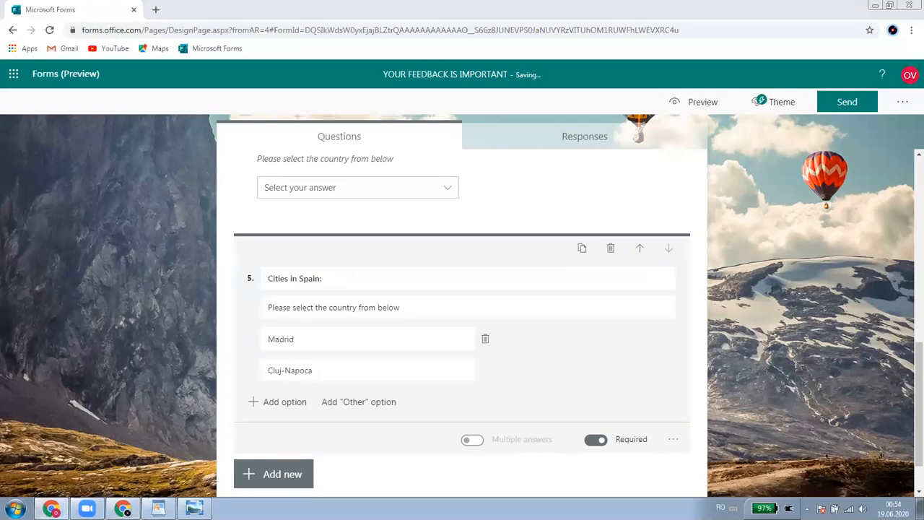
pyautogui.click(360, 381)
pyautogui.write('Barcelona')
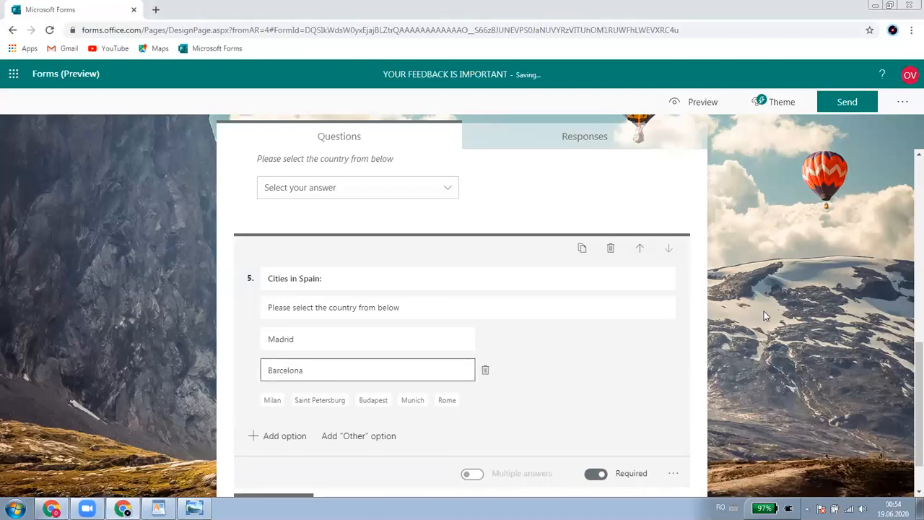
pyautogui.click(764, 311)
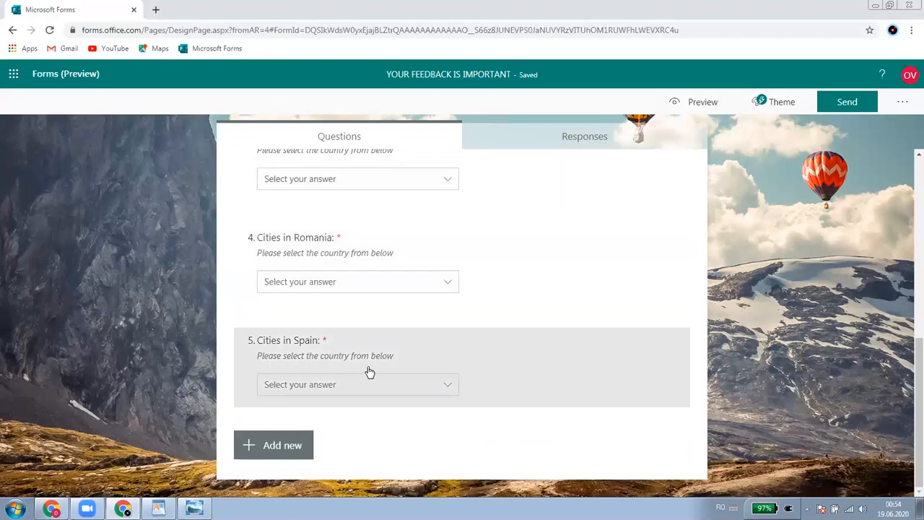
# Duplicate the Spain cities question and change the text of the copy to "Cities in China:".
pyautogui.click(438, 361)
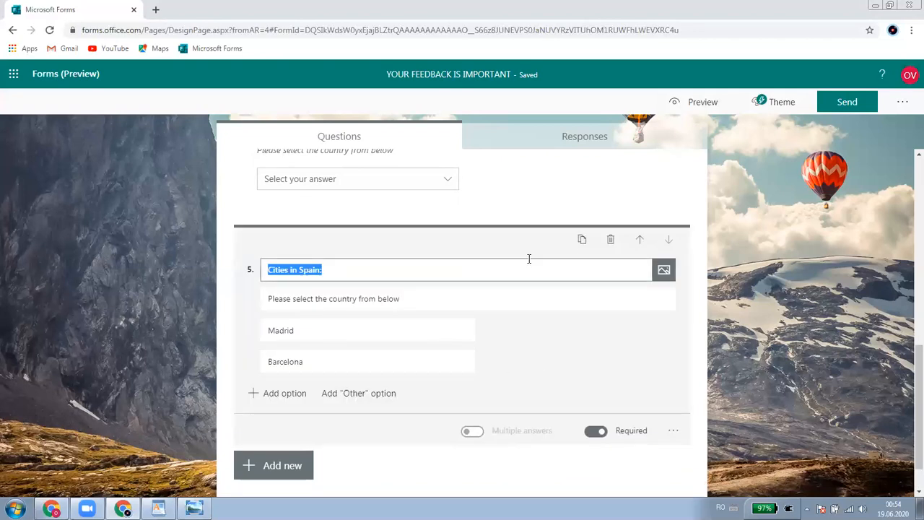
pyautogui.click(582, 241)
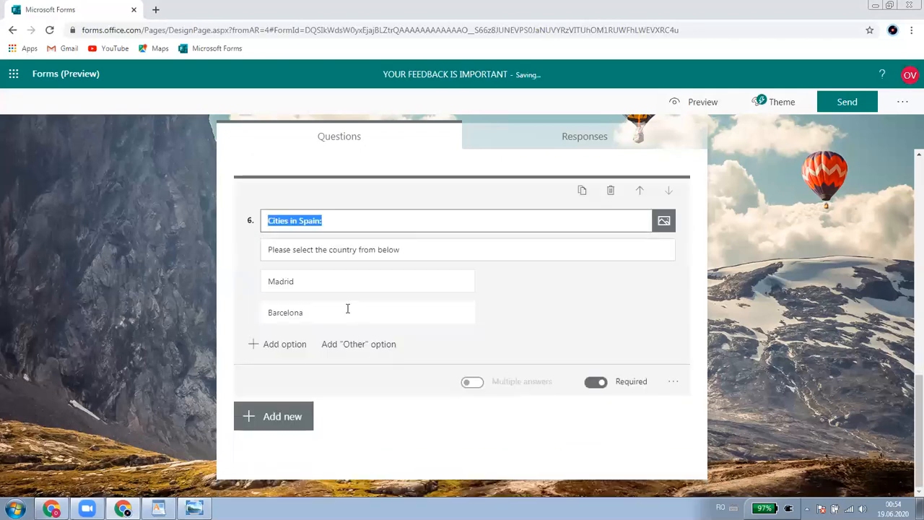
pyautogui.click(320, 224)
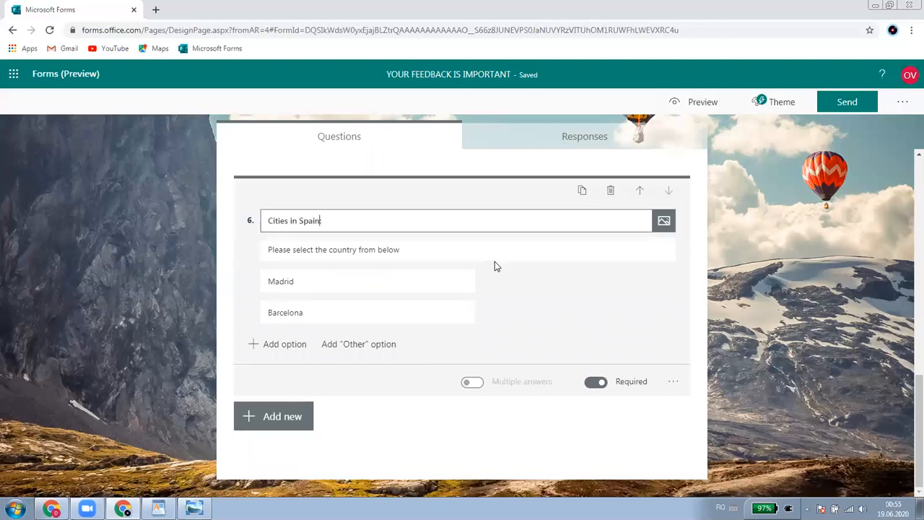
pyautogui.press('BackSpace')
pyautogui.press('BackSpace')
pyautogui.press('BackSpace')
pyautogui.press('BackSpace')
pyautogui.press('BackSpace')
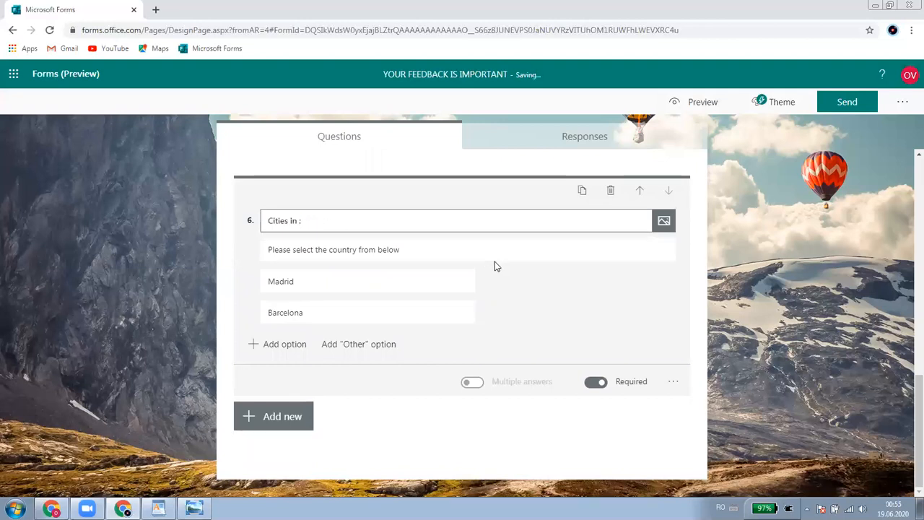
pyautogui.write('China')
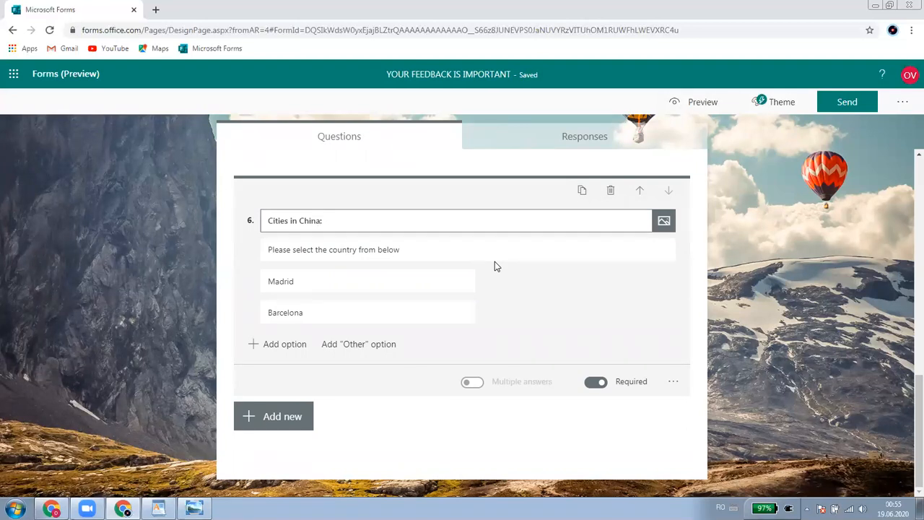
pyautogui.write(':')
# Replace the two answer options of the China cities question with "Beijing" and "Wuhan" and leave its editing.
pyautogui.click(359, 284)
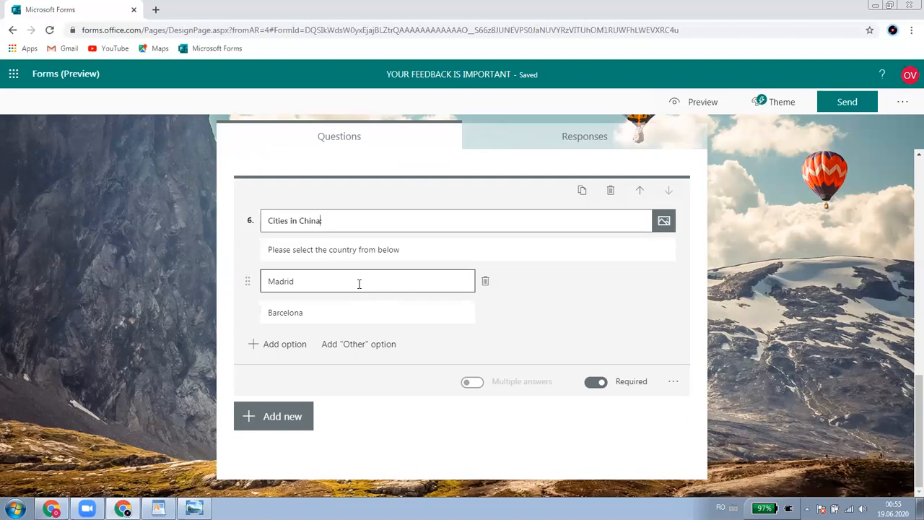
pyautogui.click(359, 284)
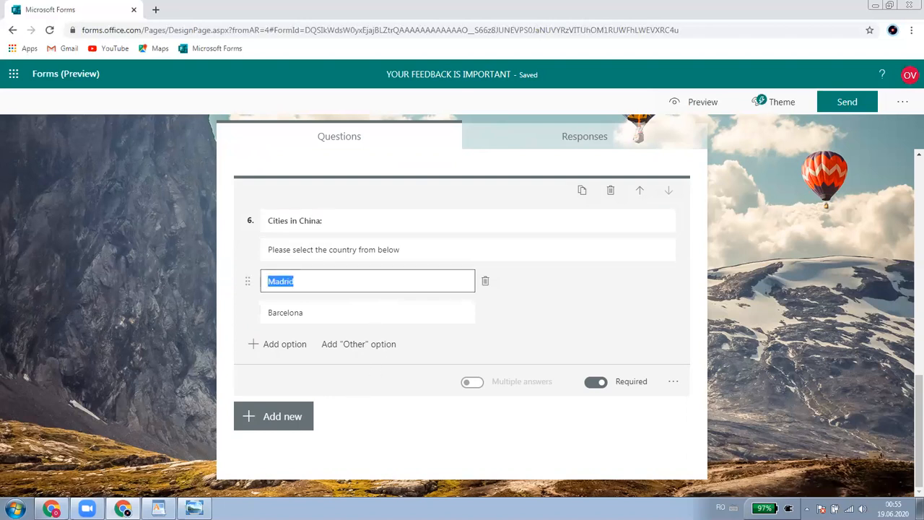
pyautogui.hotkey('alt', 'Tab')
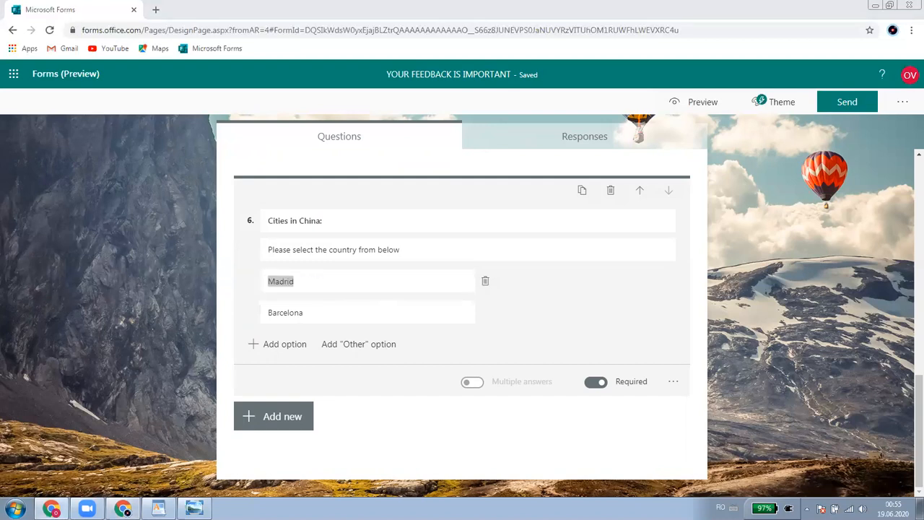
pyautogui.moveTo(358, 281); pyautogui.dragTo(266, 283)
pyautogui.write('Beijing')
pyautogui.hotkey('alt', 'Tab')
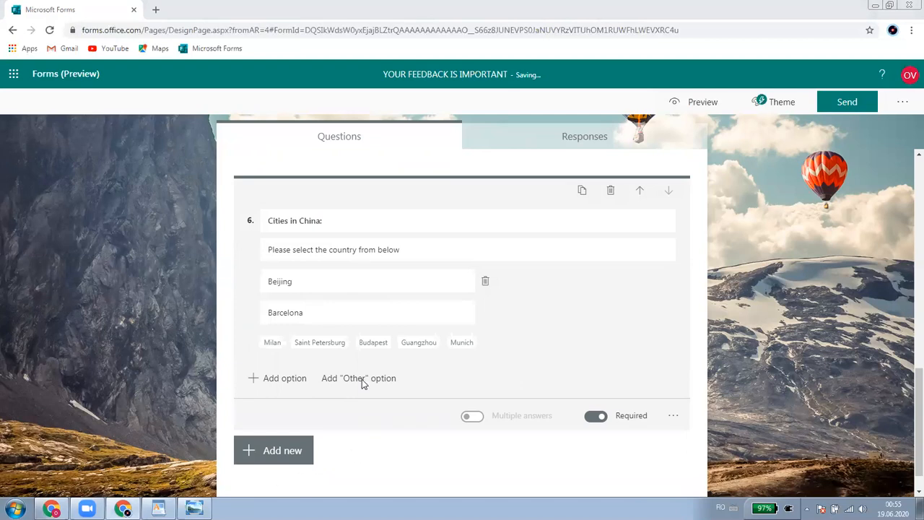
pyautogui.doubleClick(315, 317)
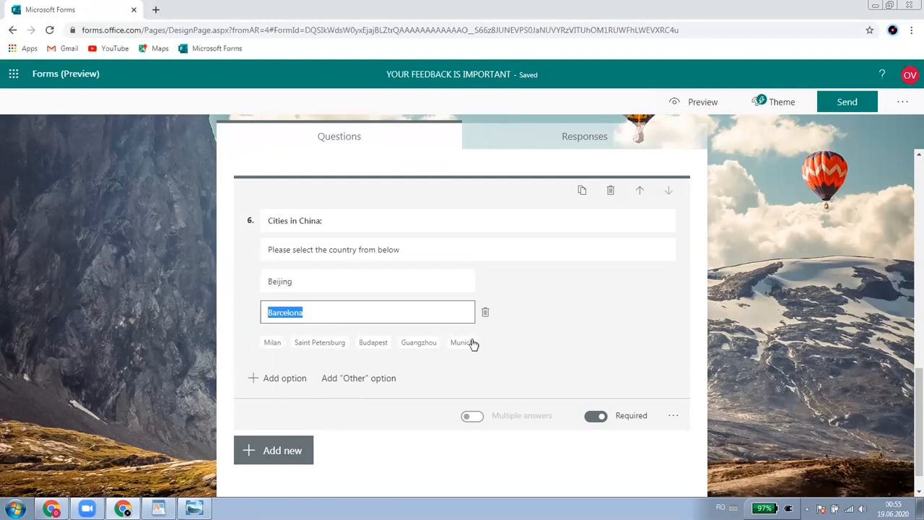
pyautogui.write('Wuhan')
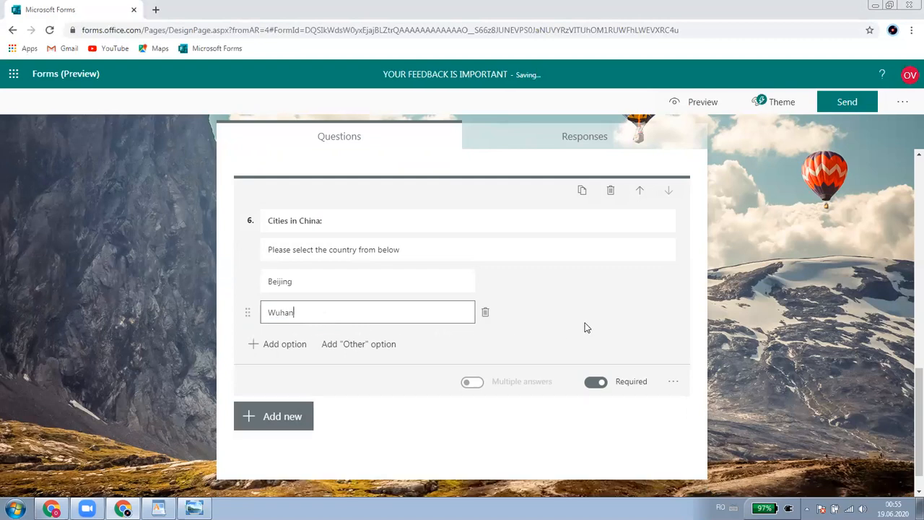
pyautogui.click(734, 288)
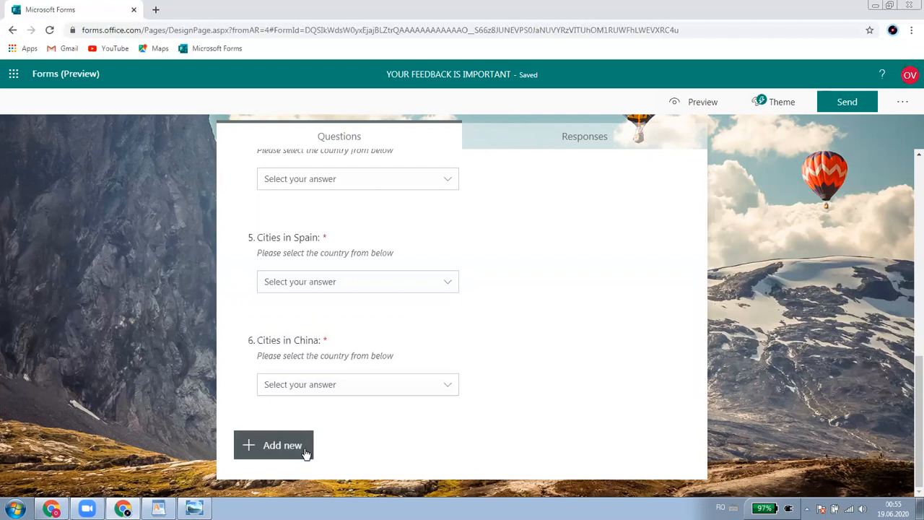
# Duplicate the China cities question and change the text of the copy to "Cities in Japan:".
pyautogui.click(515, 363)
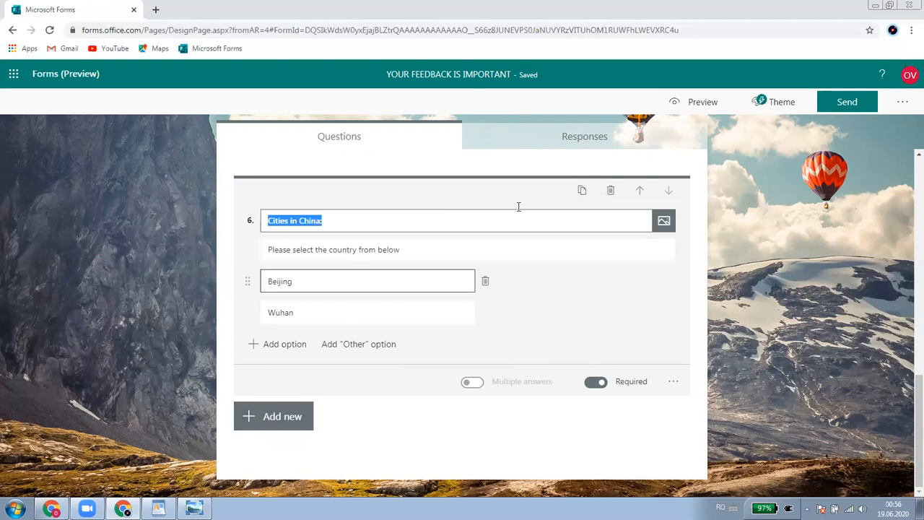
pyautogui.click(581, 192)
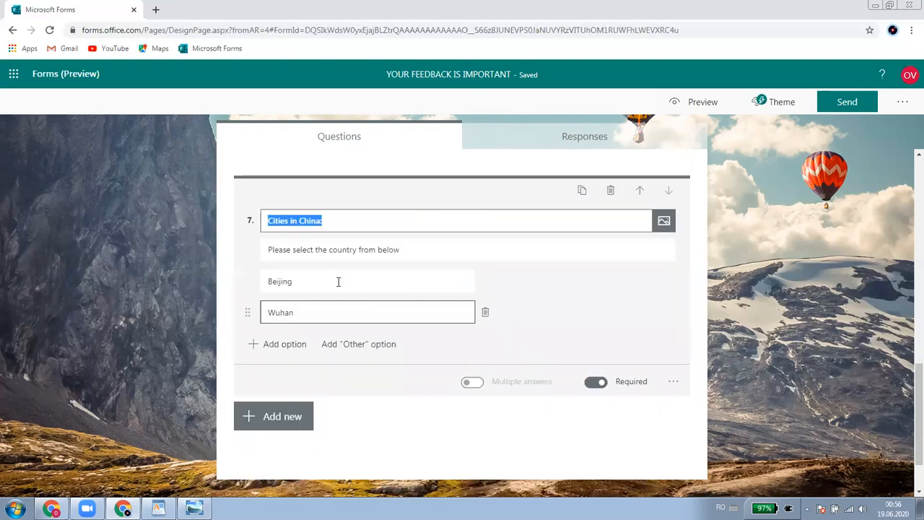
pyautogui.click(327, 218)
pyautogui.click(321, 221)
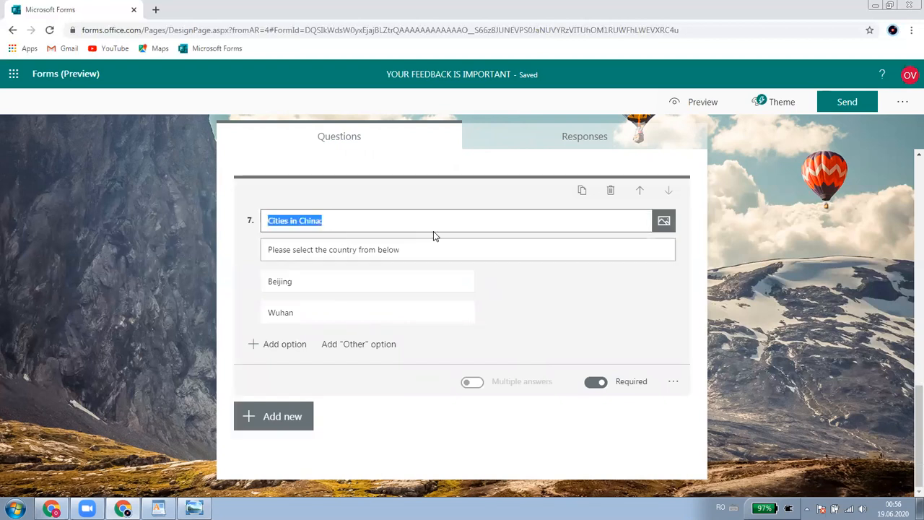
pyautogui.moveTo(322, 221); pyautogui.dragTo(323, 221)
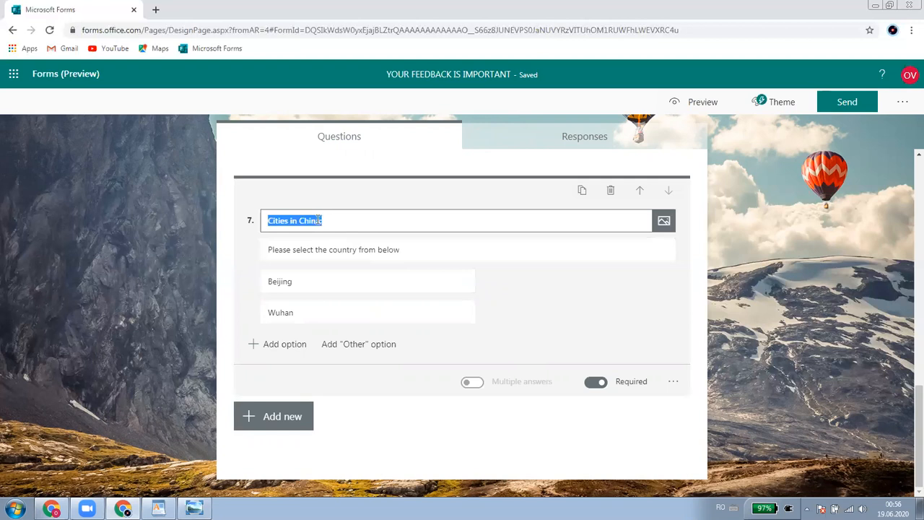
pyautogui.click(318, 220)
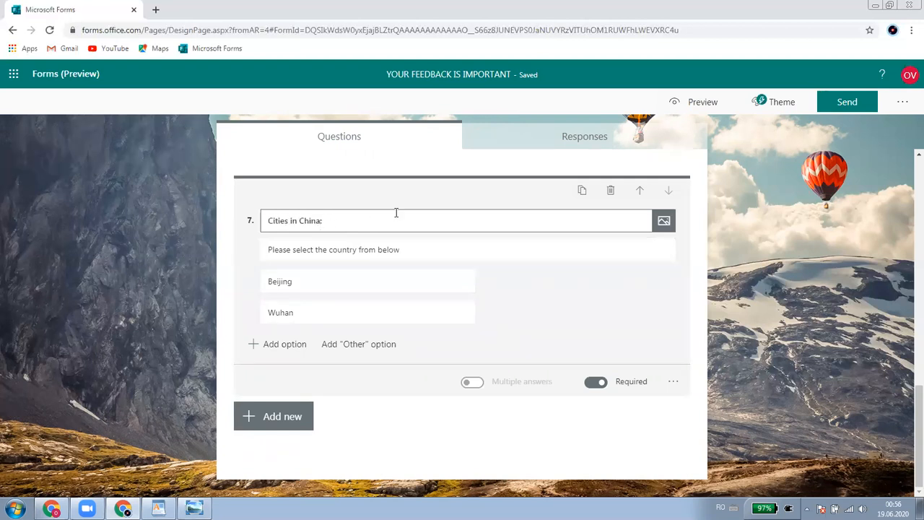
pyautogui.press('BackSpace')
pyautogui.press('BackSpace')
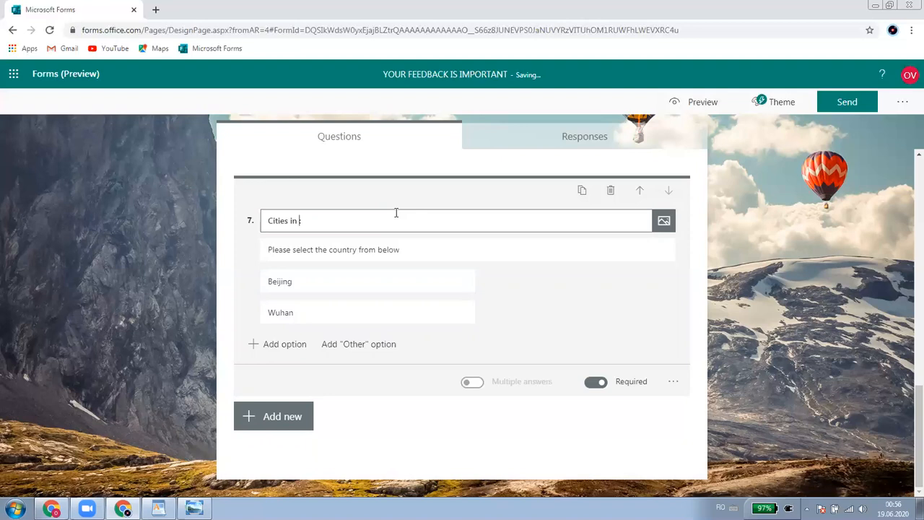
pyautogui.write('Japan:')
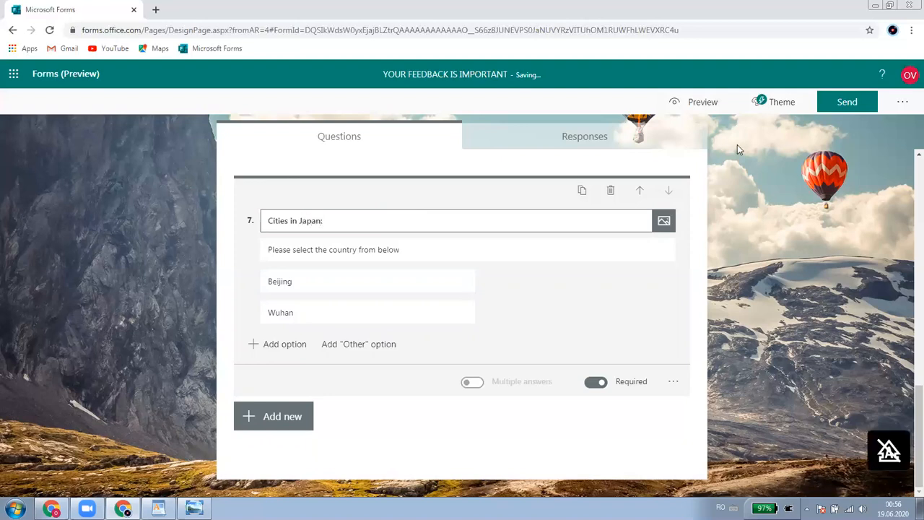
# Replace the two answer options of the Japan cities question with "Tokyo" and "Toyota" and leave its editing.
pyautogui.doubleClick(316, 281)
pyautogui.write('To')
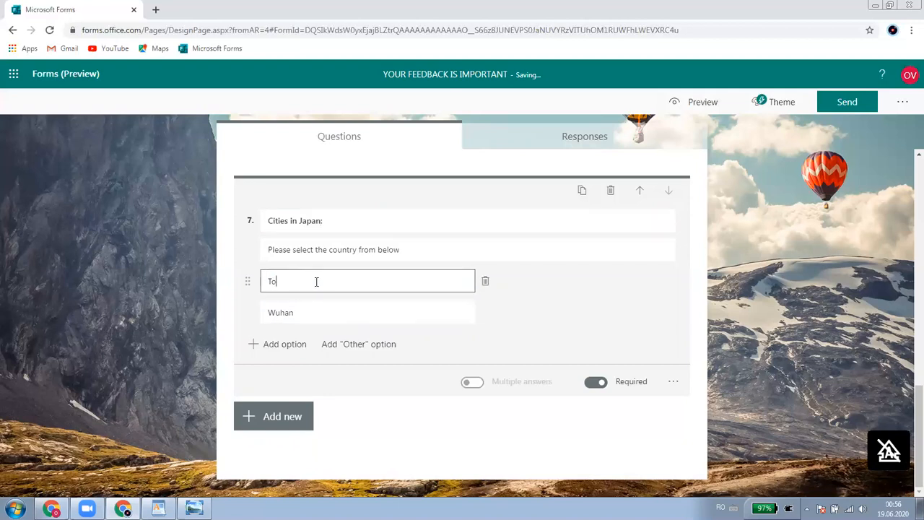
pyautogui.write('kyo')
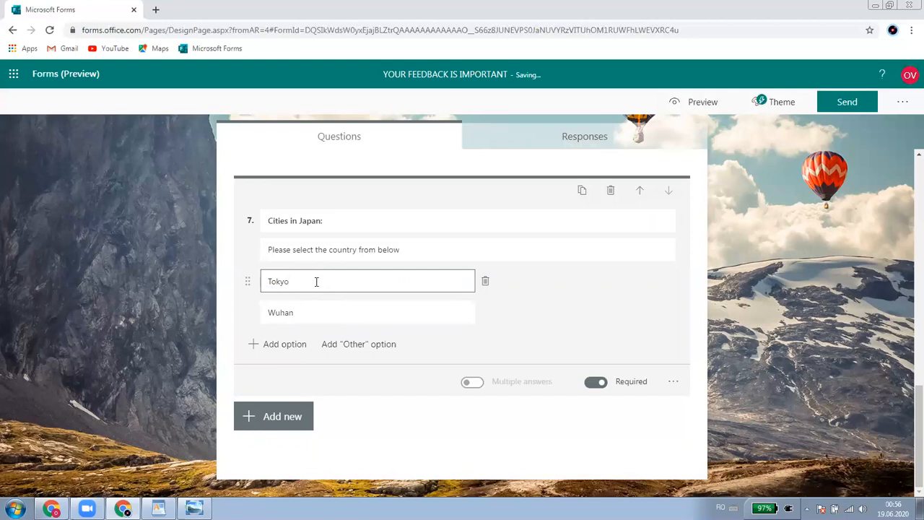
pyautogui.click(334, 314)
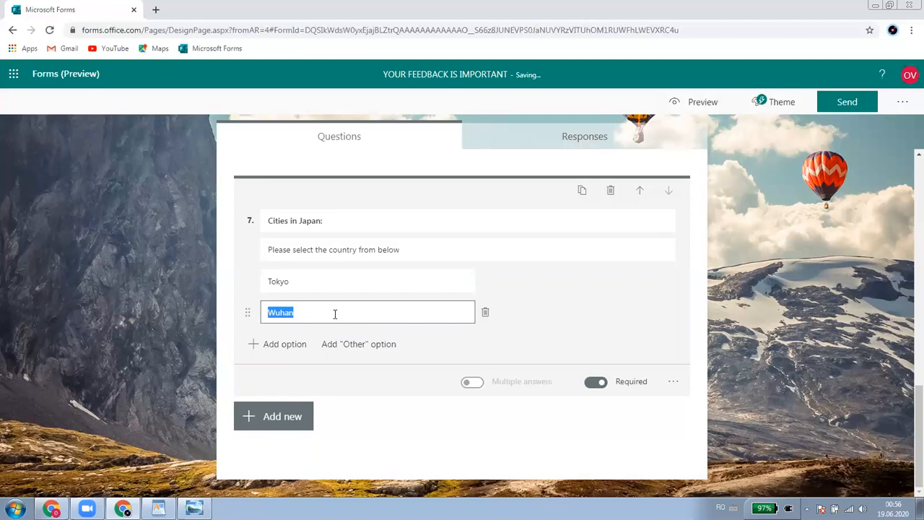
pyautogui.write('T')
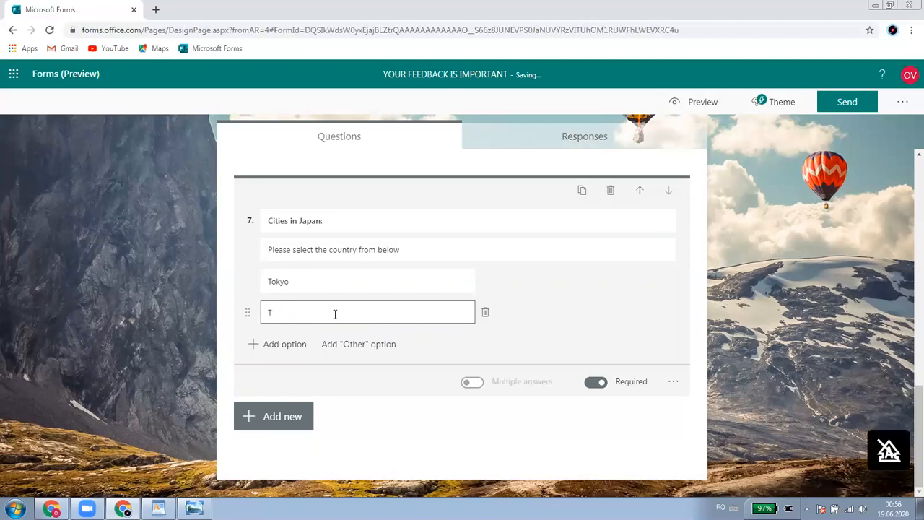
pyautogui.write('oyota')
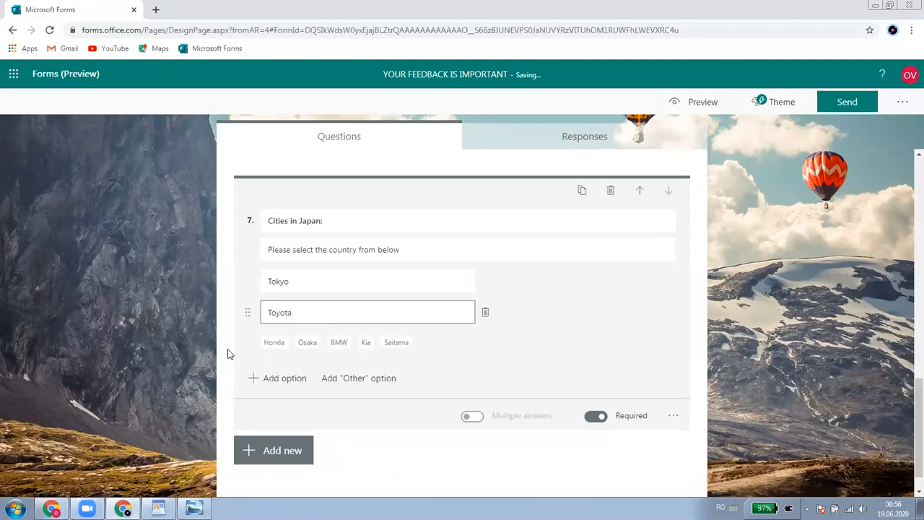
pyautogui.click(798, 274)
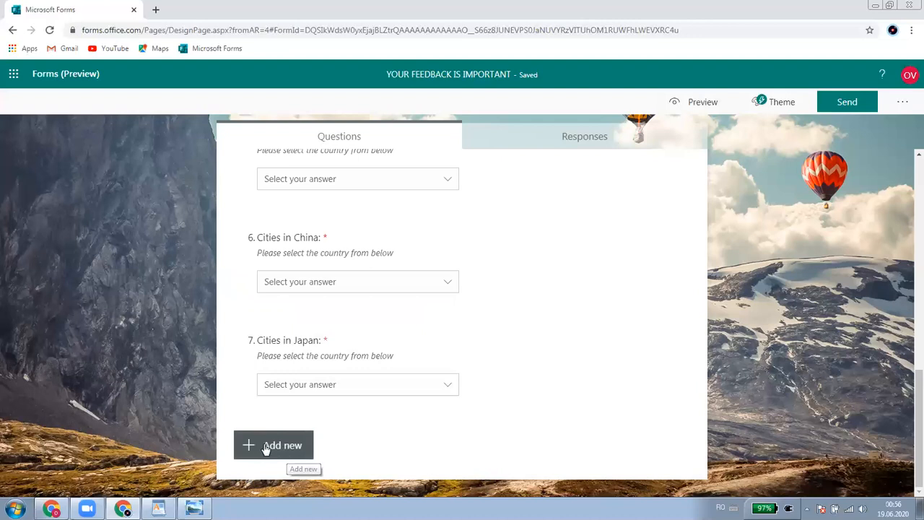
# Add a text question with the title "Comments:" after the Japan cities question.
pyautogui.click(287, 446)
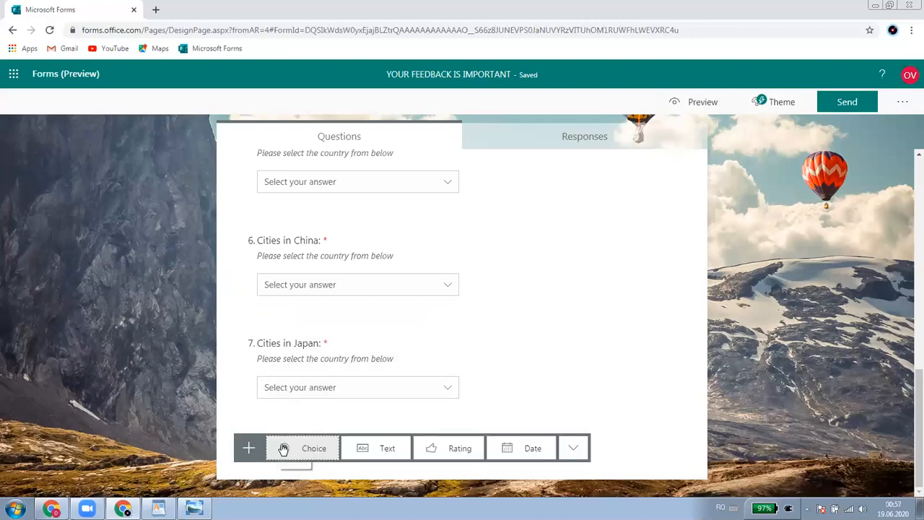
pyautogui.click(387, 448)
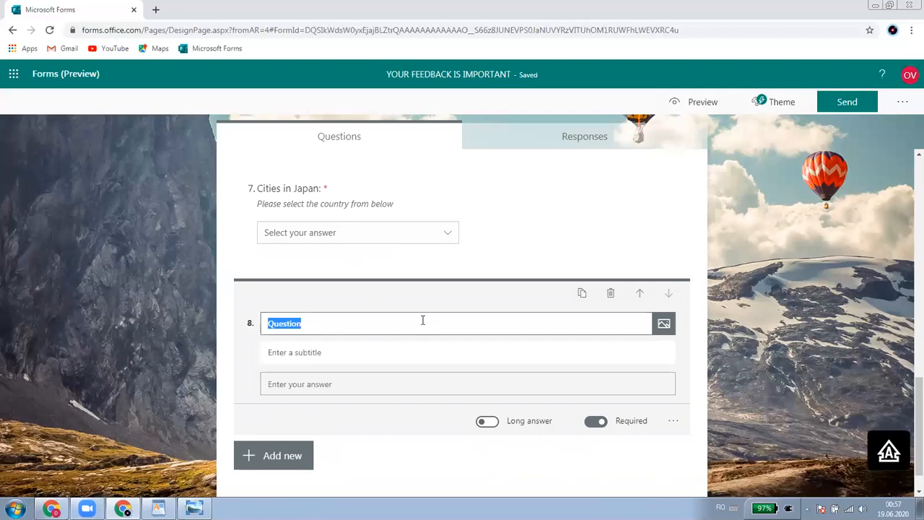
pyautogui.write('Co')
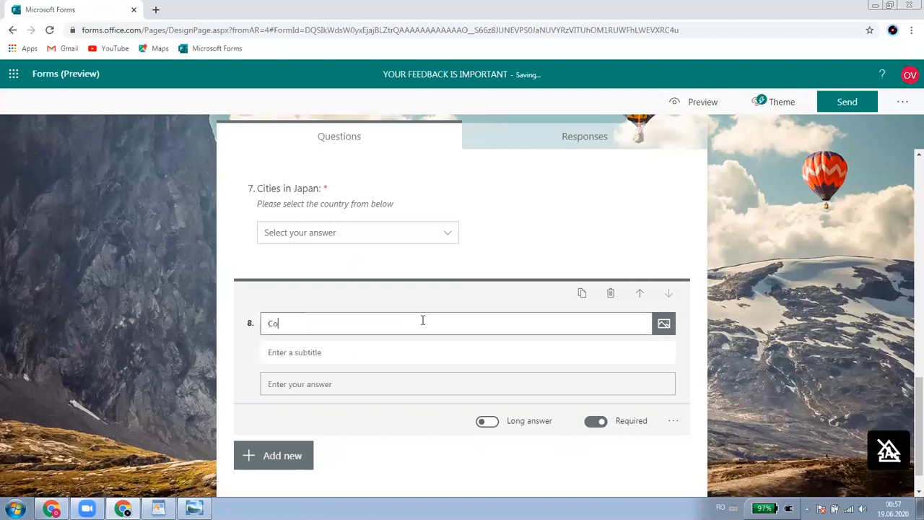
pyautogui.write('mments:')
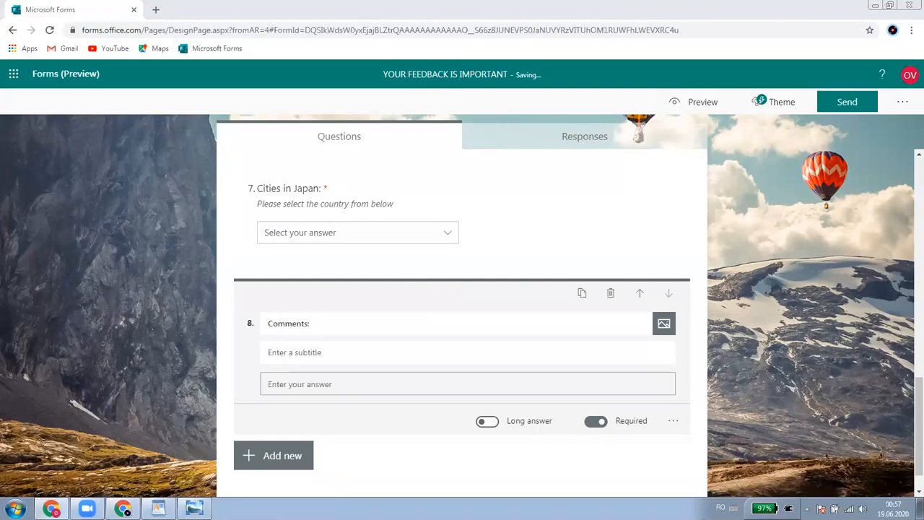
# Give the comments question the subtitle "Please let us know your impression about the city you selected" and enable long answers.
pyautogui.click(329, 354)
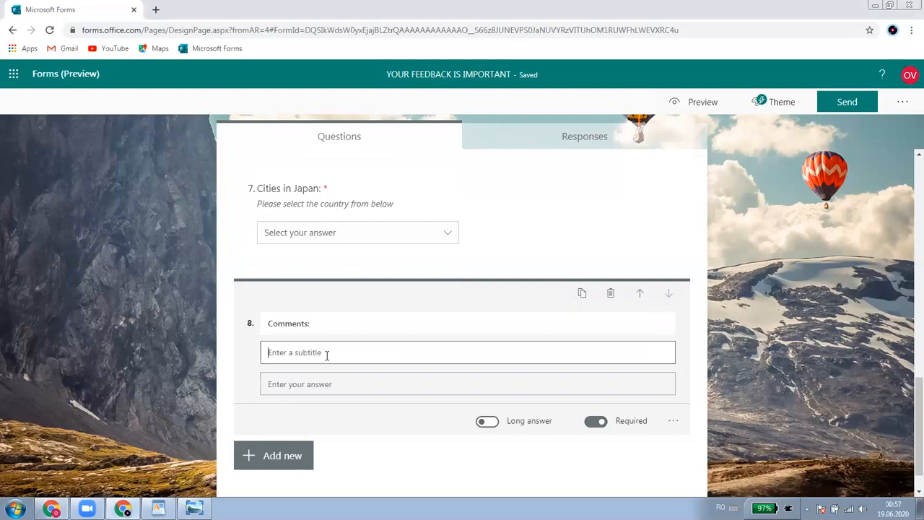
pyautogui.write('Please let us know your impression about the city you selected')
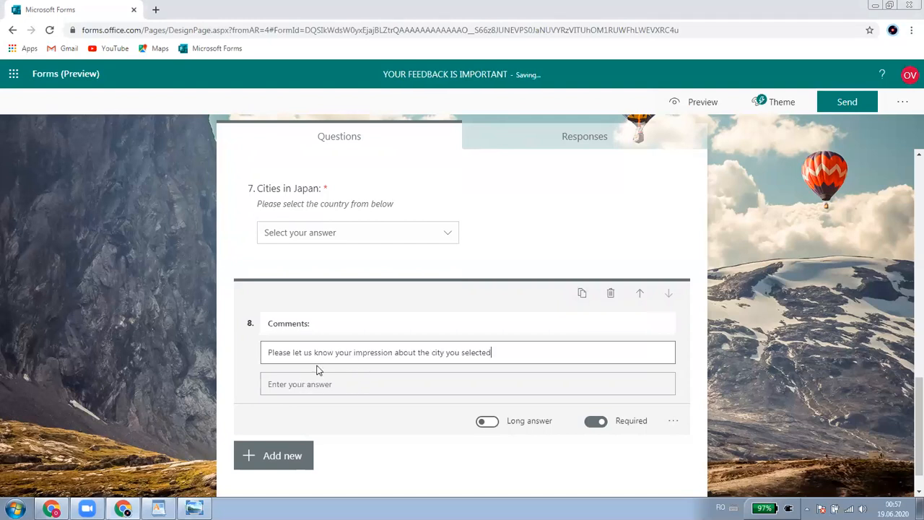
pyautogui.click(487, 422)
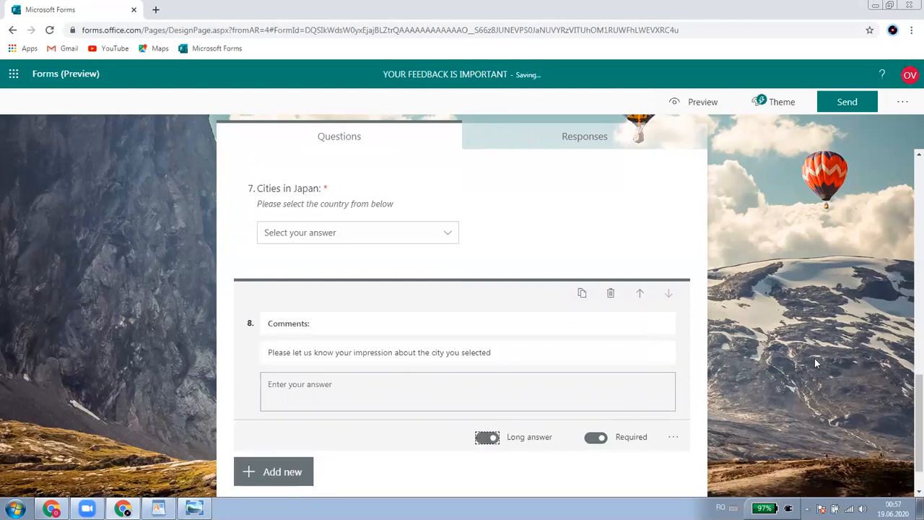
pyautogui.click(793, 336)
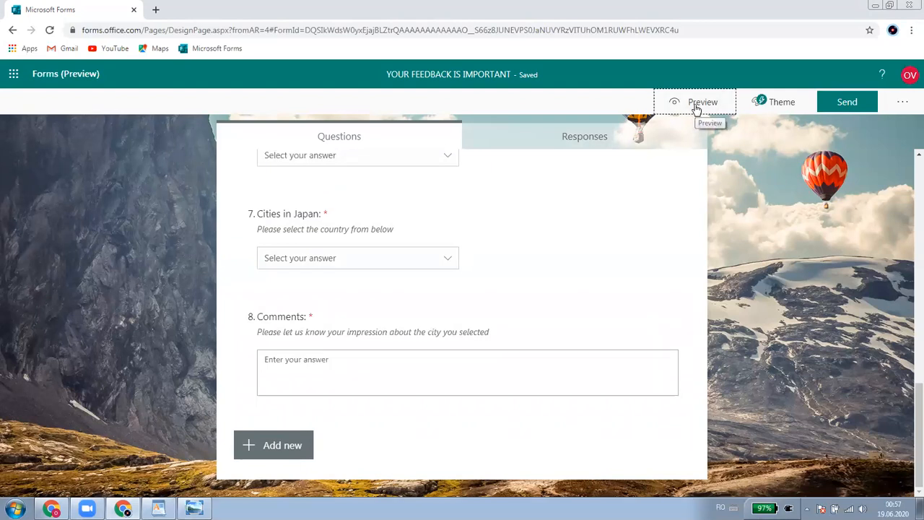
# Preview the form, look through its questions down to the comments field, and return to editing.
pyautogui.click(698, 103)
pyautogui.scroll(-5, 346, 372)
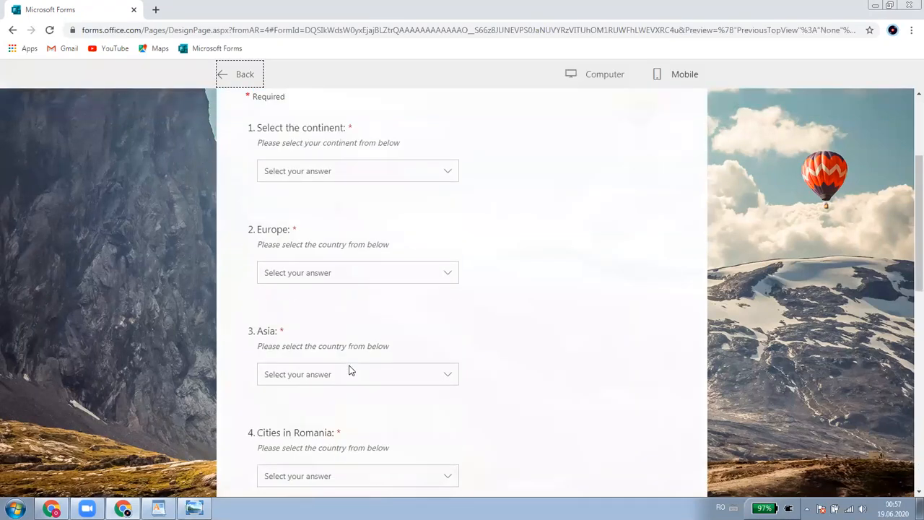
pyautogui.scroll(-5, 349, 371)
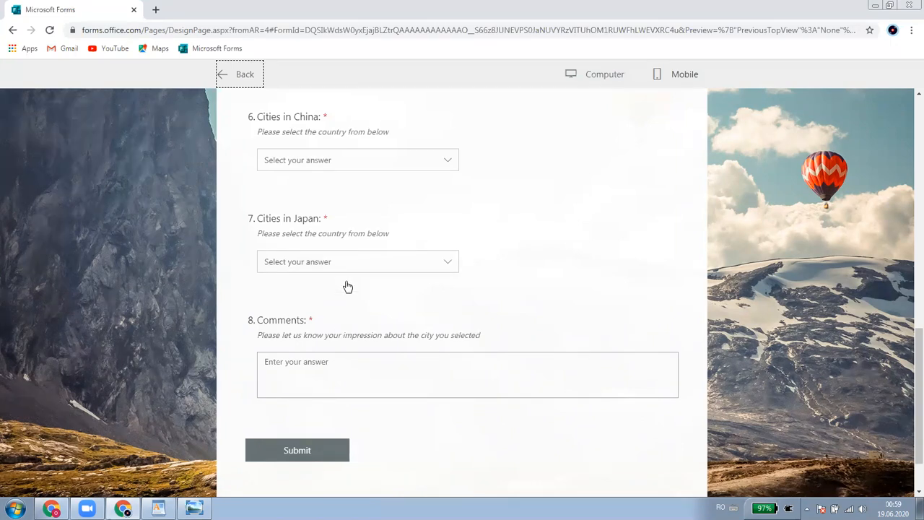
pyautogui.click(254, 70)
# Open the branching options for the "Select the continent:" question.
pyautogui.scroll(10, 422, 320)
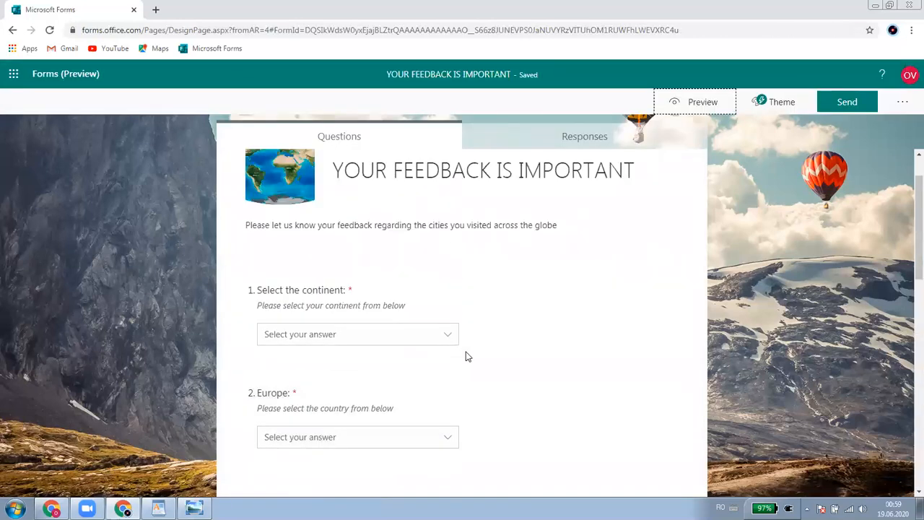
pyautogui.scroll(1, 485, 303)
pyautogui.scroll(-3, 491, 329)
pyautogui.scroll(1, 501, 333)
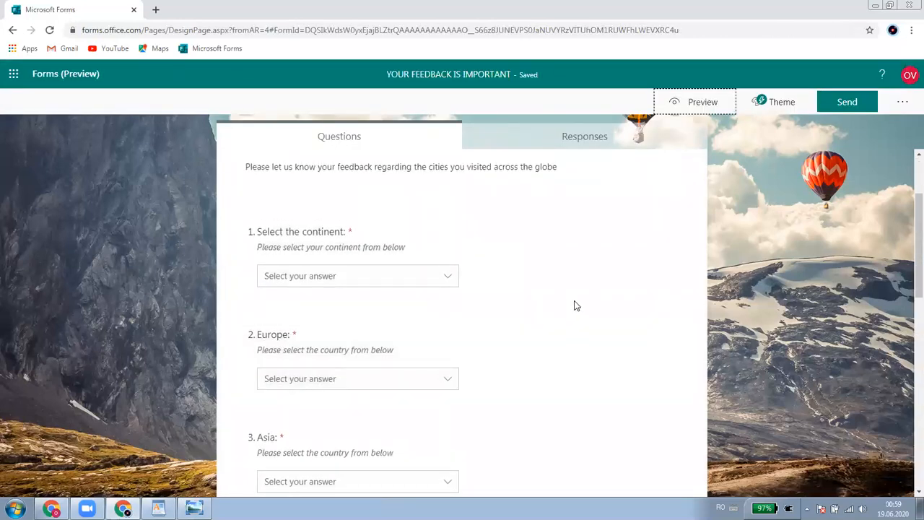
pyautogui.click(611, 255)
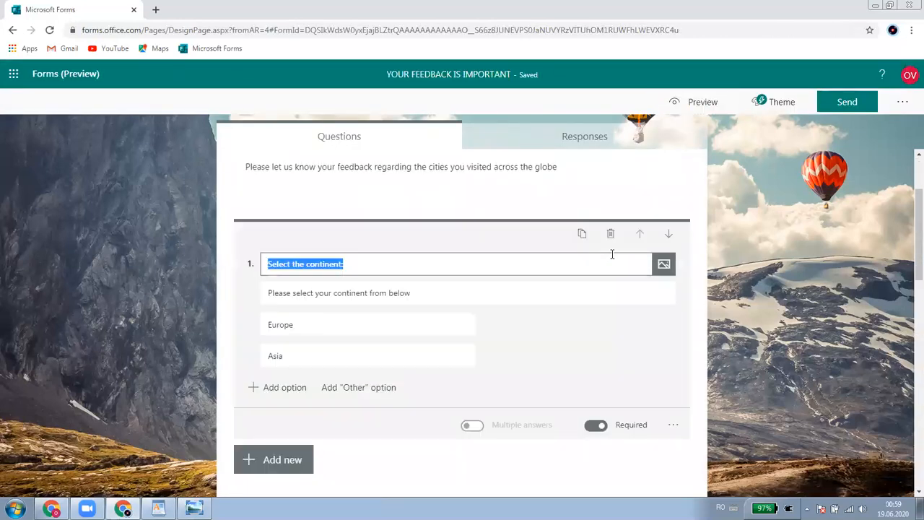
pyautogui.click(673, 431)
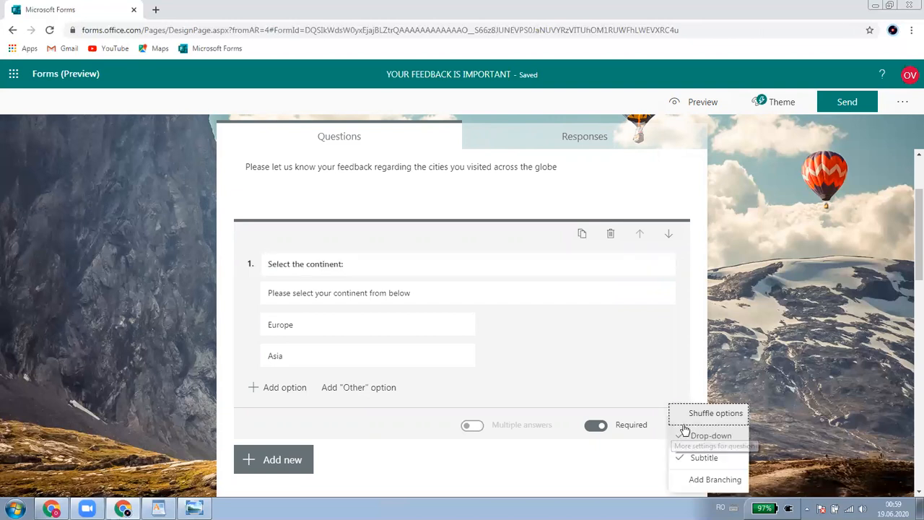
pyautogui.click(726, 485)
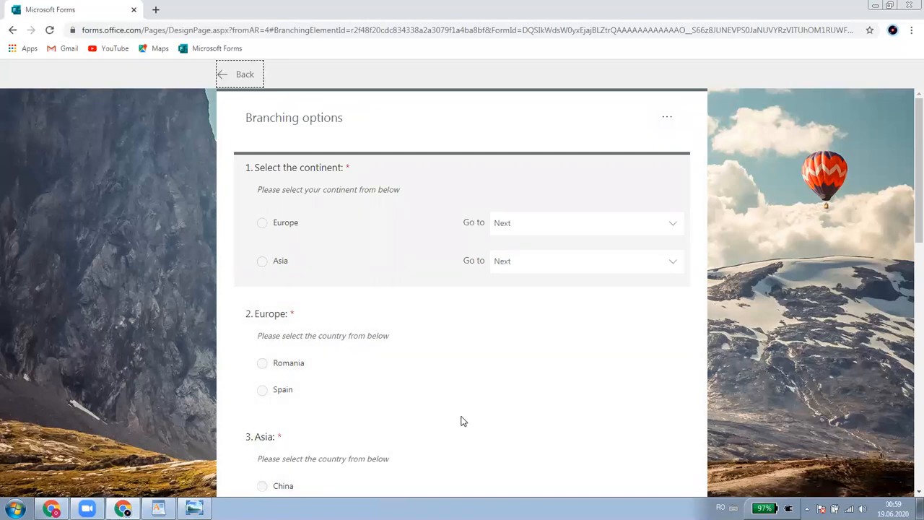
# Branch the continent question so that Europe goes to question 2 "Europe:" and Asia goes to question 3 "Asia:".
pyautogui.scroll(-2, 354, 412)
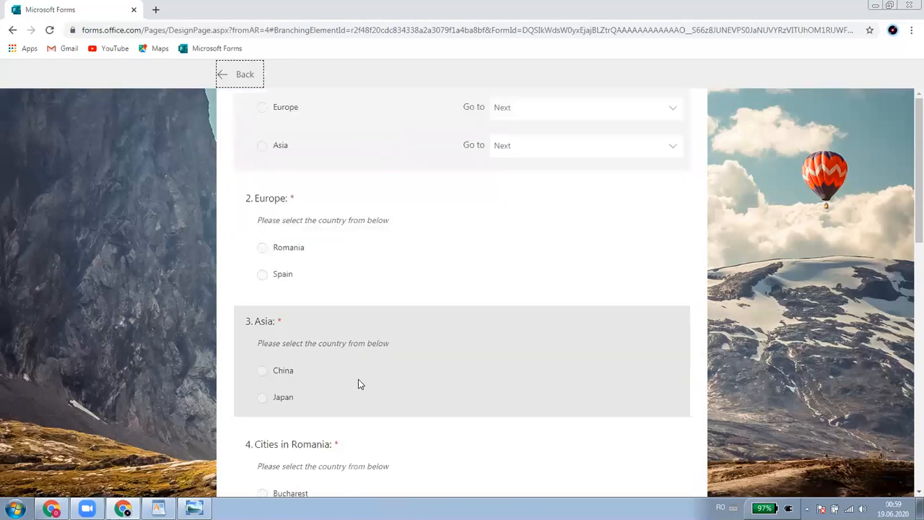
pyautogui.scroll(-2, 409, 426)
pyautogui.scroll(4, 405, 421)
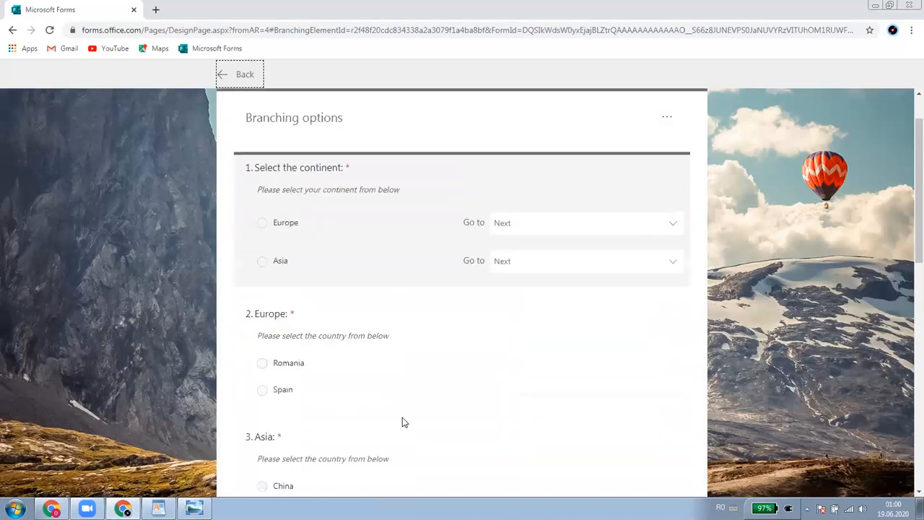
pyautogui.click(549, 225)
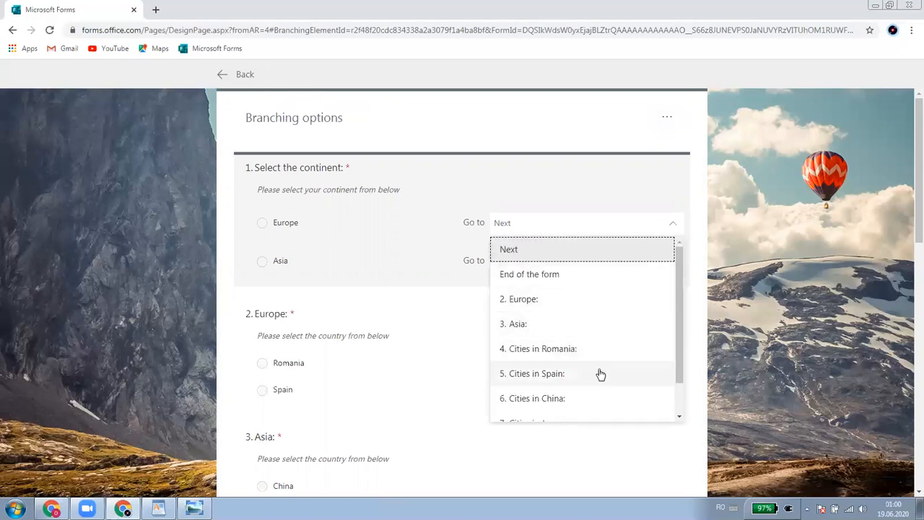
pyautogui.click(535, 301)
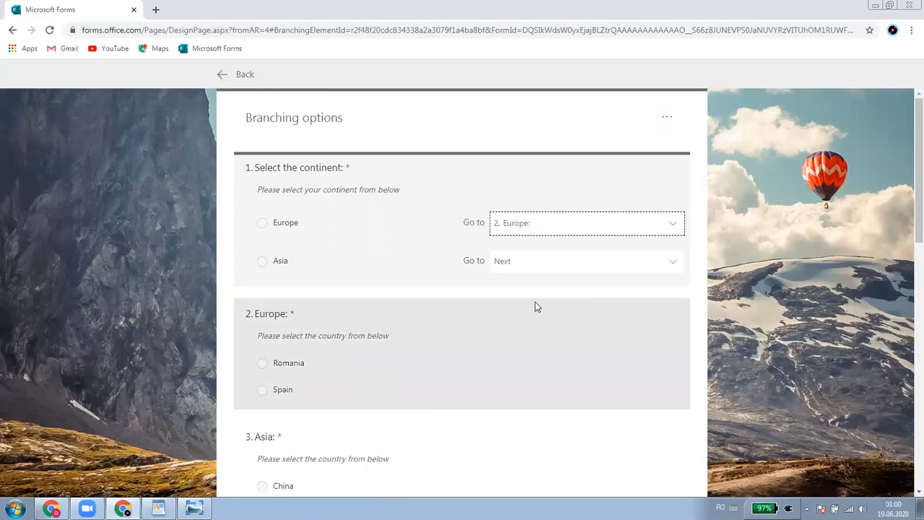
pyautogui.click(521, 269)
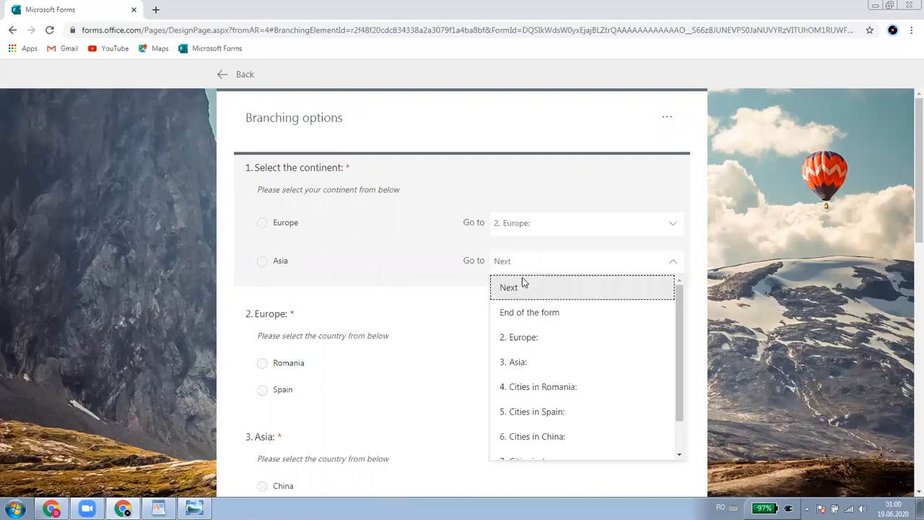
pyautogui.click(522, 362)
# Branch the "Europe:" question so that Romania goes to question 4 "Cities in Romania:" and Spain goes to question 5 "Cities in Spain:".
pyautogui.scroll(-2, 383, 349)
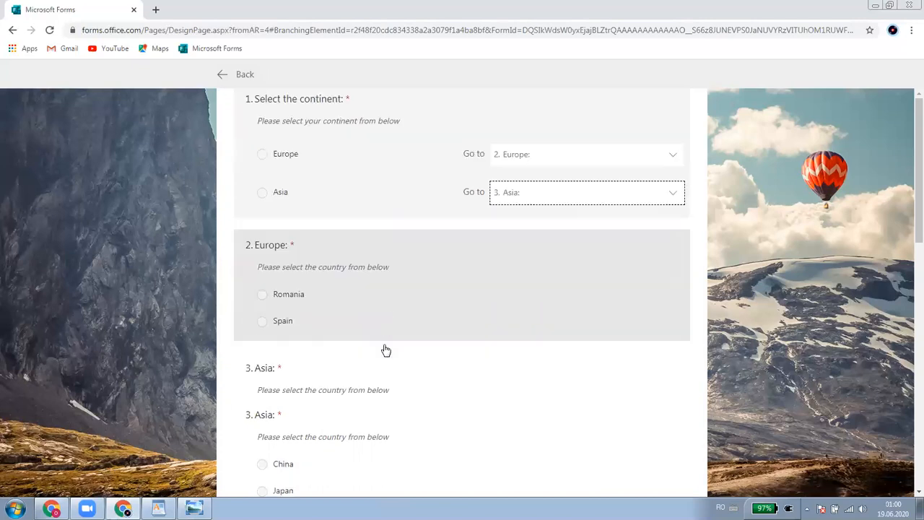
pyautogui.click(530, 249)
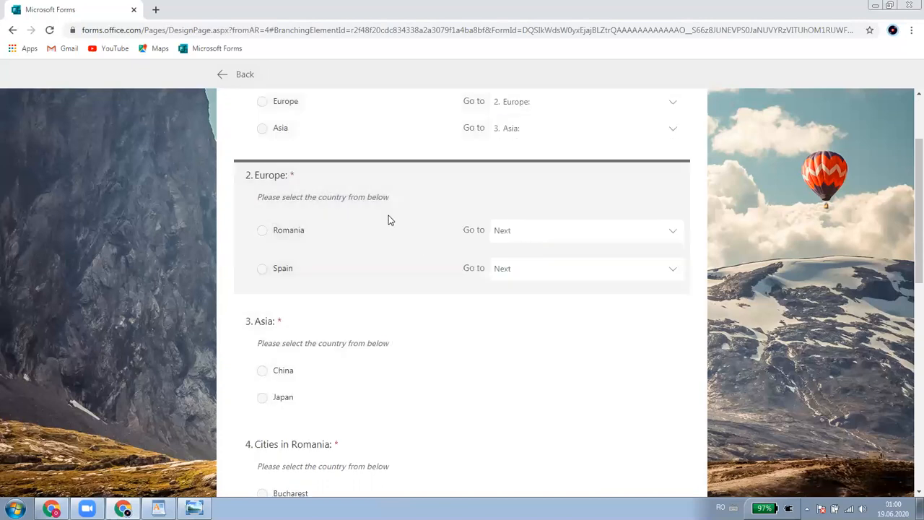
pyautogui.click(559, 239)
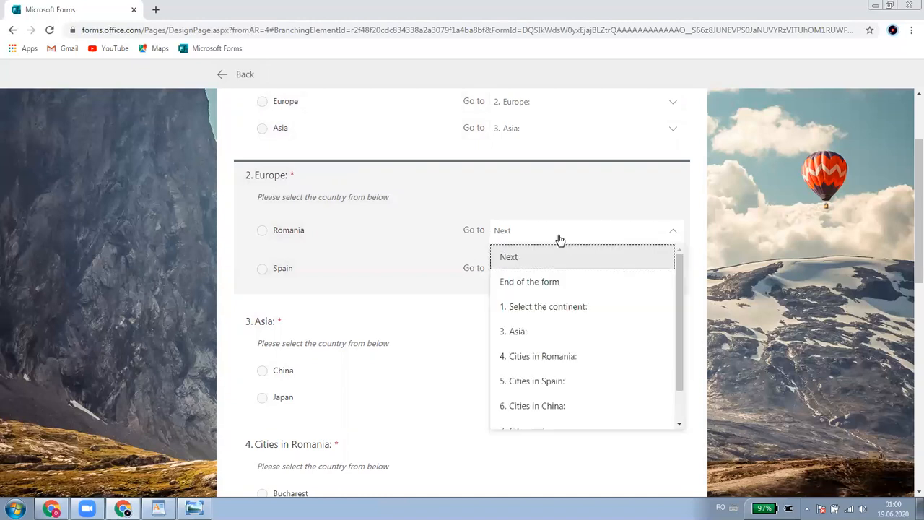
pyautogui.click(547, 355)
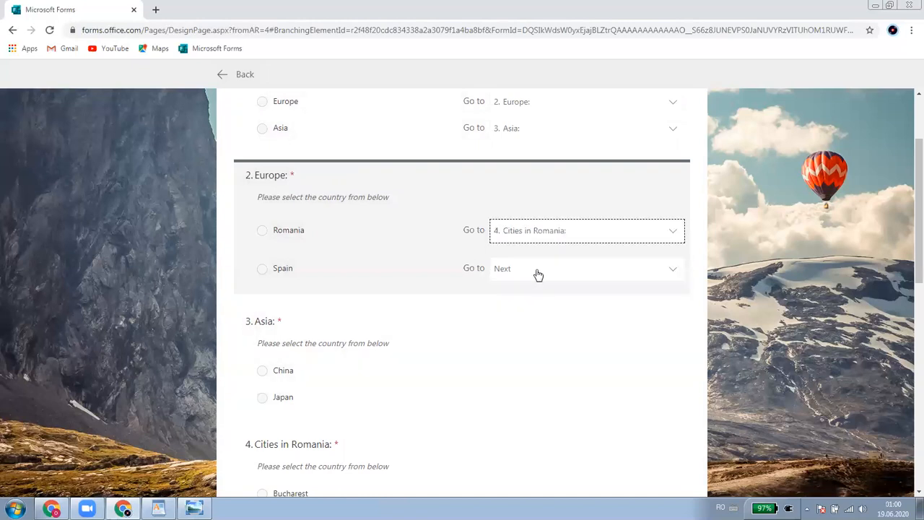
pyautogui.click(538, 277)
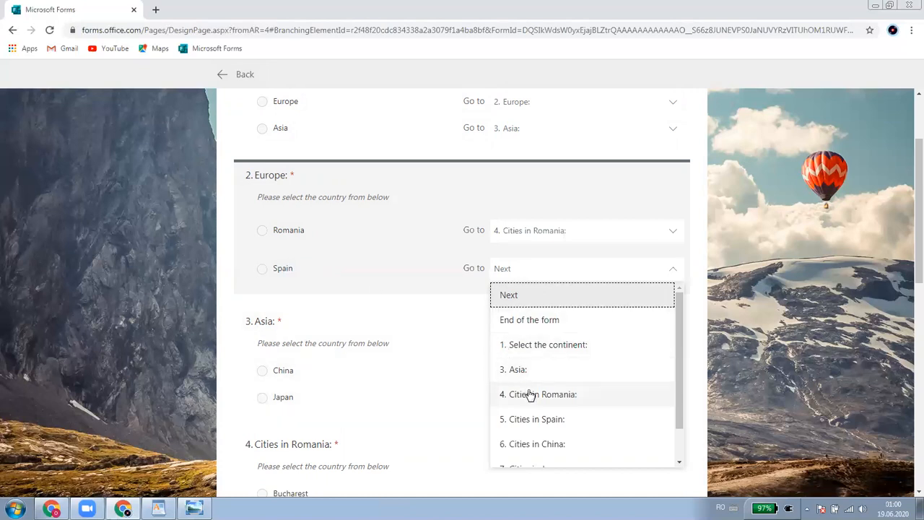
pyautogui.scroll(-3, 529, 393)
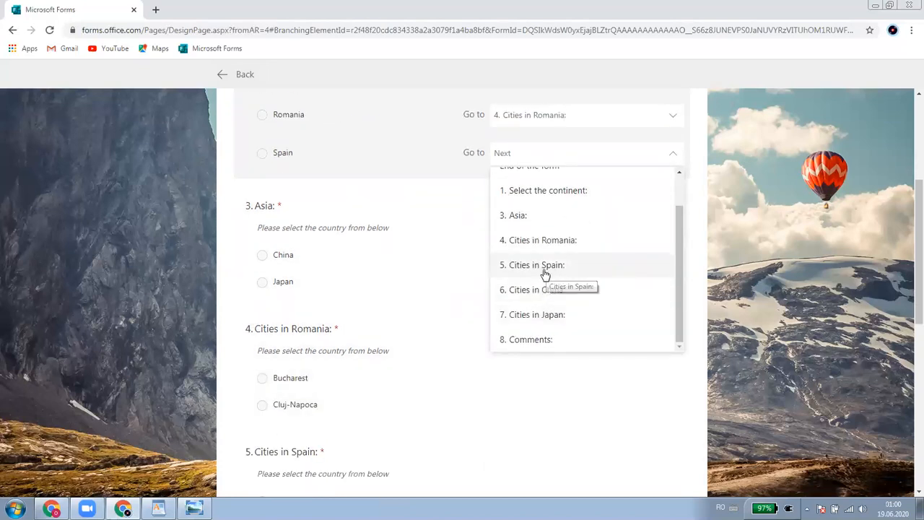
pyautogui.click(543, 265)
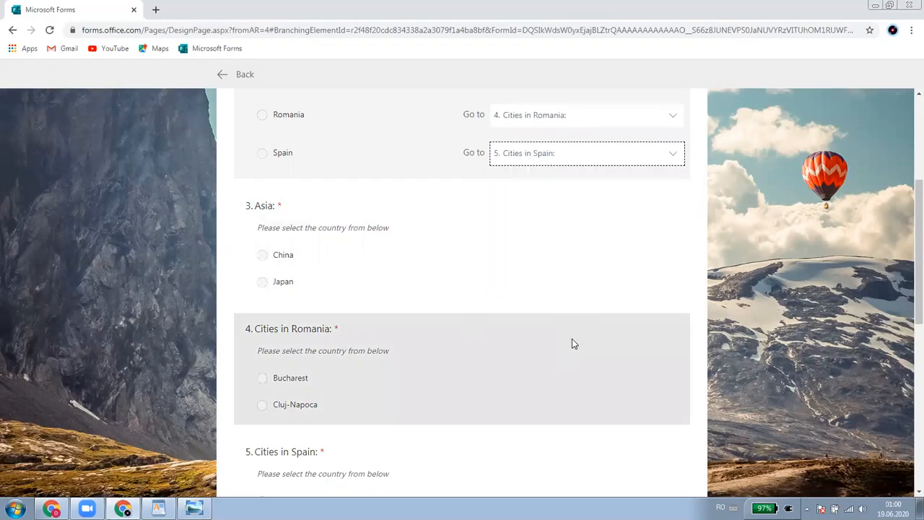
# Branch the "Asia:" question so that China goes to question 6 "Cities in China:" and Japan goes to question 7 "Cities in Japan:".
pyautogui.click(497, 260)
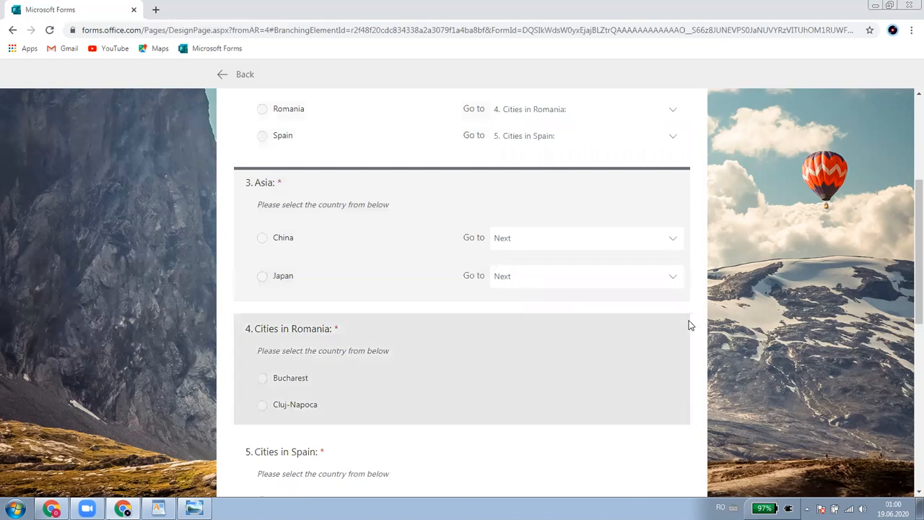
pyautogui.click(554, 244)
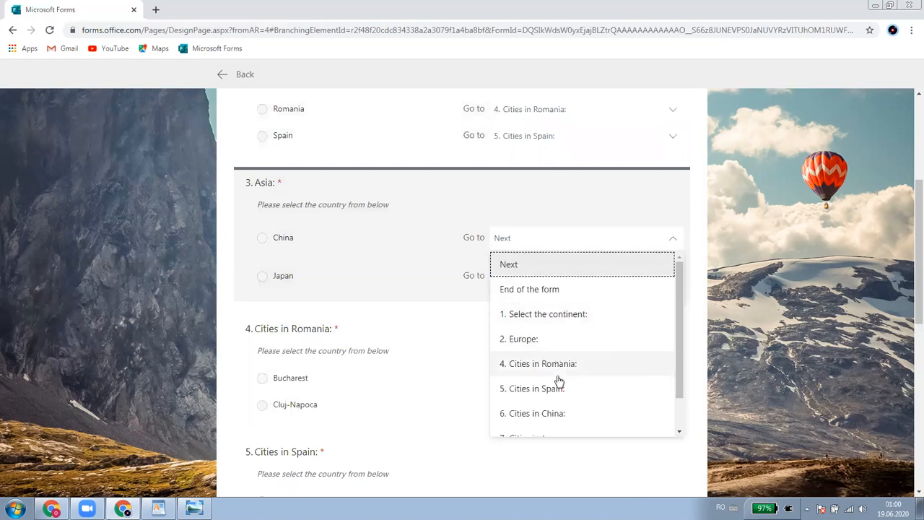
pyautogui.scroll(-3, 557, 382)
pyautogui.click(541, 322)
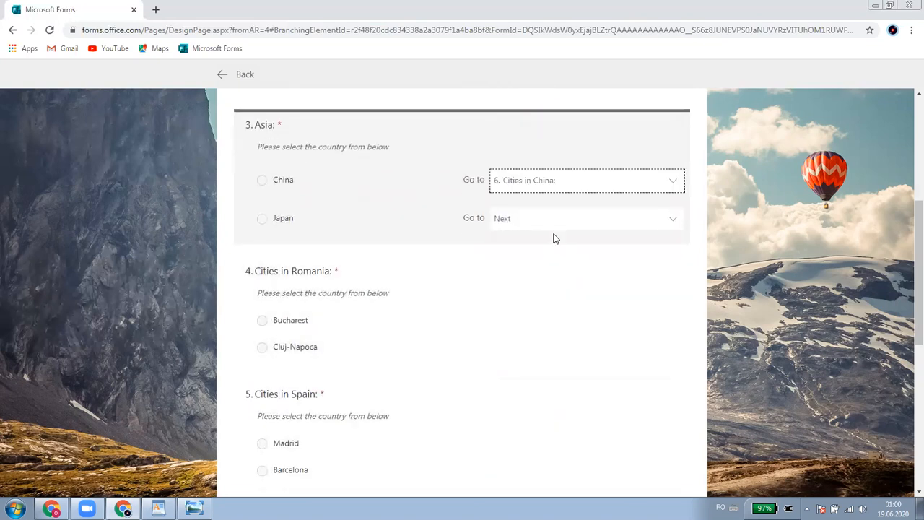
pyautogui.click(541, 221)
pyautogui.scroll(-3, 553, 392)
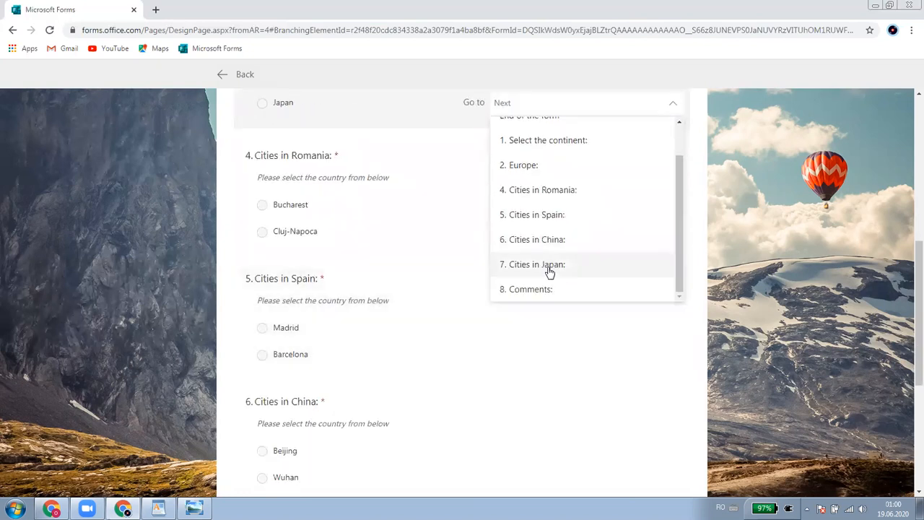
pyautogui.click(549, 267)
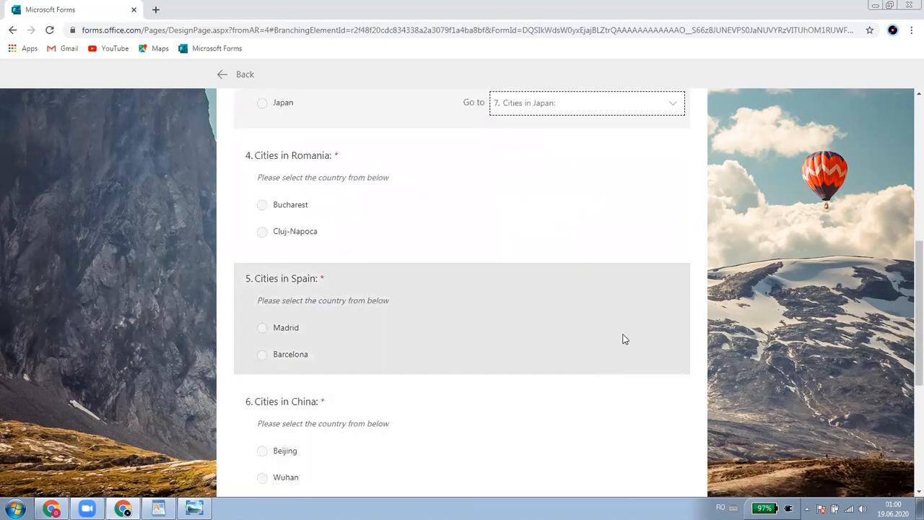
# Branch both answers of the "Cities in Romania:" question, Bucharest and Cluj-Napoca, to question 8 "Comments:".
pyautogui.click(524, 210)
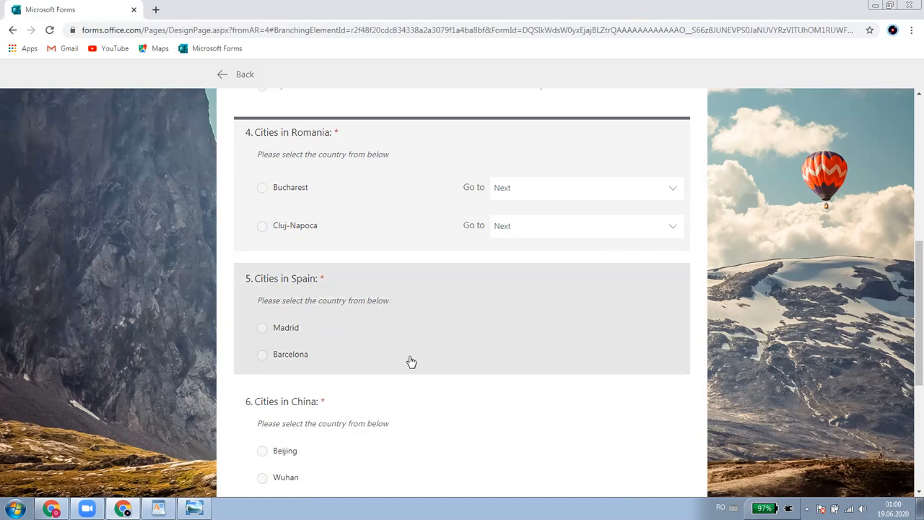
pyautogui.scroll(-4, 433, 386)
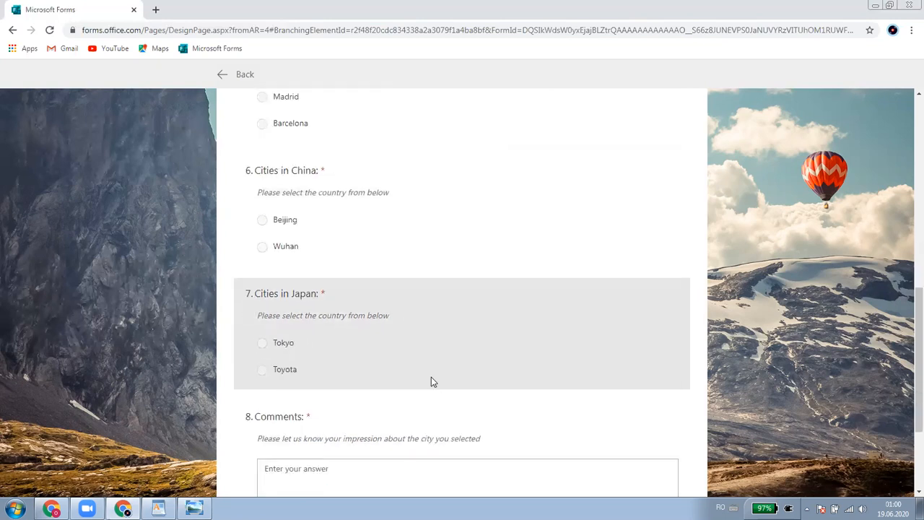
pyautogui.scroll(5, 438, 383)
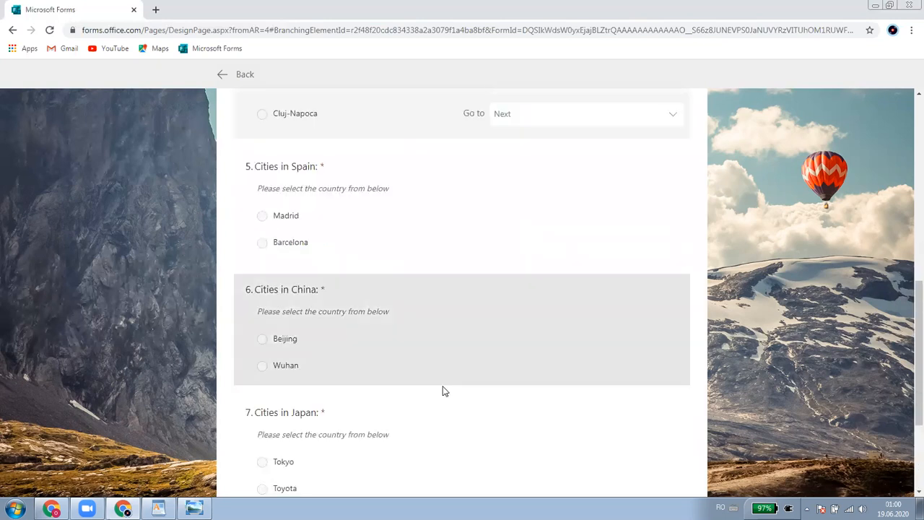
pyautogui.scroll(-1, 494, 372)
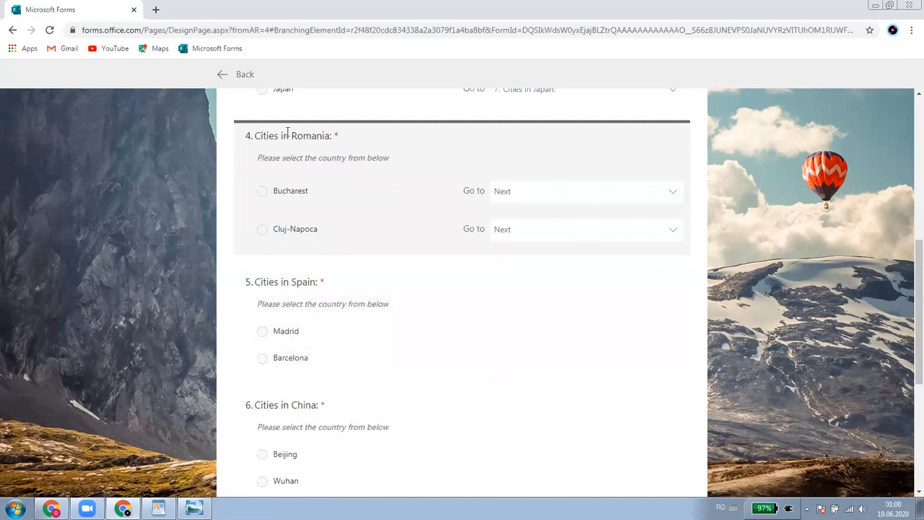
pyautogui.click(527, 193)
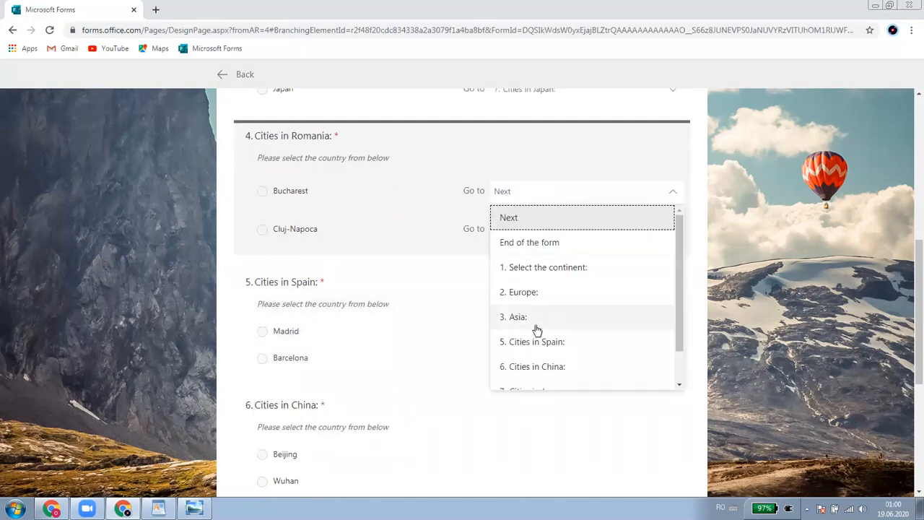
pyautogui.scroll(-5, 538, 317)
pyautogui.scroll(2, 534, 216)
pyautogui.click(537, 205)
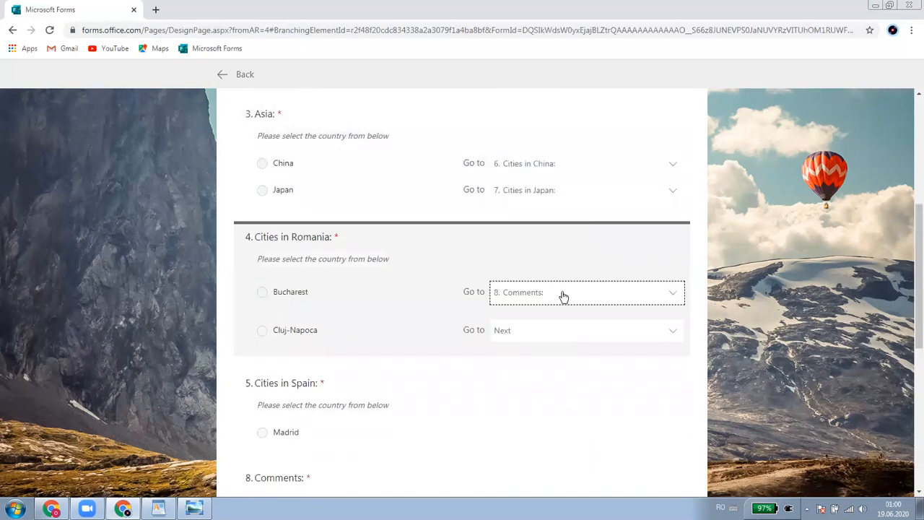
pyautogui.scroll(2, 563, 295)
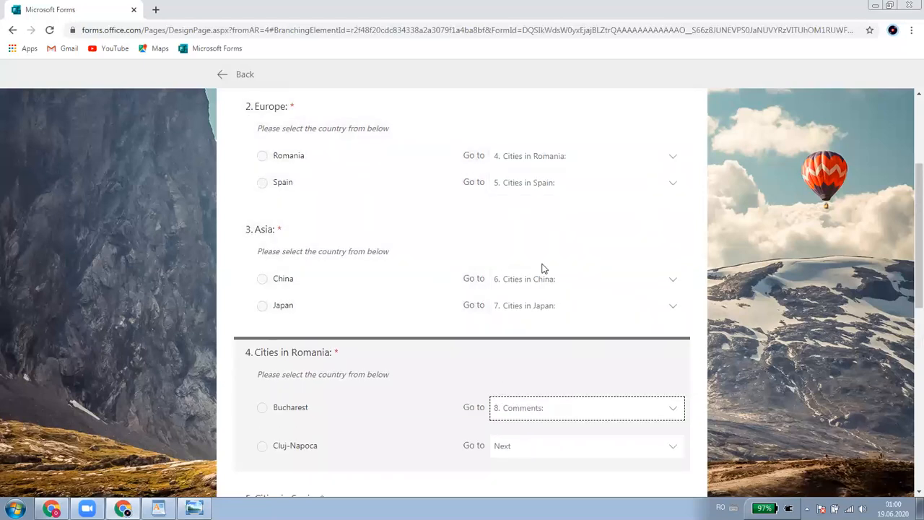
pyautogui.scroll(-1, 561, 327)
pyautogui.click(553, 330)
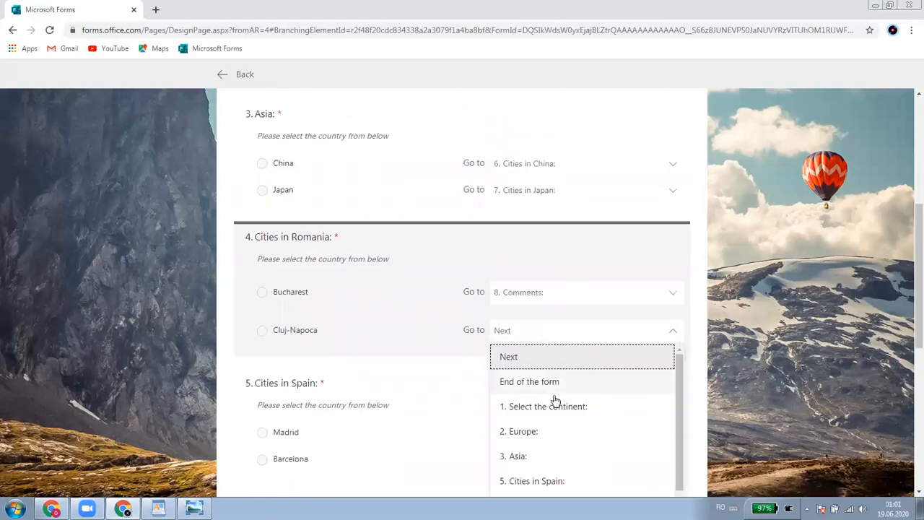
pyautogui.scroll(-3, 559, 375)
pyautogui.click(544, 286)
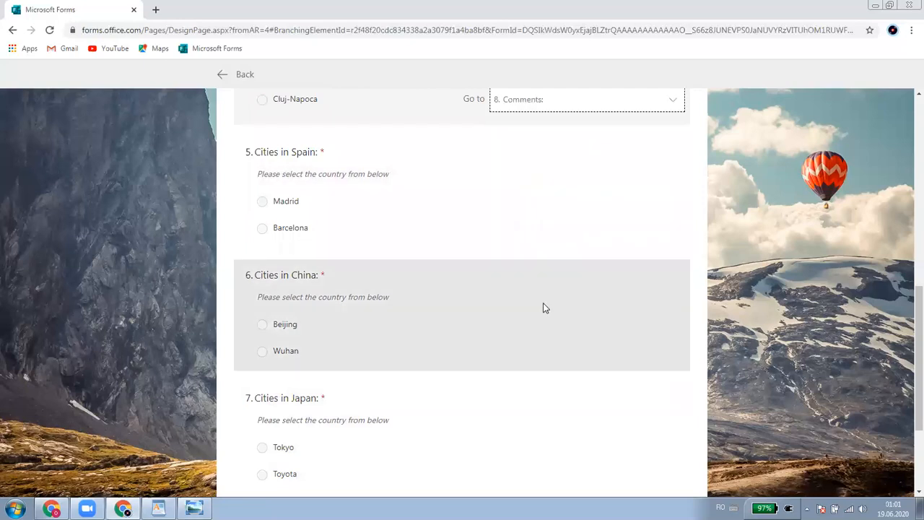
# Branch both answers of the "Cities in Spain:" question, Madrid and Barcelona, to question 8 "Comments:".
pyautogui.click(559, 231)
pyautogui.click(554, 183)
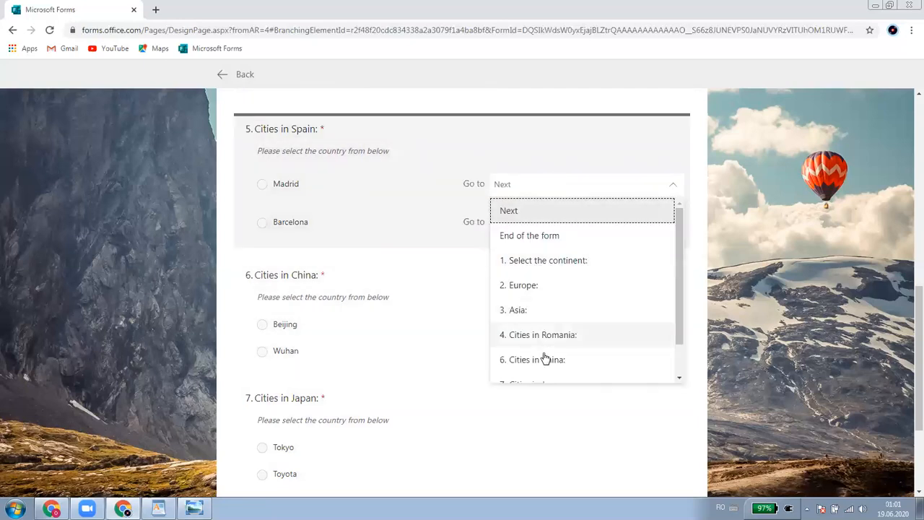
pyautogui.scroll(-3, 547, 351)
pyautogui.click(535, 257)
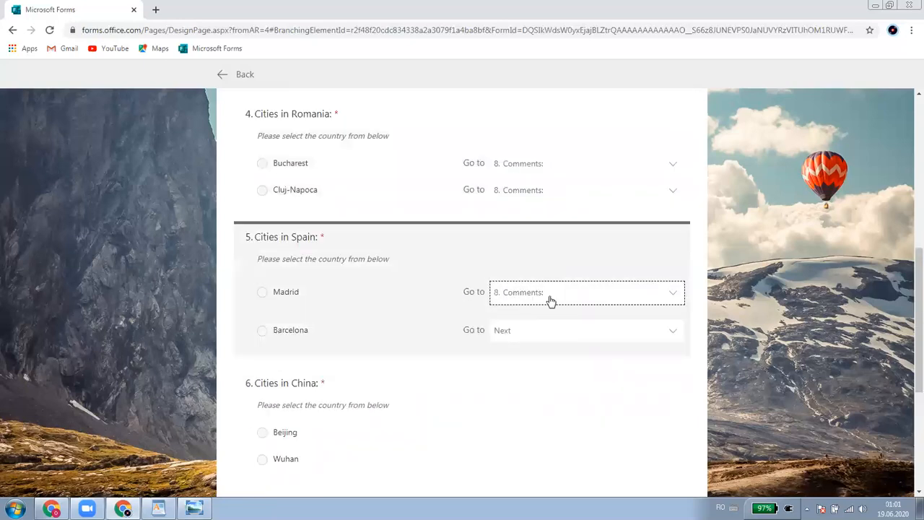
pyautogui.click(553, 340)
pyautogui.scroll(-3, 555, 373)
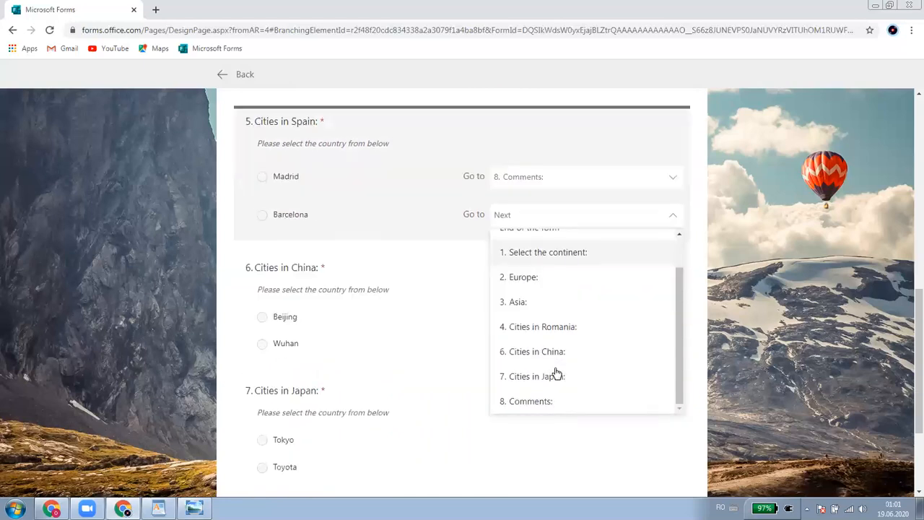
pyautogui.click(547, 401)
# Branch both answers of the "Cities in China:" question, Beijing and Wuhan, to question 8 "Comments:".
pyautogui.click(555, 351)
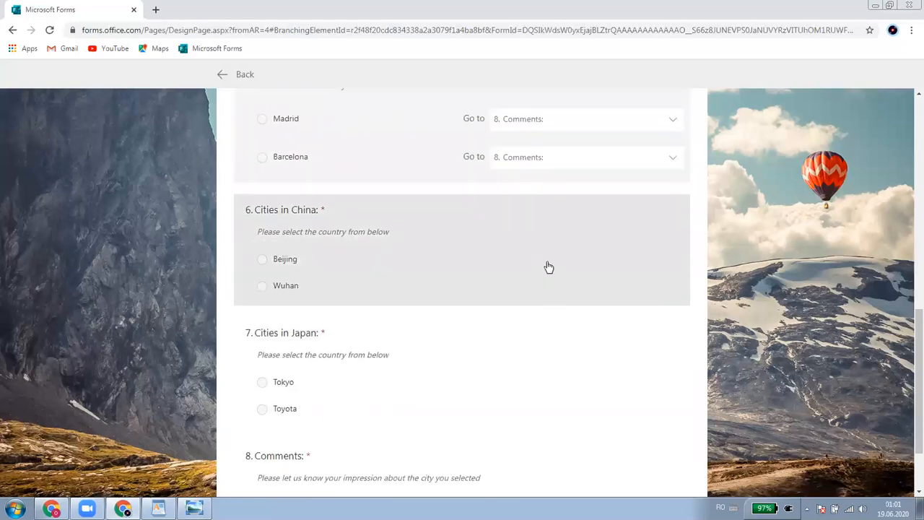
pyautogui.click(546, 247)
pyautogui.scroll(-3, 547, 373)
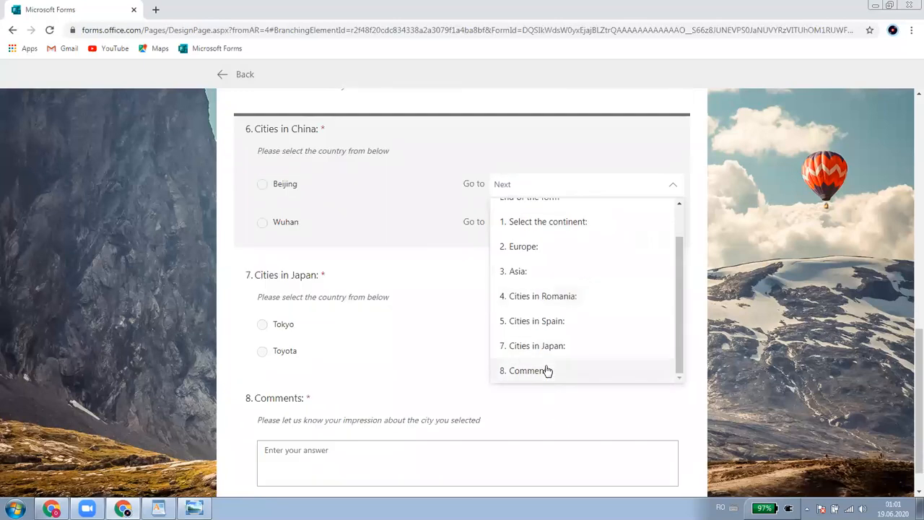
pyautogui.click(547, 373)
pyautogui.click(544, 230)
pyautogui.scroll(-3, 535, 373)
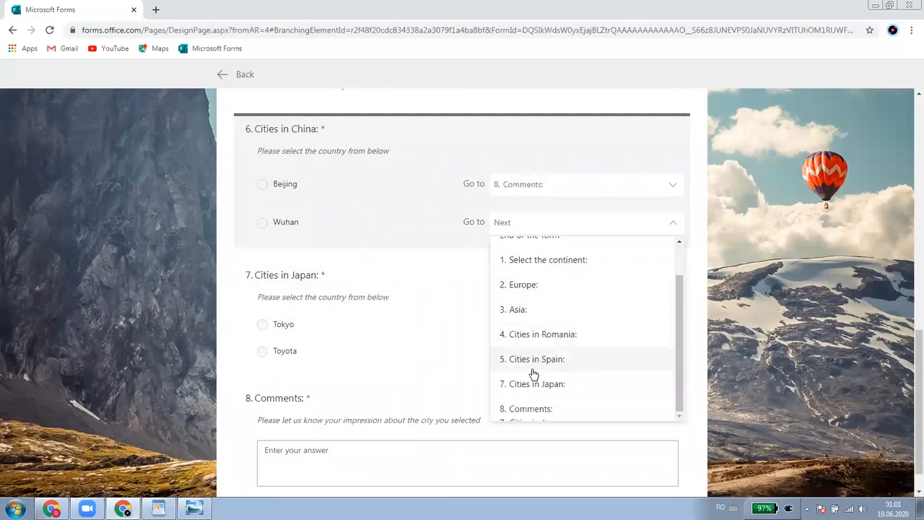
pyautogui.click(538, 374)
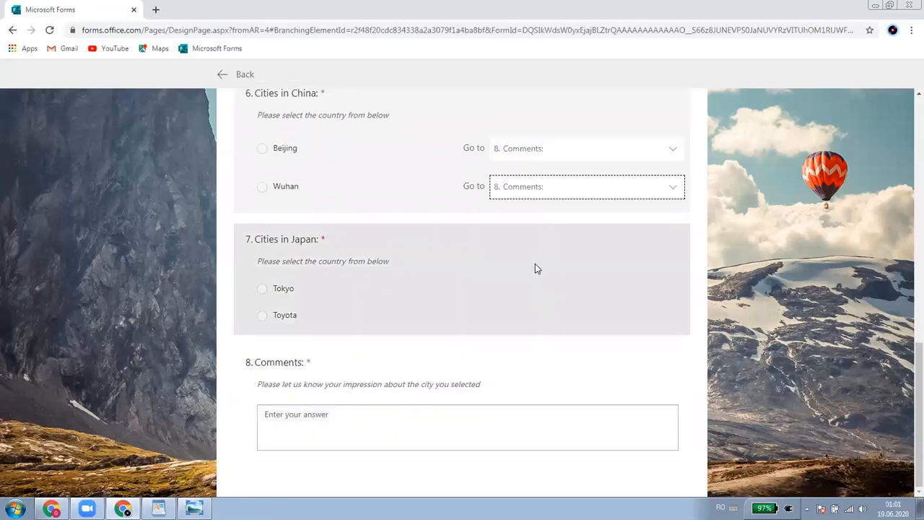
# Branch both answers of the "Cities in Japan:" question, Tokyo and Toyota, to question 8 "Comments:".
pyautogui.click(535, 264)
pyautogui.click(568, 283)
pyautogui.scroll(-3, 557, 374)
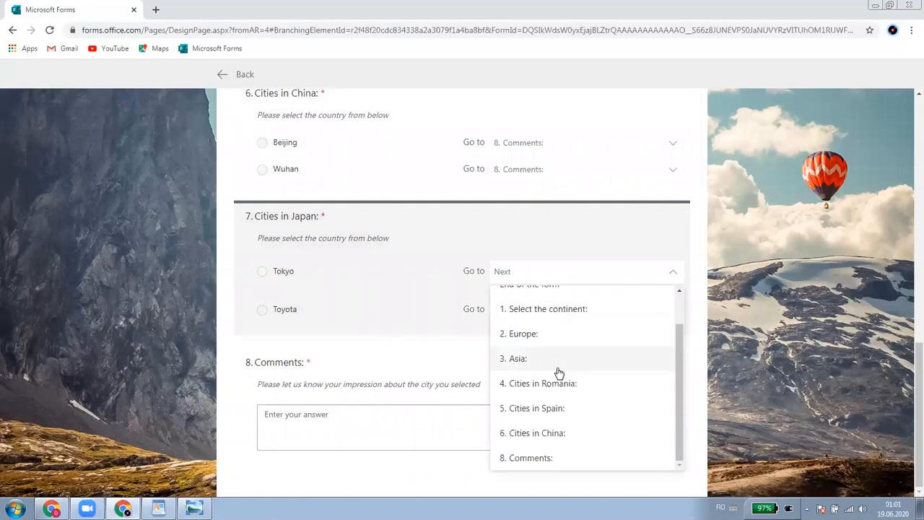
pyautogui.click(541, 458)
pyautogui.click(535, 313)
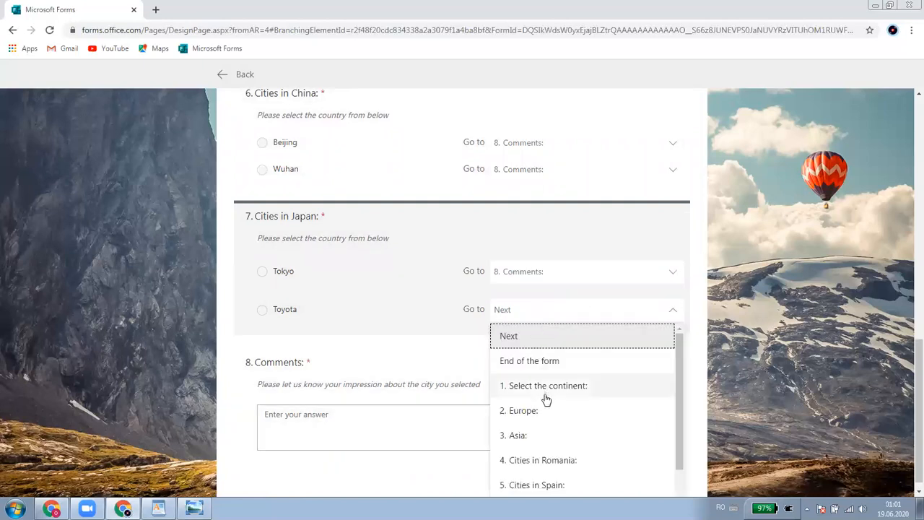
pyautogui.scroll(-3, 548, 433)
pyautogui.click(537, 485)
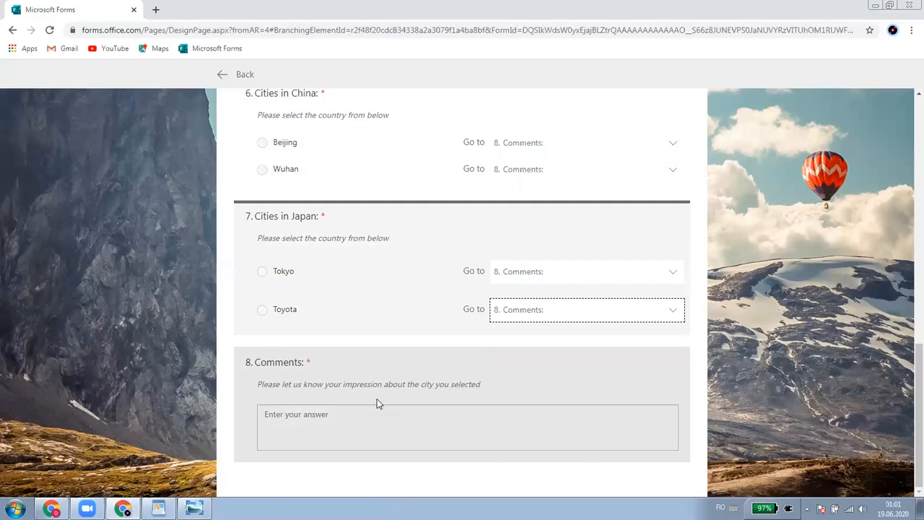
# Open the branching destination of the "Comments:" question and choose Next.
pyautogui.click(382, 377)
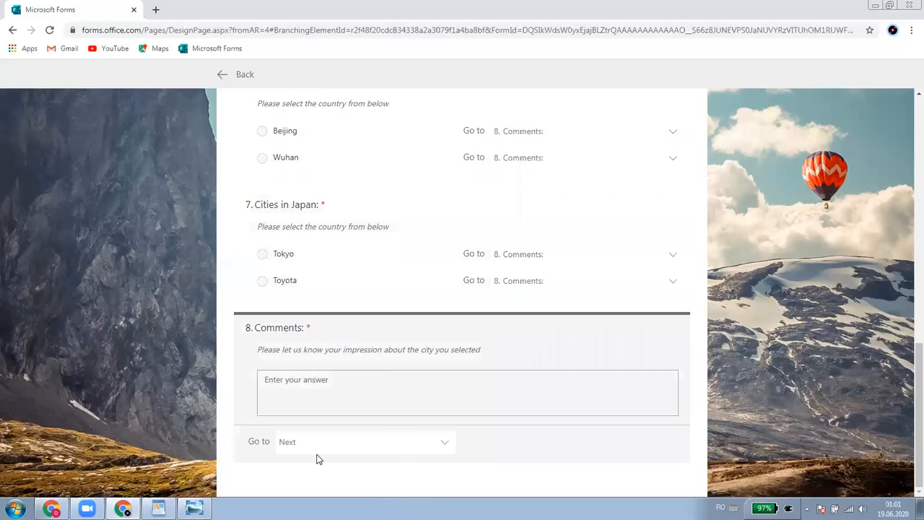
pyautogui.click(409, 447)
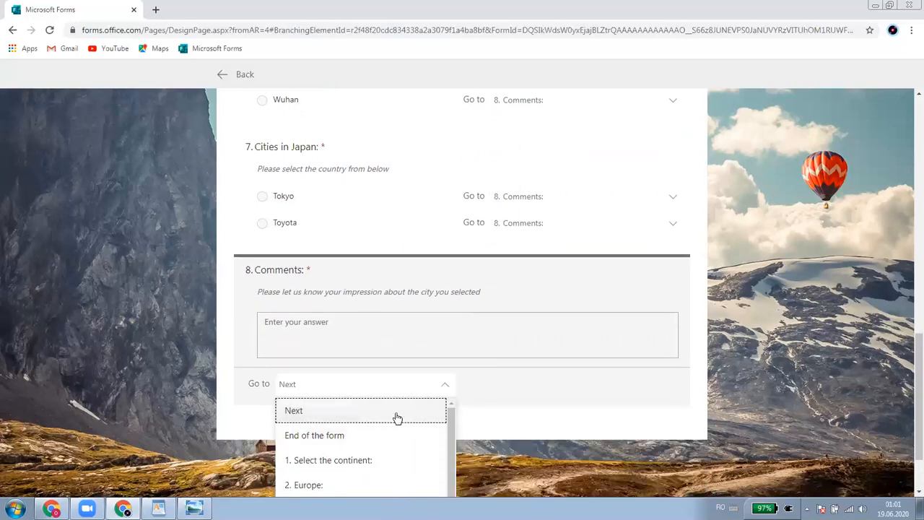
pyautogui.click(384, 413)
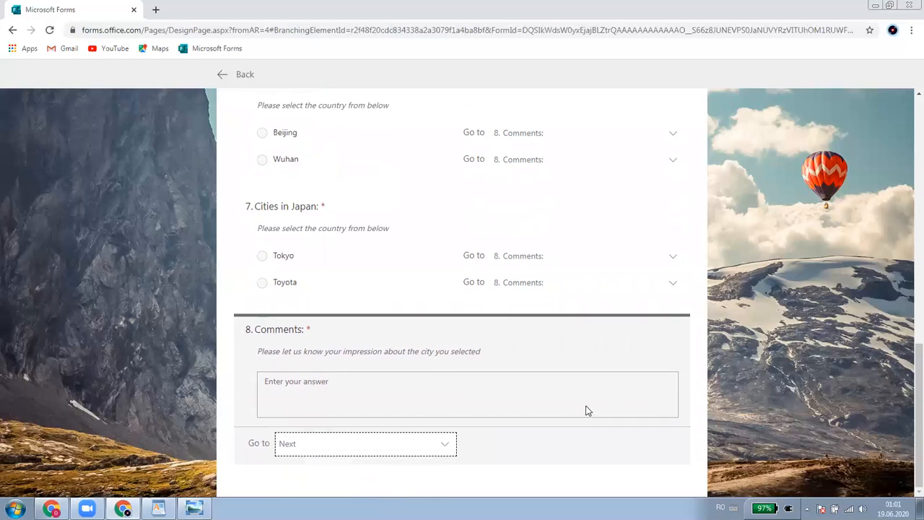
pyautogui.scroll(1, 400, 237)
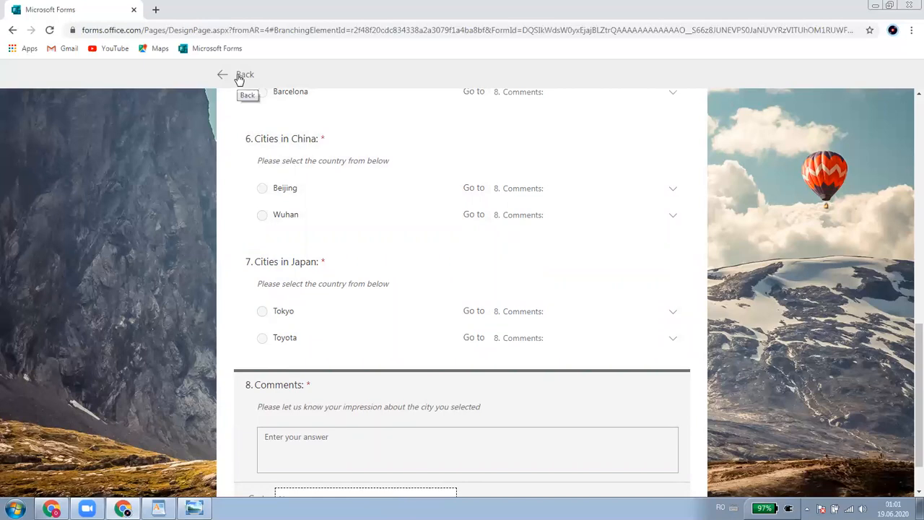
# Leave the branching options and open a preview of the form.
pyautogui.click(240, 77)
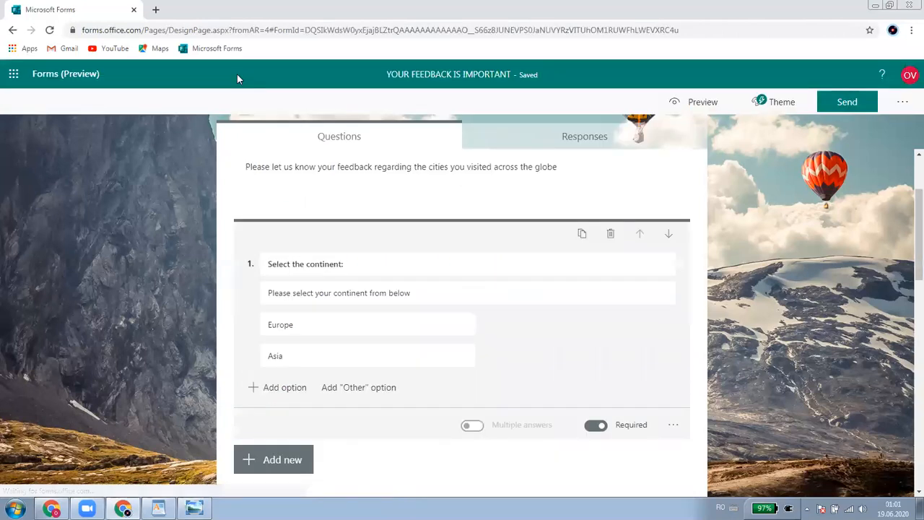
pyautogui.click(699, 101)
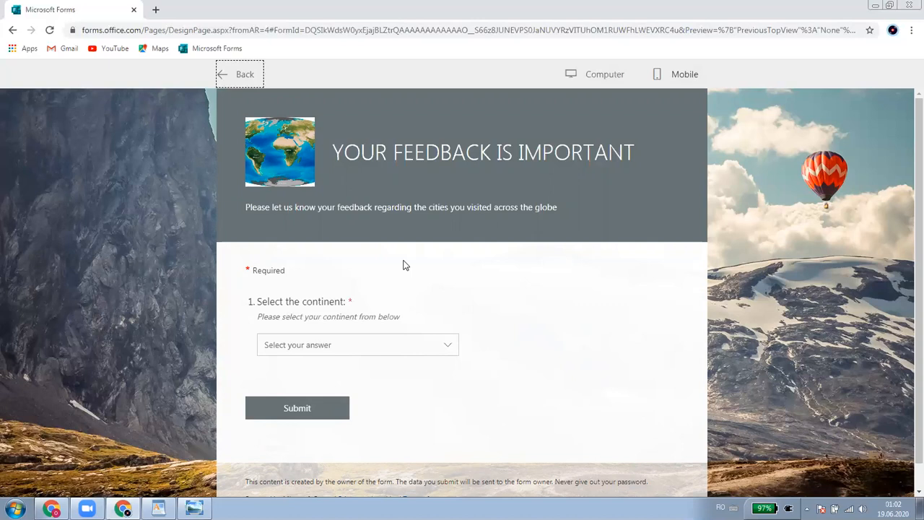
pyautogui.scroll(-1, 405, 266)
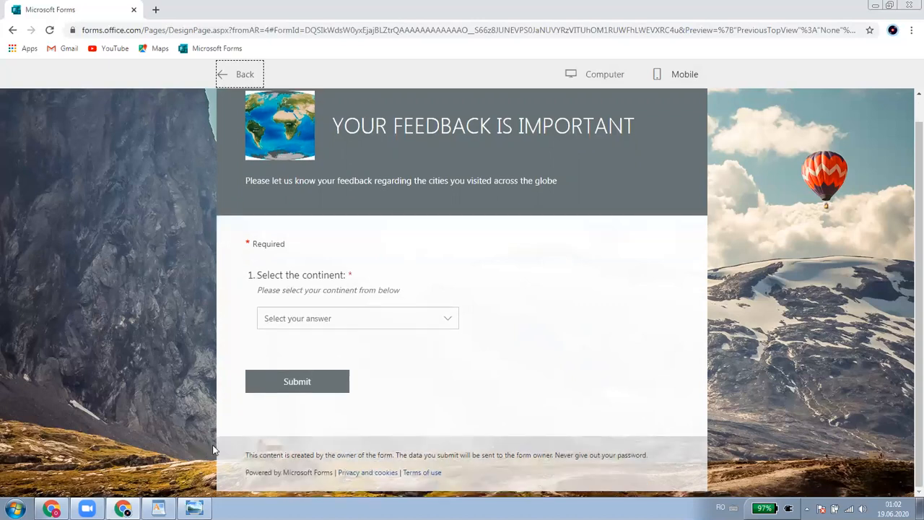
# Answer the previewed form with continent Europe, country Romania and city Bucharest.
pyautogui.click(315, 326)
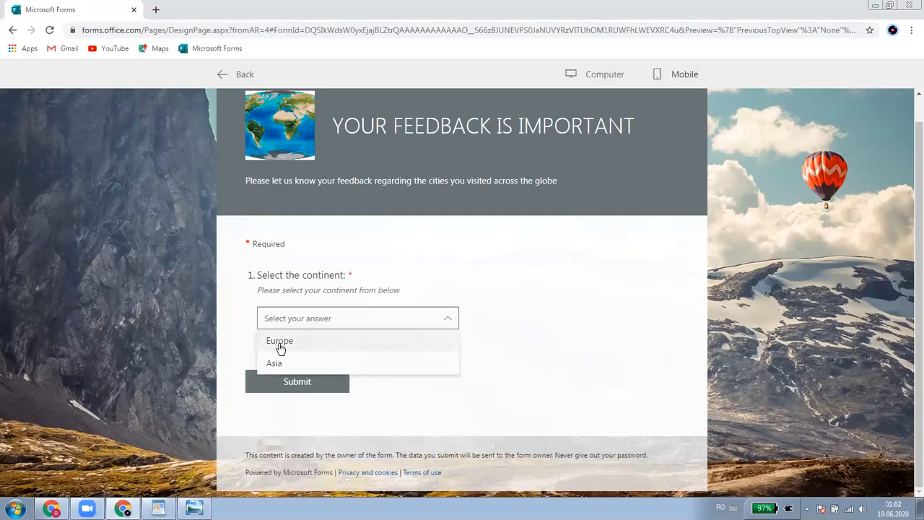
pyautogui.click(279, 344)
pyautogui.scroll(-1, 404, 408)
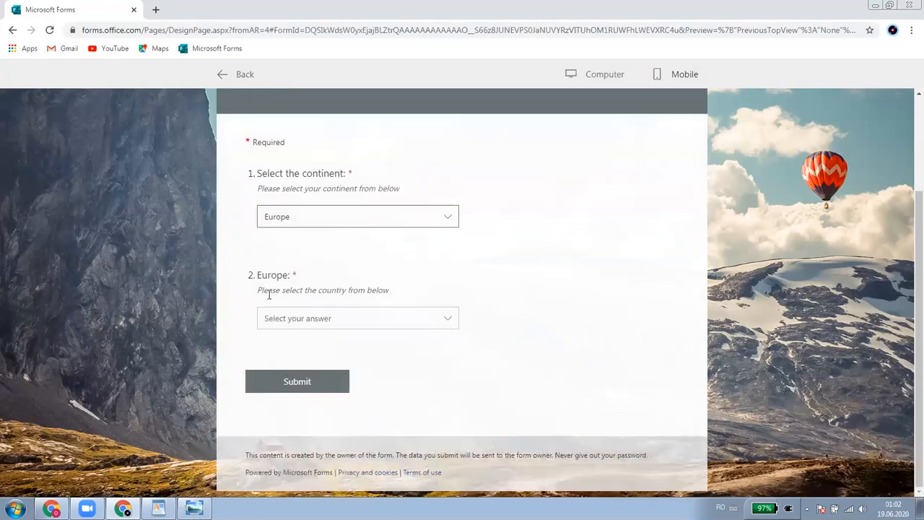
pyautogui.click(289, 326)
pyautogui.click(288, 339)
pyautogui.scroll(-1, 298, 338)
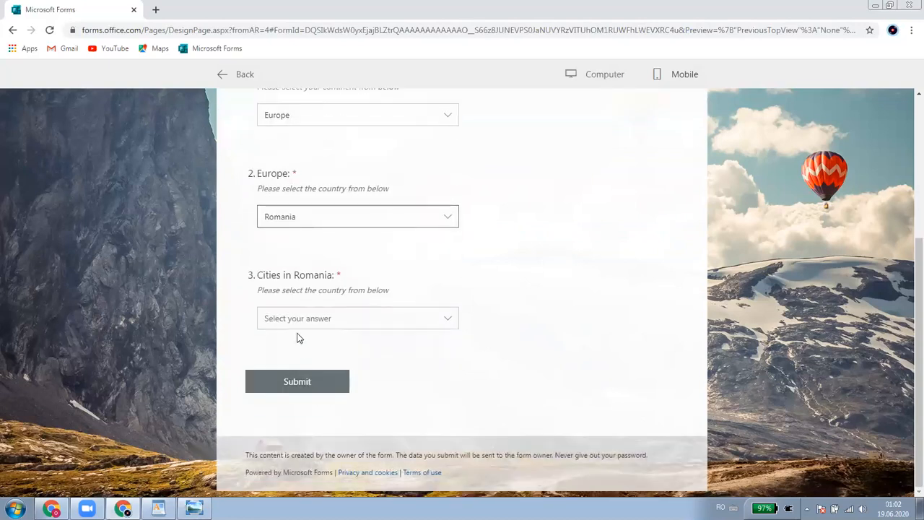
pyautogui.click(294, 321)
pyautogui.click(303, 344)
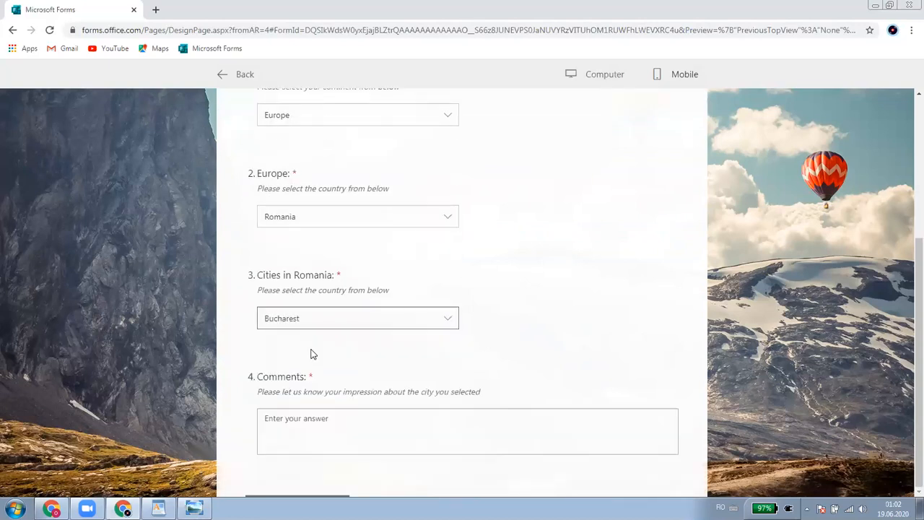
# Enter "it is a nice city" as the answer to the "Comments:" question and submit the response.
pyautogui.click(305, 424)
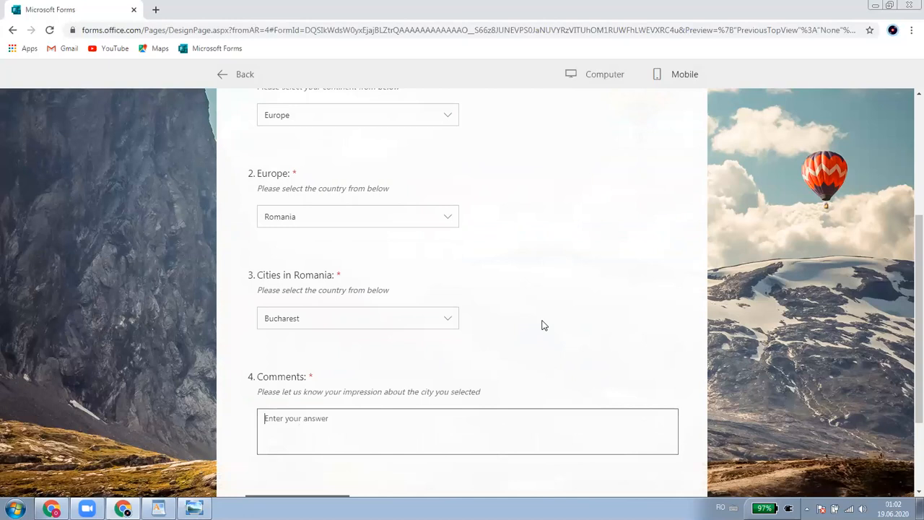
pyautogui.scroll(2, 483, 343)
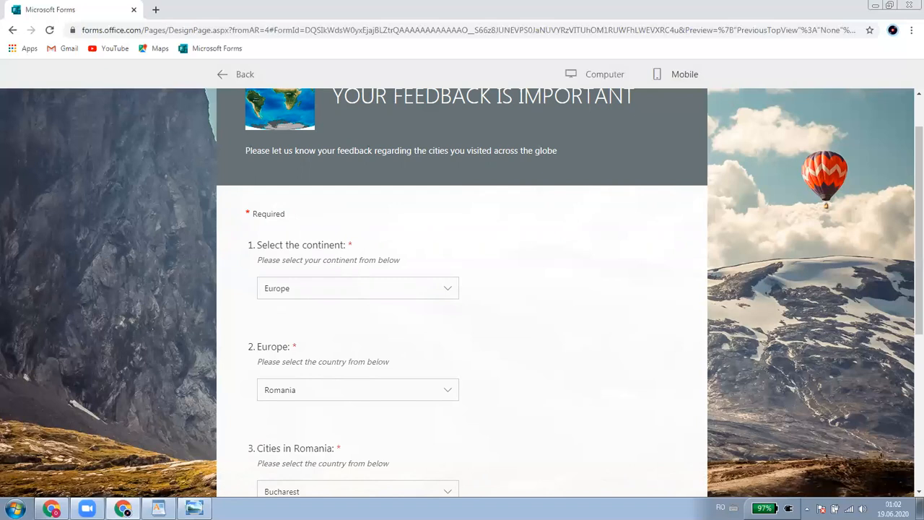
pyautogui.scroll(-4, 371, 383)
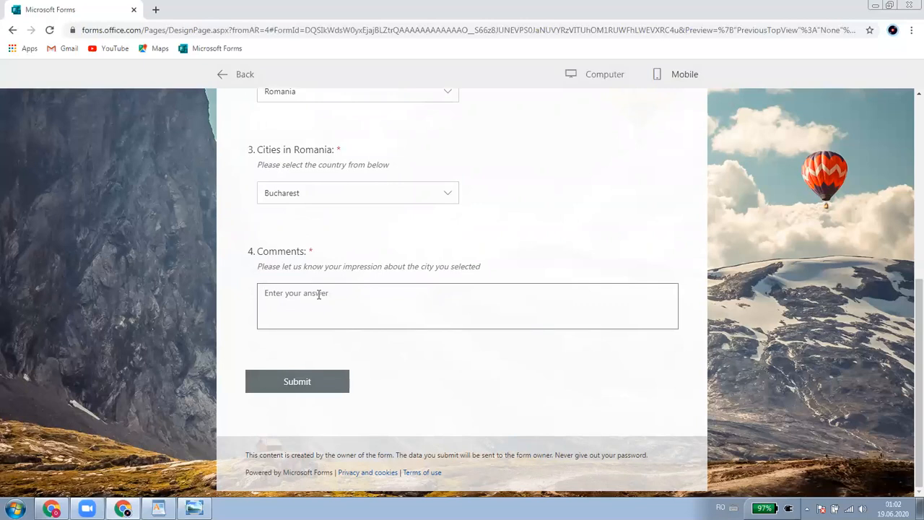
pyautogui.write('It')
pyautogui.click(320, 391)
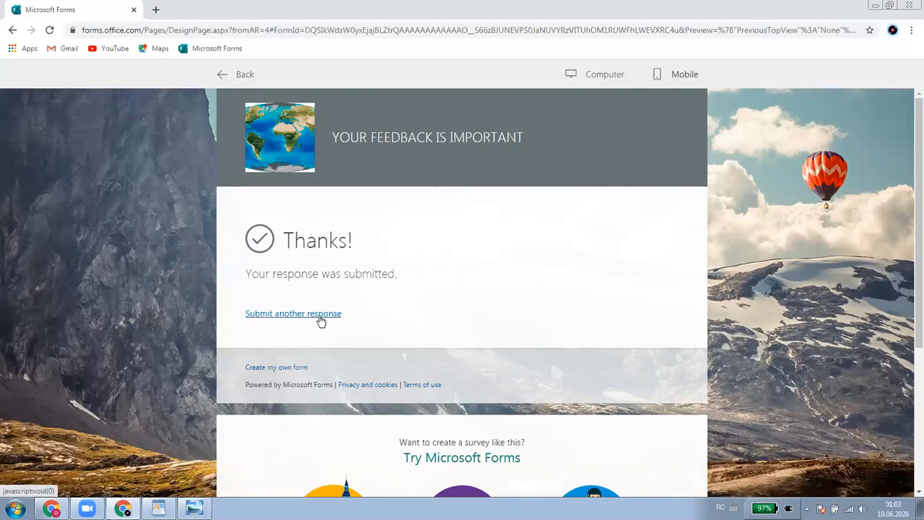
# Return to the form editor and review the response summary and charts for all questions.
pyautogui.click(236, 78)
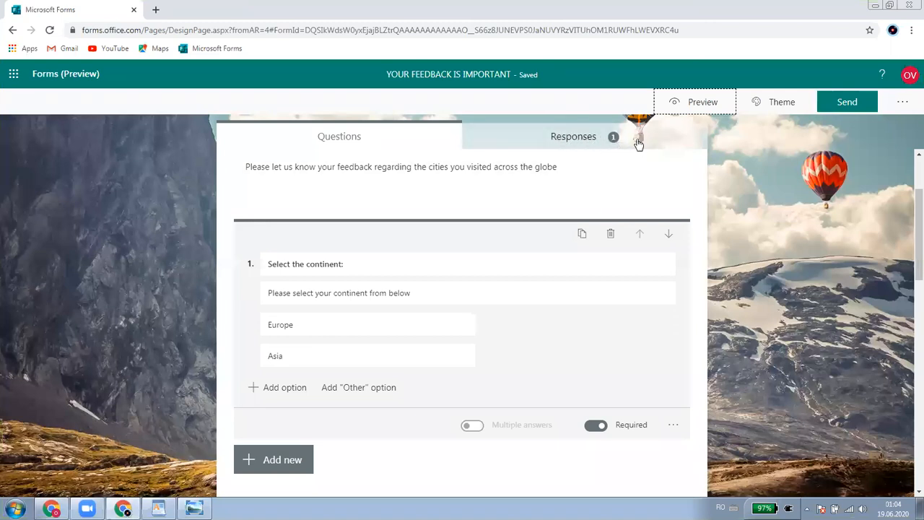
pyautogui.click(565, 138)
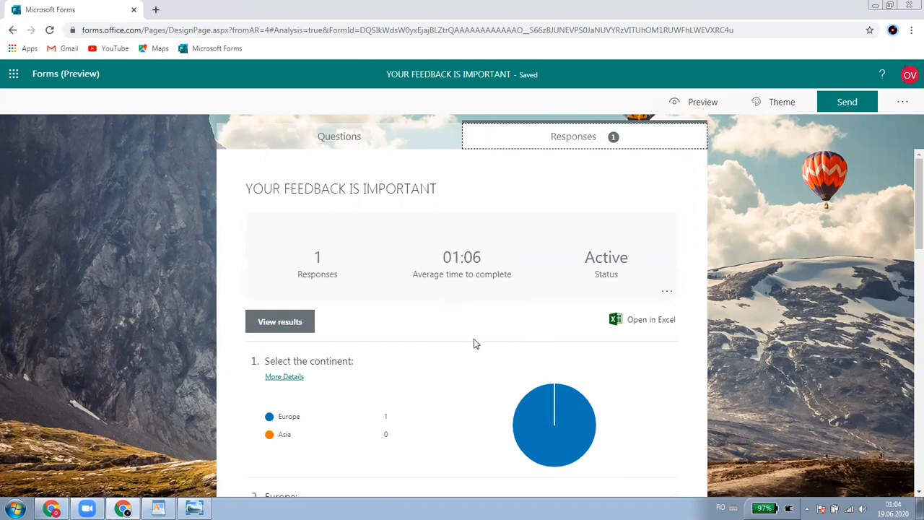
pyautogui.scroll(-7, 423, 327)
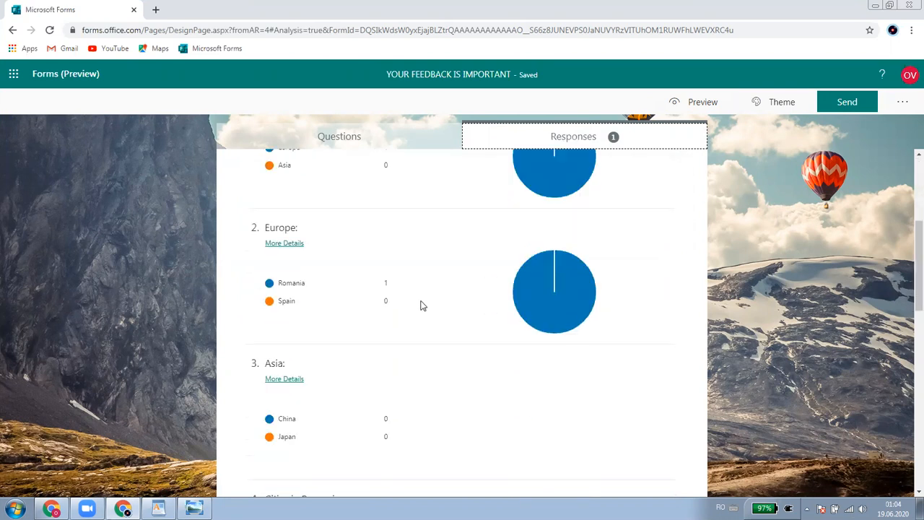
pyautogui.scroll(-5, 413, 323)
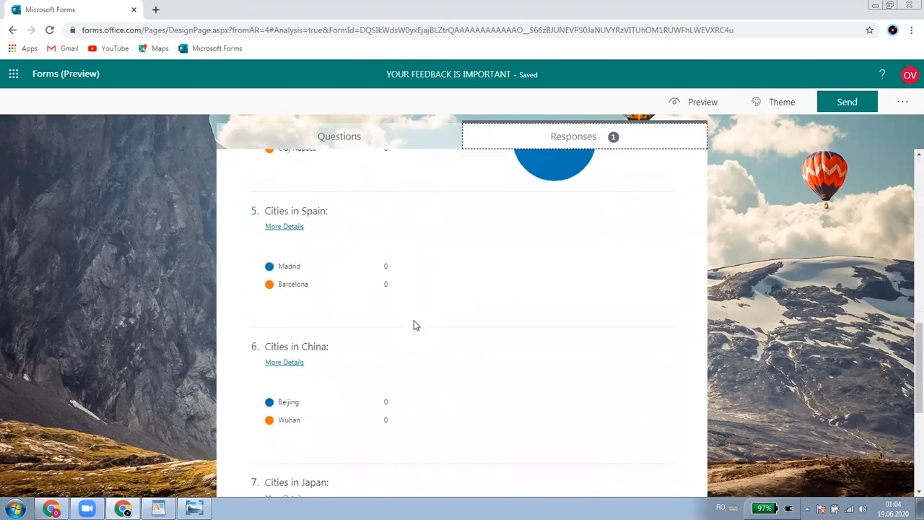
pyautogui.scroll(8, 442, 347)
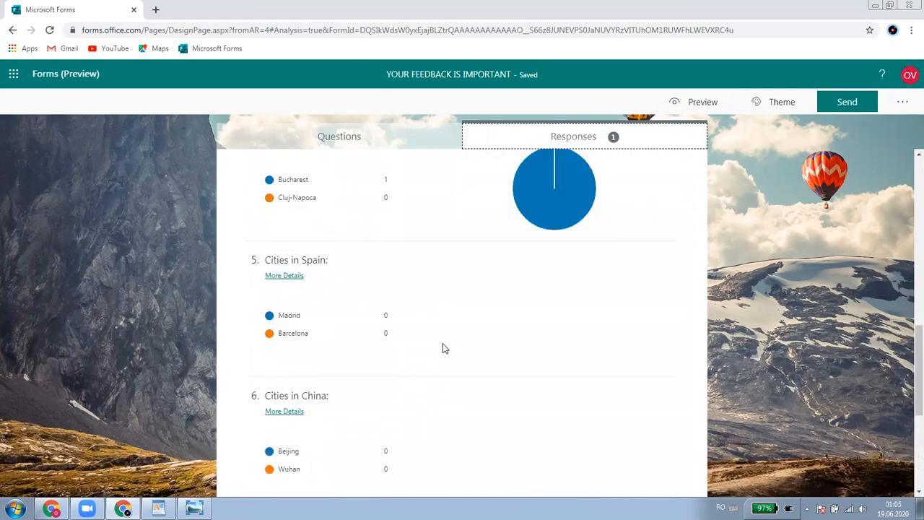
pyautogui.scroll(3, 441, 348)
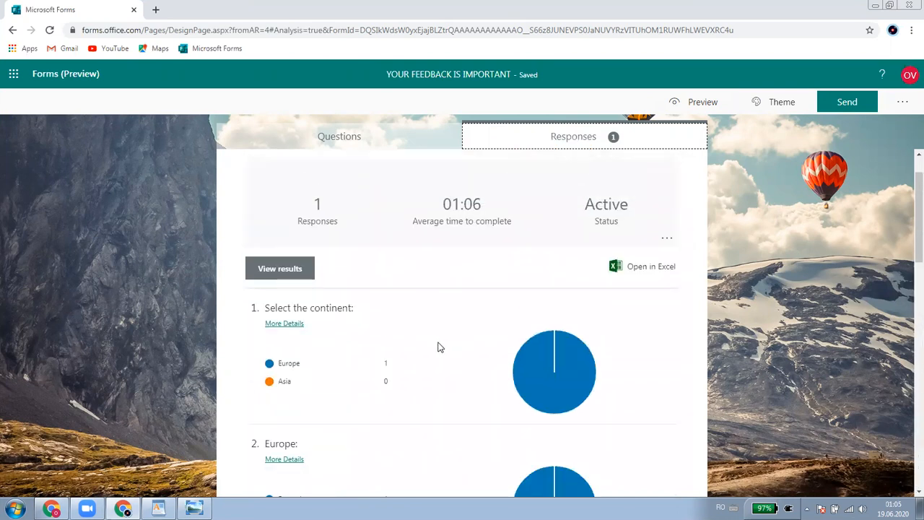
# Export the form responses to an Excel workbook, open the downloaded file and maximize its window.
pyautogui.click(653, 267)
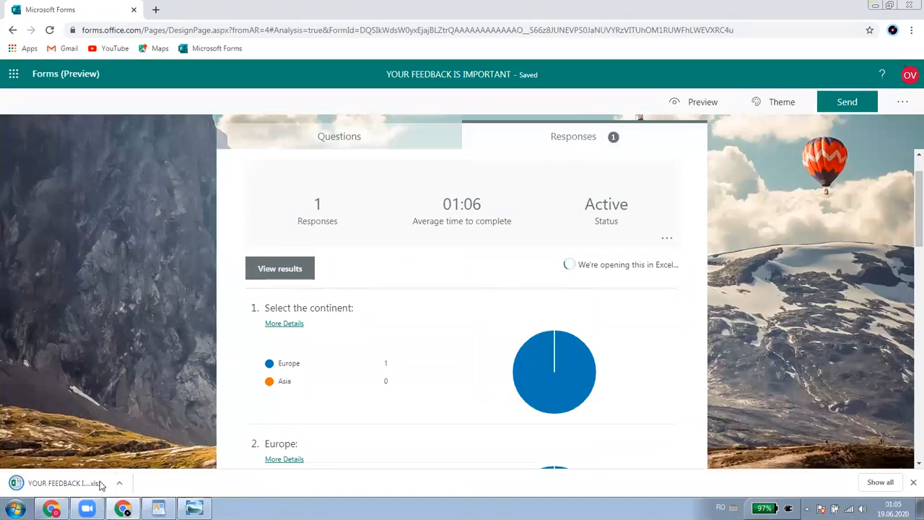
pyautogui.moveTo(68, 500)
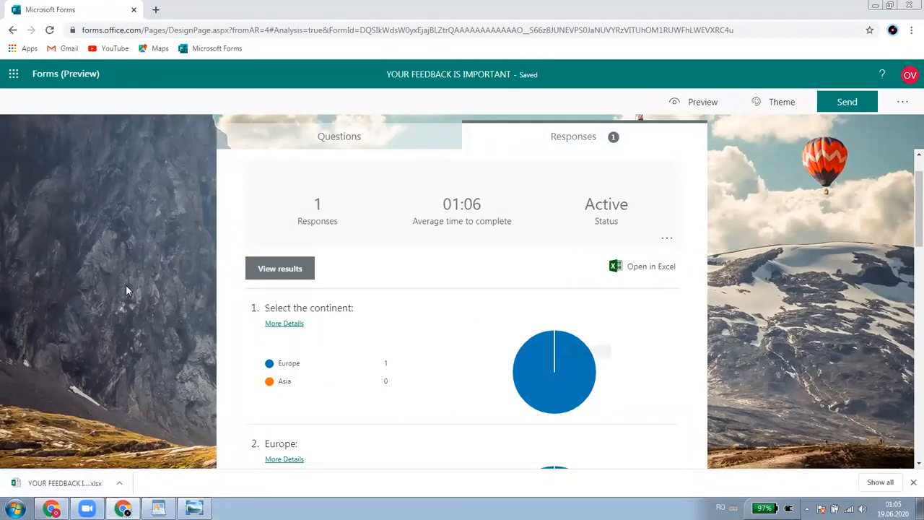
pyautogui.click(62, 484)
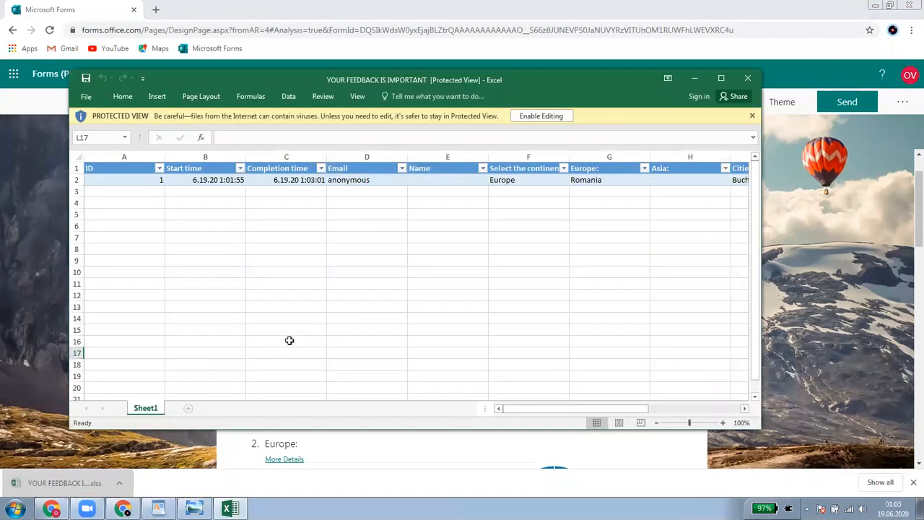
pyautogui.click(719, 78)
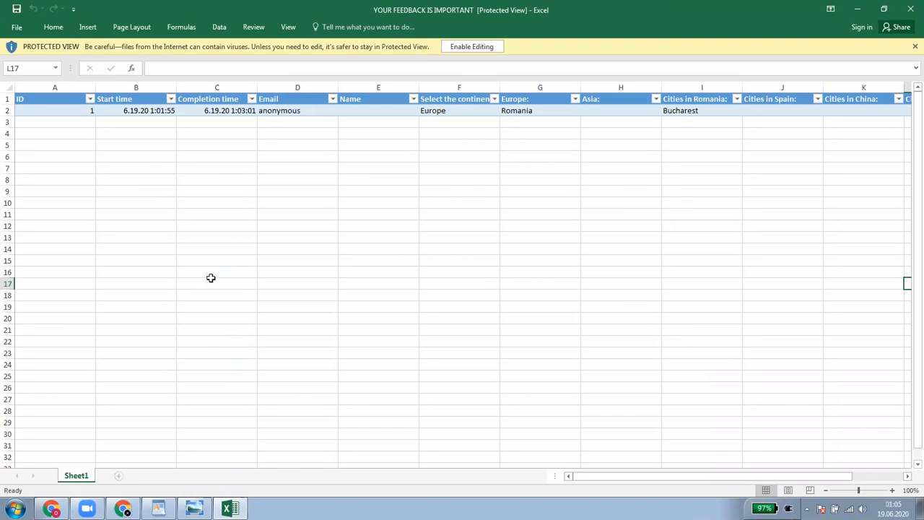
# Examine the exported response row through to the "Comments:" answer in M2, and minimize the workbook to return to the form.
pyautogui.click(414, 158)
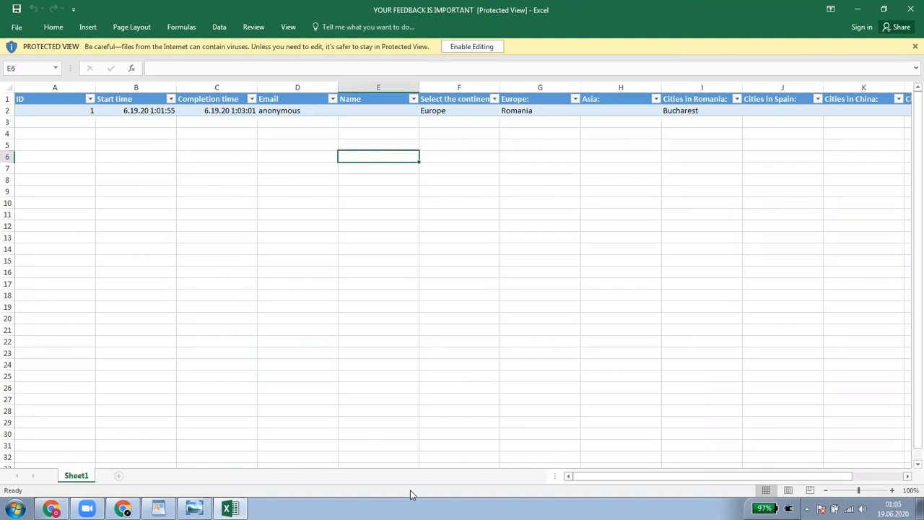
pyautogui.moveTo(607, 476); pyautogui.dragTo(718, 474)
pyautogui.click(852, 110)
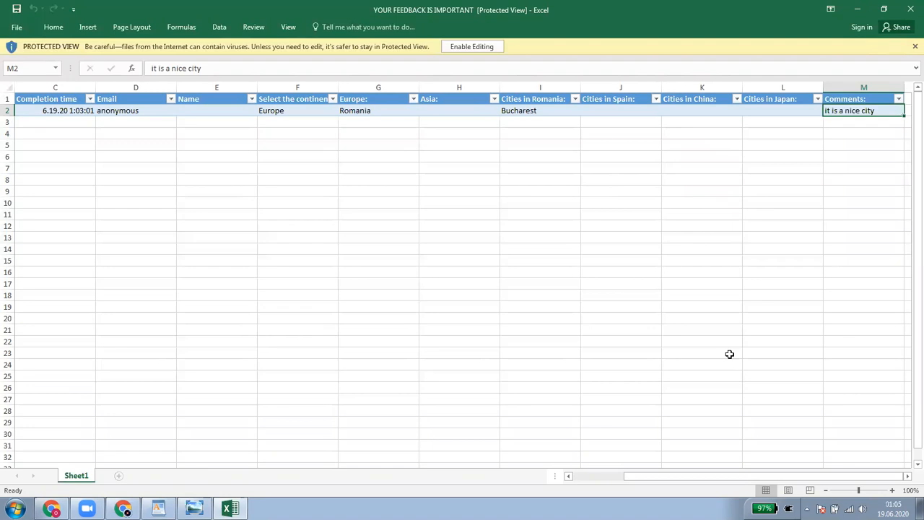
pyautogui.click(858, 10)
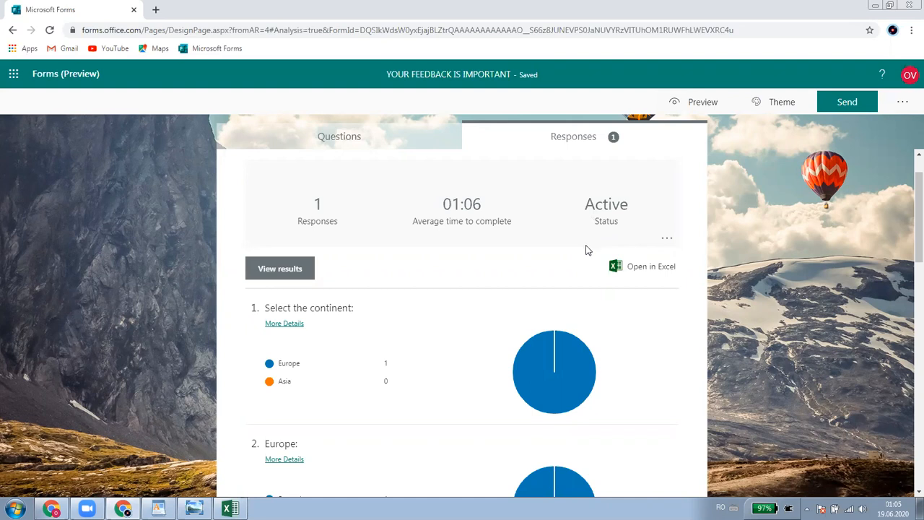
# Copy the form's sharing link that lets anyone respond, and close the sending options.
pyautogui.click(841, 105)
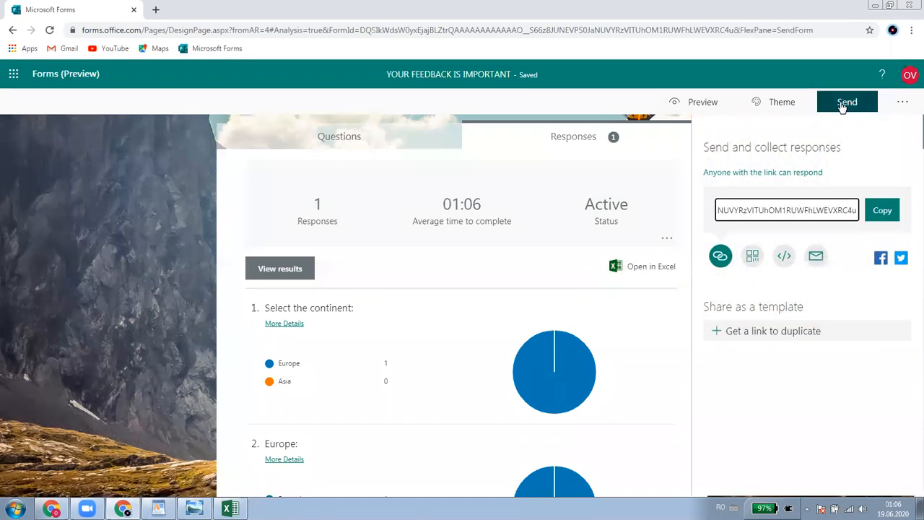
pyautogui.click(885, 212)
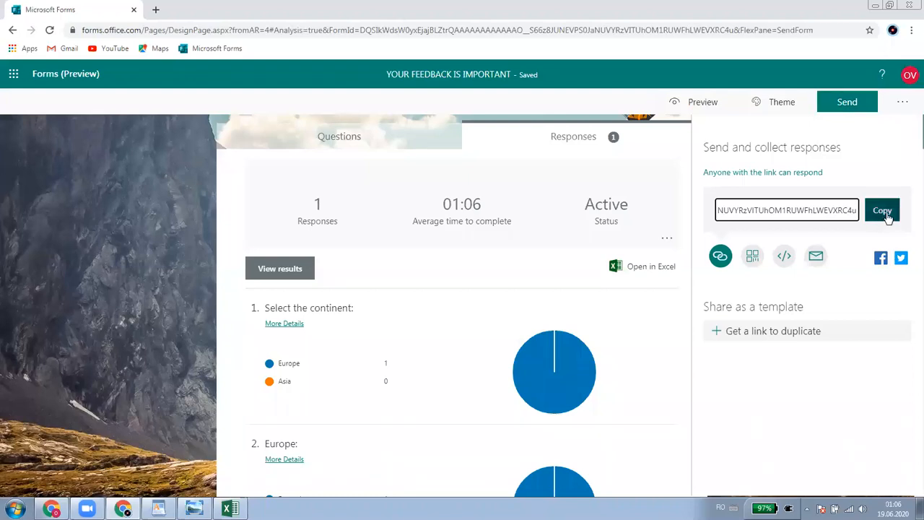
pyautogui.click(887, 213)
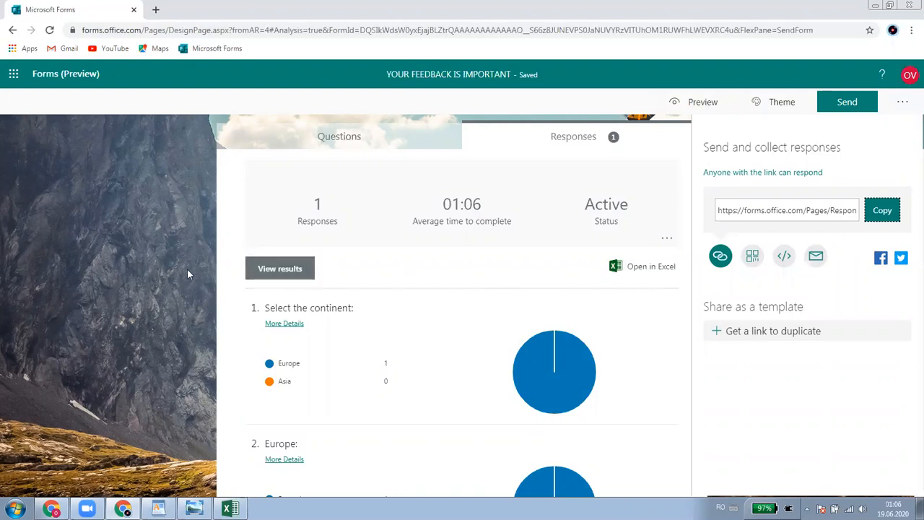
pyautogui.click(120, 246)
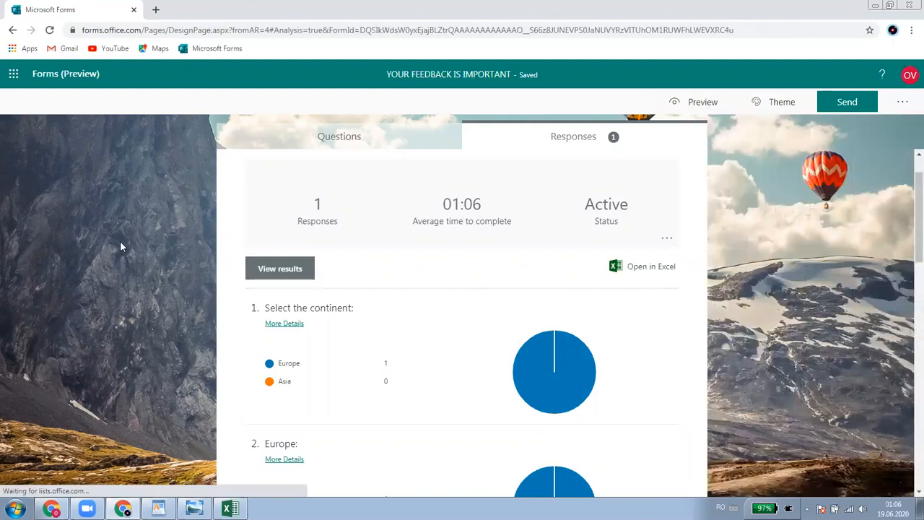